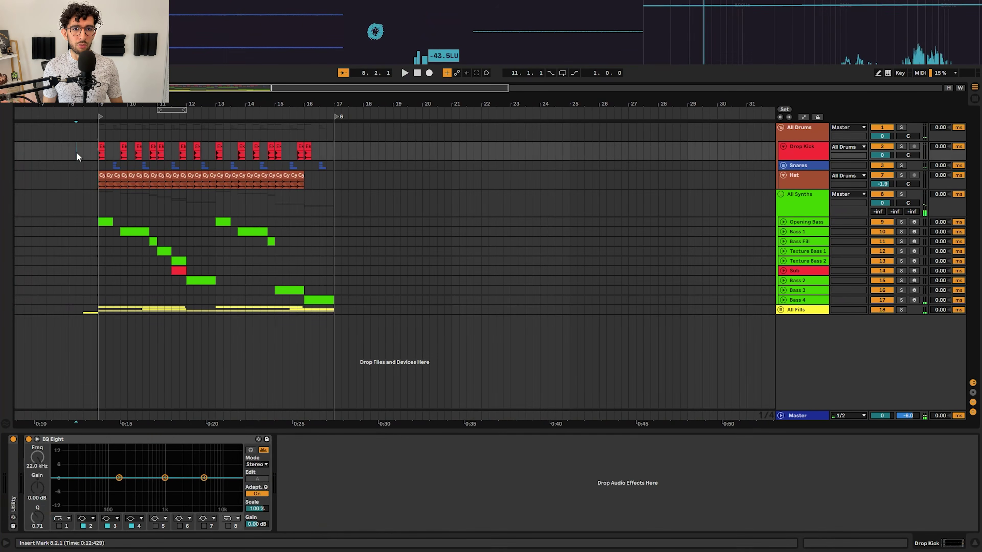
# - Solo the All Drums group, play the drop from bar 9 and collapse the individual drum tracks
pyautogui.scroll(3, 77, 156)
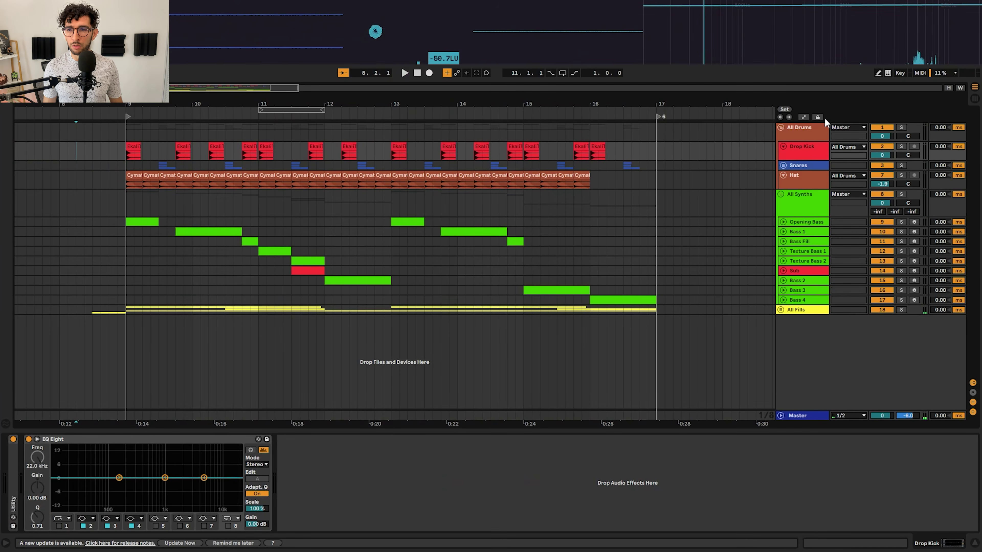
pyautogui.click(901, 128)
pyautogui.click(124, 130)
pyautogui.press('space')
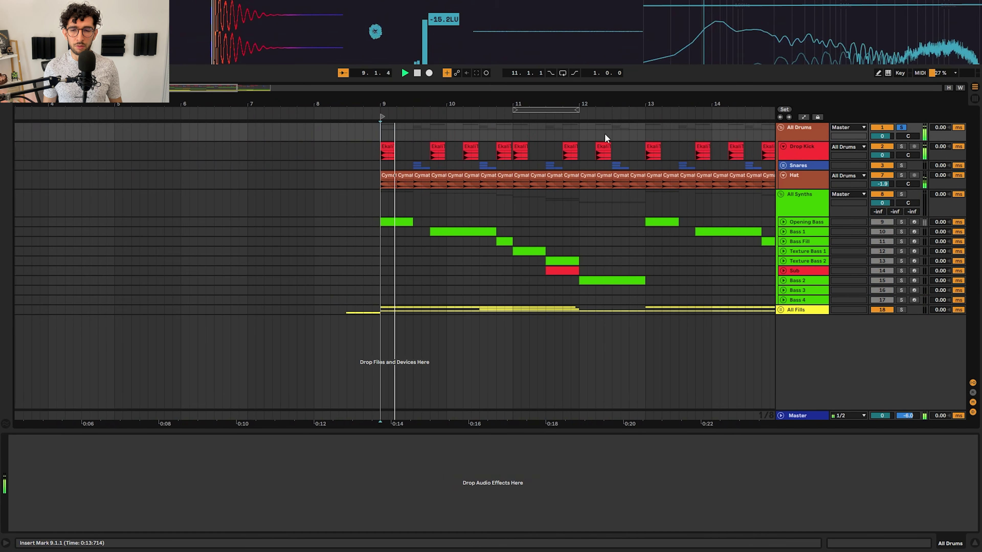
pyautogui.keyDown('alt'); pyautogui.click(784, 176); pyautogui.keyUp('alt')
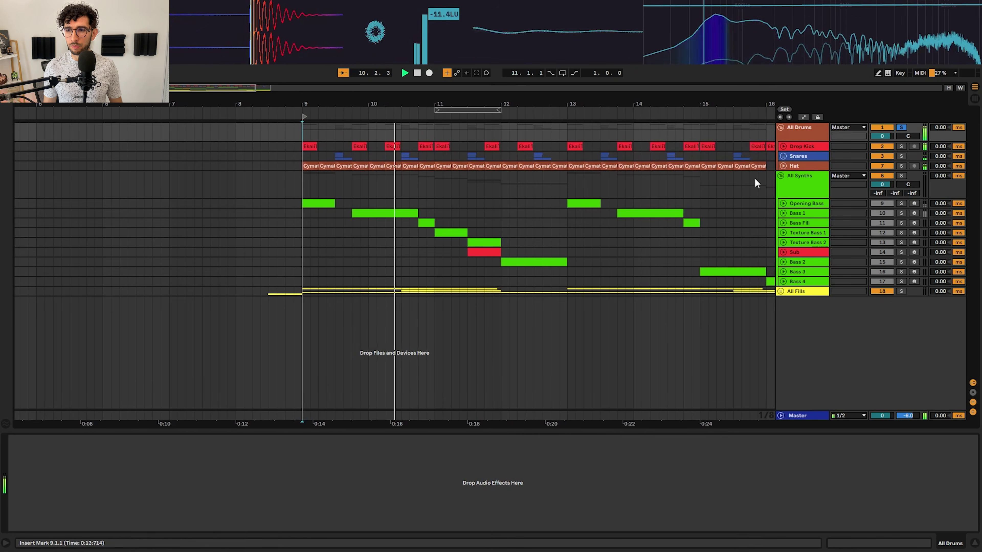
pyautogui.press('space')
# - Solo the Drop Kick track, enlarge it to show its waveform and play it from bar 9
pyautogui.click(270, 146)
pyautogui.press('z')
pyautogui.press('space')
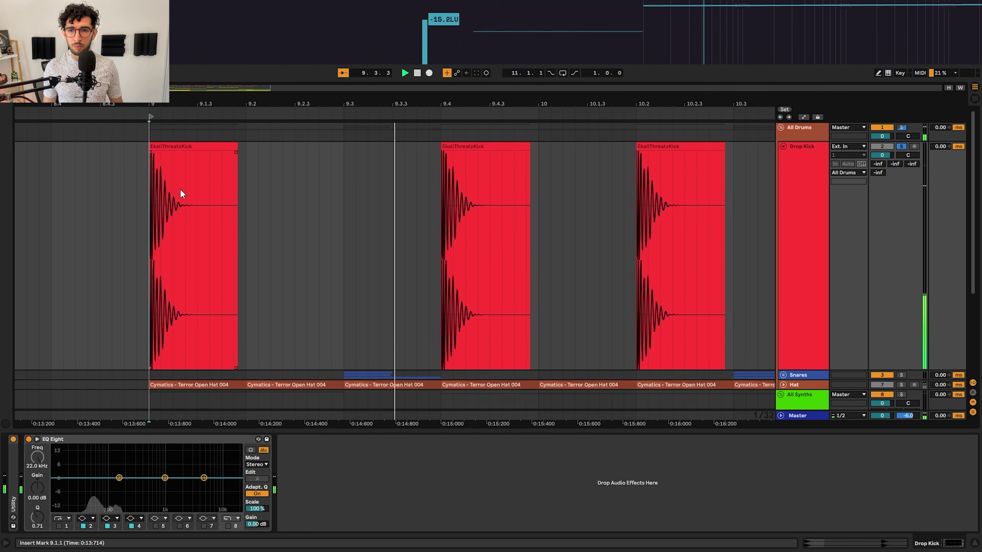
pyautogui.press('space')
# - Audition the Snares group, then its Snare 1, Snare 2 and Snare 3 layers in solo from beat 9.3
pyautogui.press('x')
pyautogui.click(224, 173)
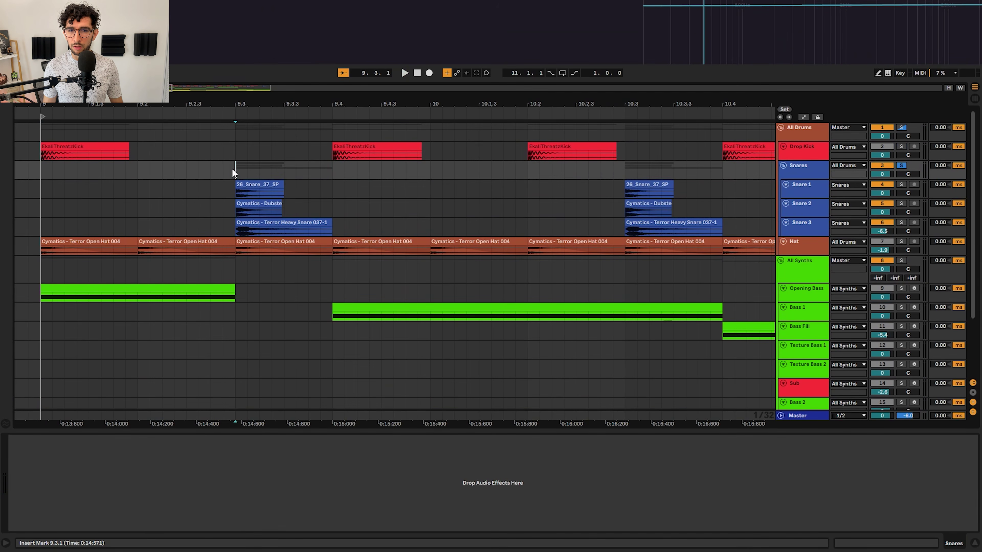
pyautogui.press('space')
pyautogui.click(342, 184)
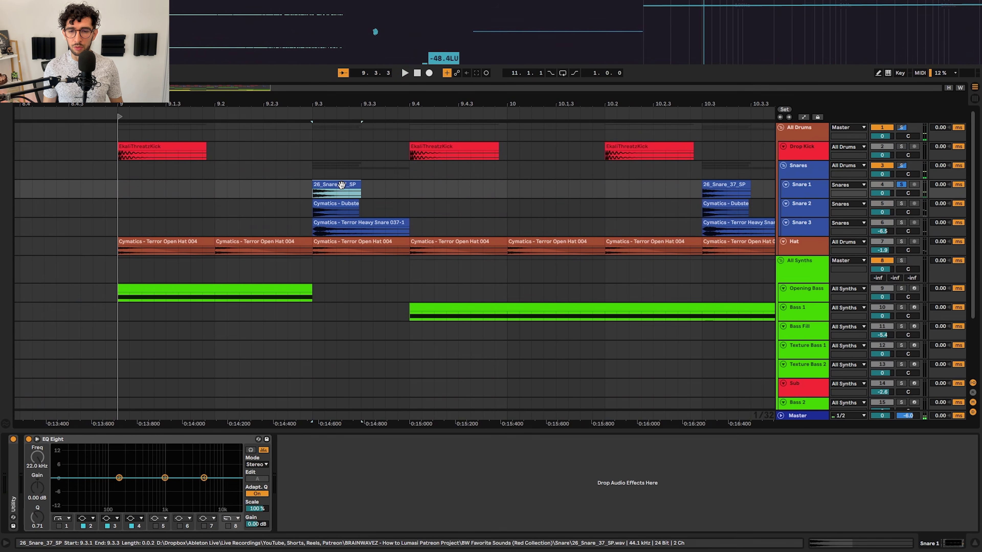
pyautogui.click(249, 203)
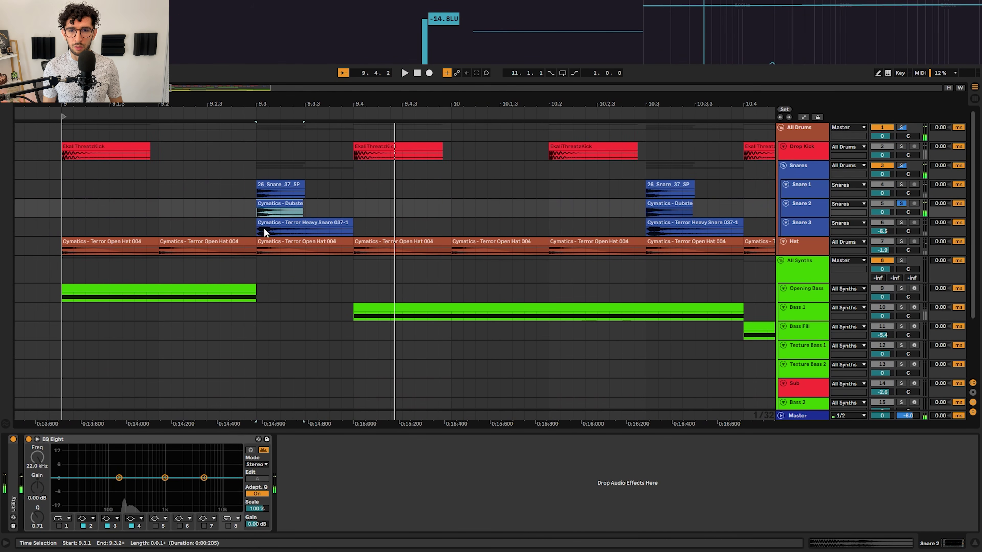
pyautogui.click(263, 229)
pyautogui.press('s')
# - Solo the Hat track and play its open-hat pattern from bar 9
pyautogui.click(809, 251)
pyautogui.press('s')
pyautogui.press('-')
pyautogui.press('-')
pyautogui.press('-')
pyautogui.press('space')
pyautogui.press('+')
pyautogui.press('+')
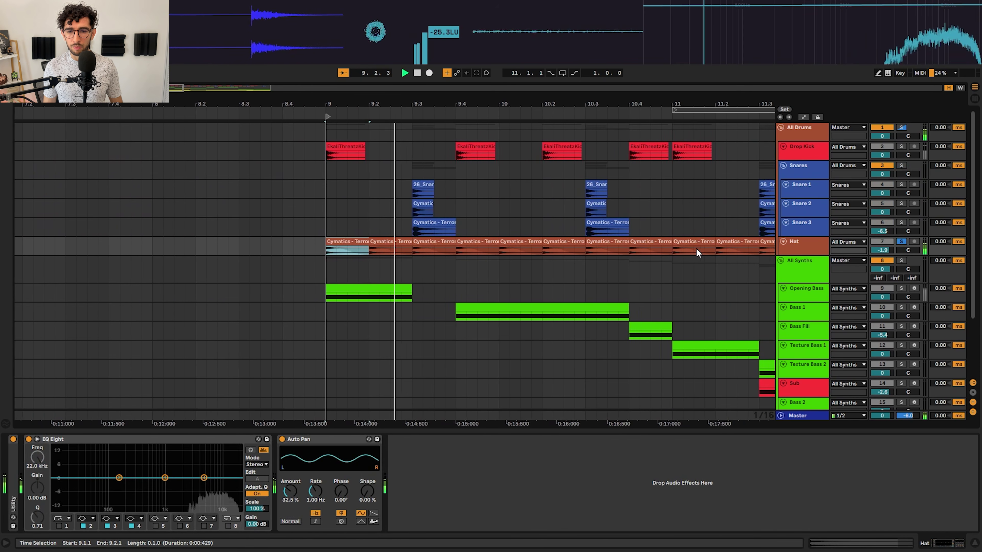
# - Select the Hat track's Auto Pan device and replay the soloed hats
pyautogui.click(319, 440)
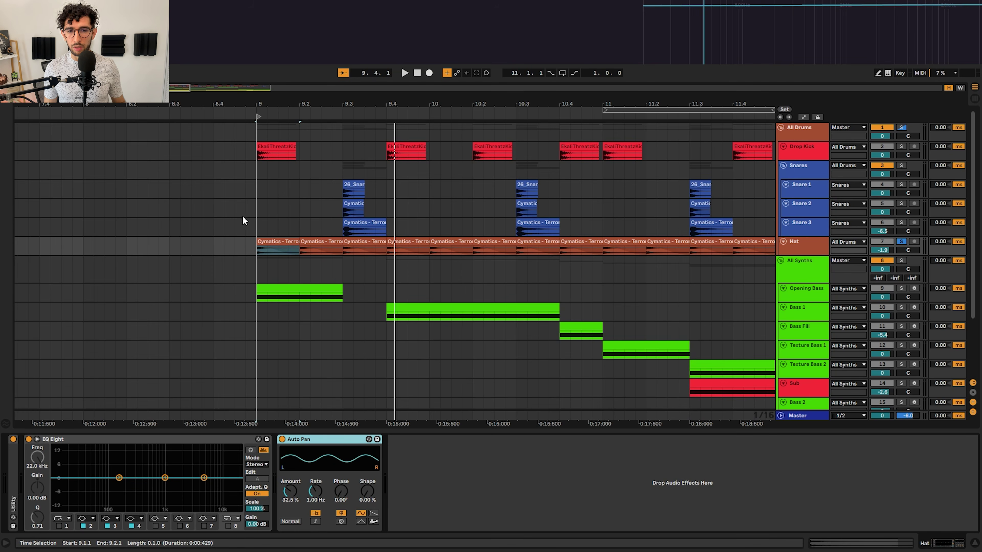
pyautogui.click(281, 238)
pyautogui.press('space')
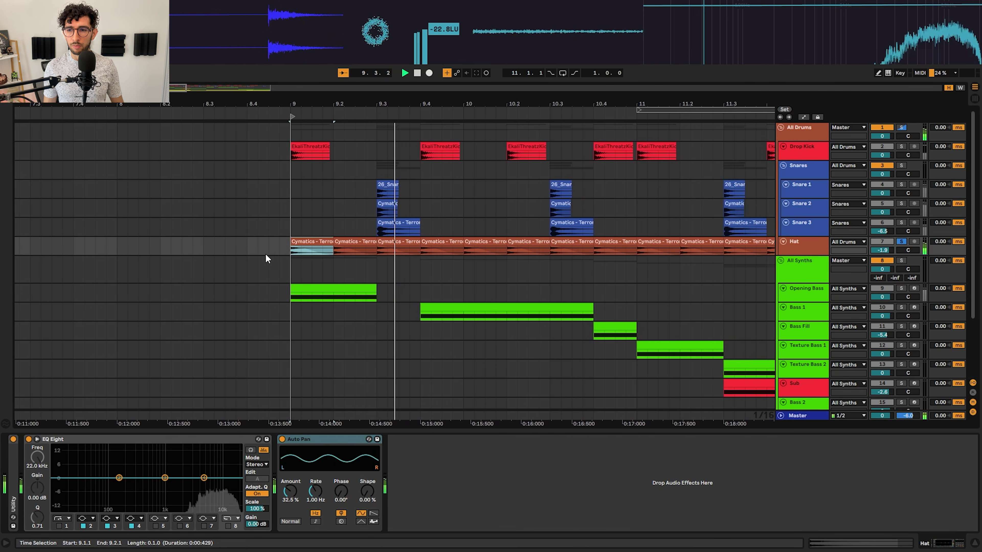
# - Fold the All Drums group and select the All Synths group
pyautogui.press('x')
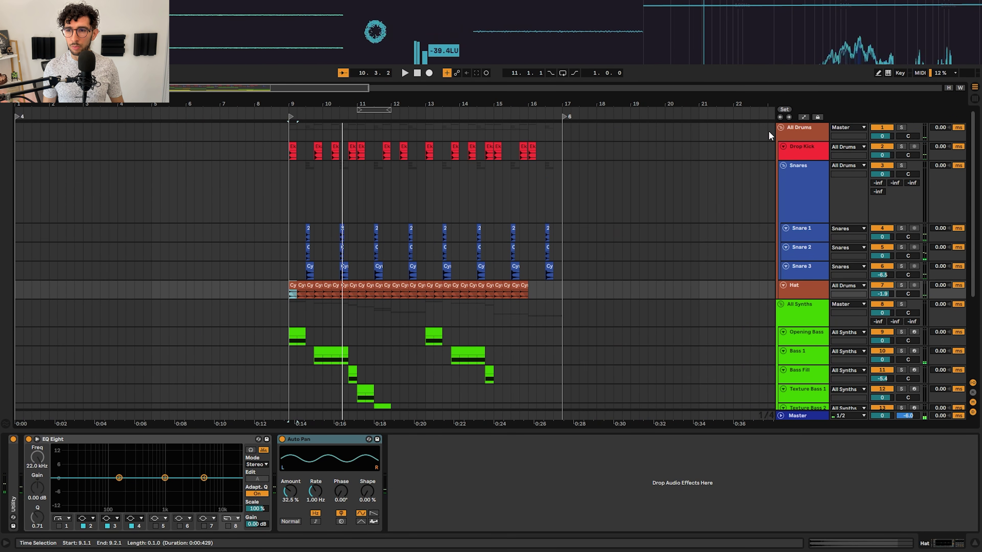
pyautogui.click(781, 128)
pyautogui.click(796, 147)
pyautogui.press('+')
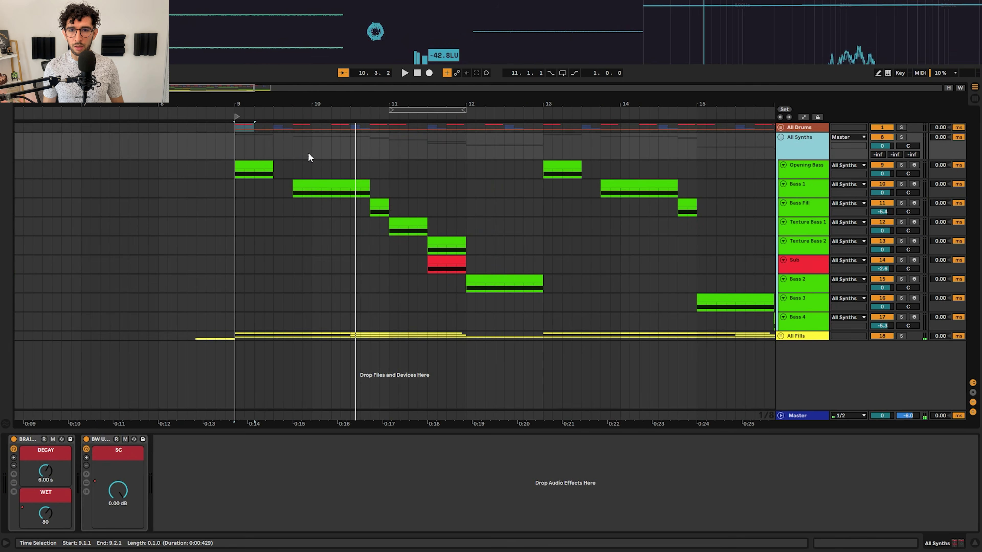
# - Show the automation lanes and enlarge the All Synths track to examine its SC gain dips
pyautogui.press('a')
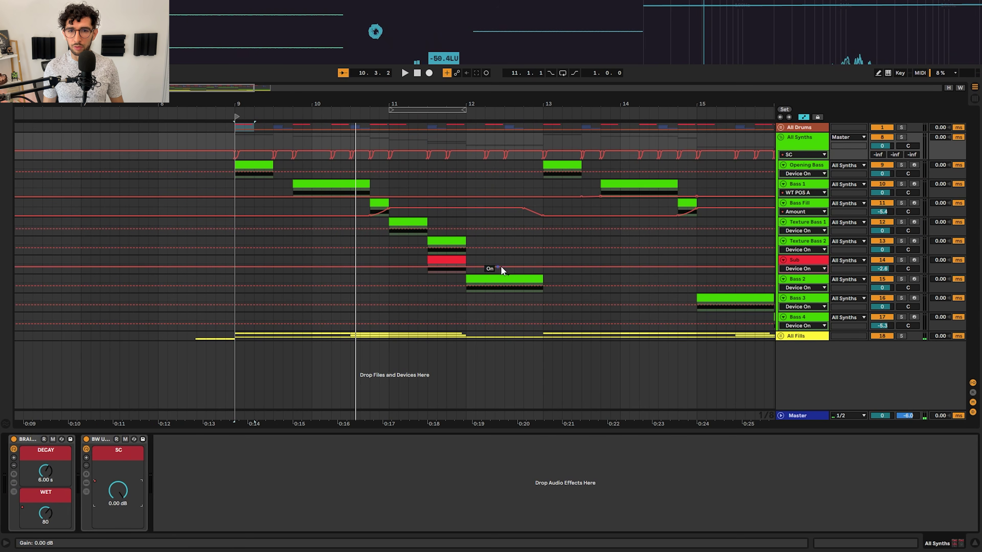
pyautogui.moveTo(803, 159); pyautogui.dragTo(802, 282)
pyautogui.press('+')
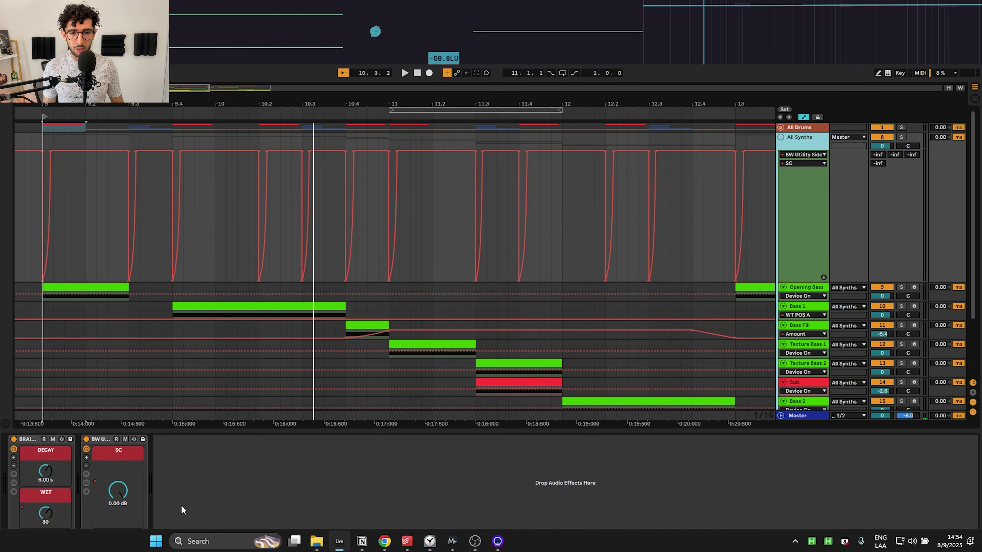
pyautogui.press('+')
pyautogui.press('-')
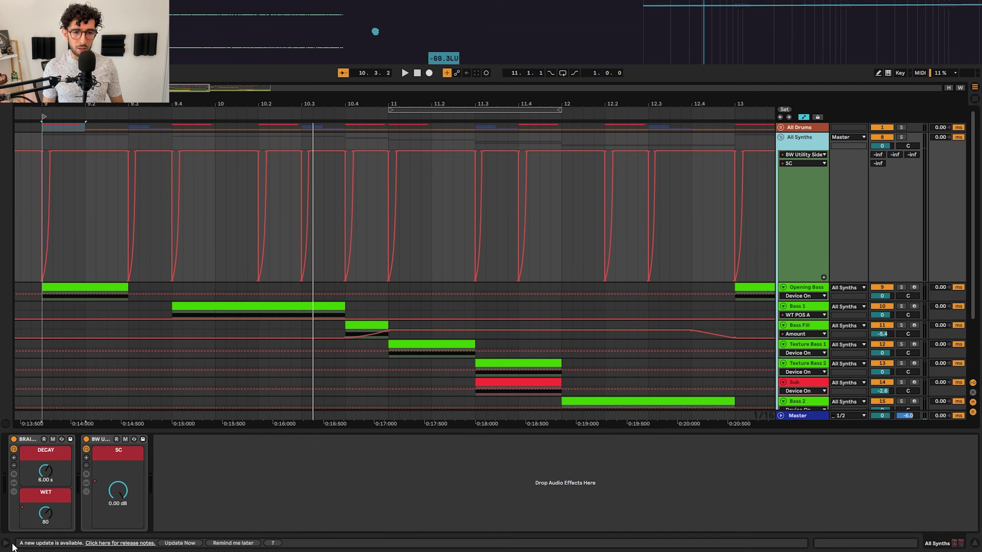
# - Show the WET macro's automation on the All Synths group across the whole drop
pyautogui.click(39, 519)
pyautogui.press('a')
pyautogui.press('a')
pyautogui.press('-')
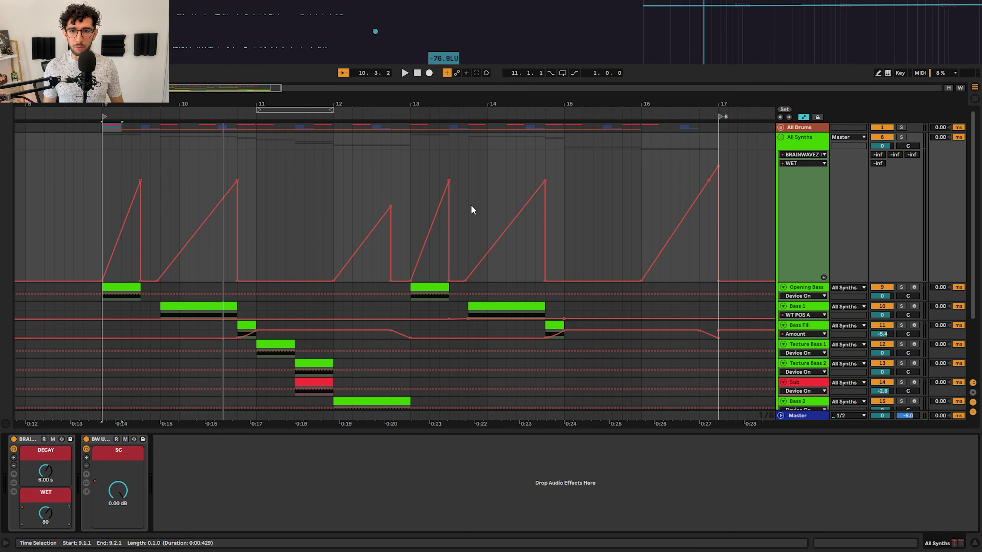
pyautogui.press('w')
pyautogui.press('+')
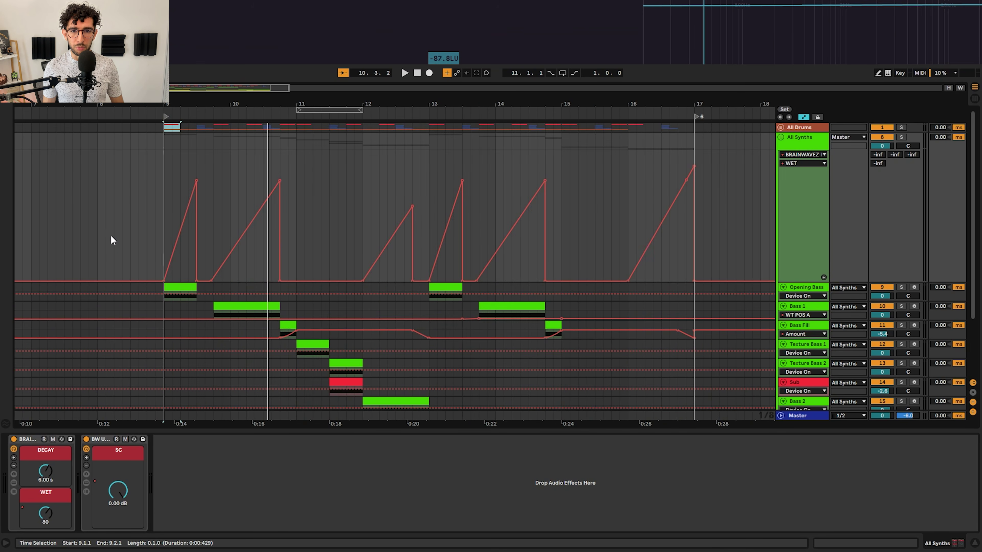
# - Examine the rising WET automation ramps on the All Synths group between bars 9 and 17
pyautogui.click(156, 187)
pyautogui.press('+')
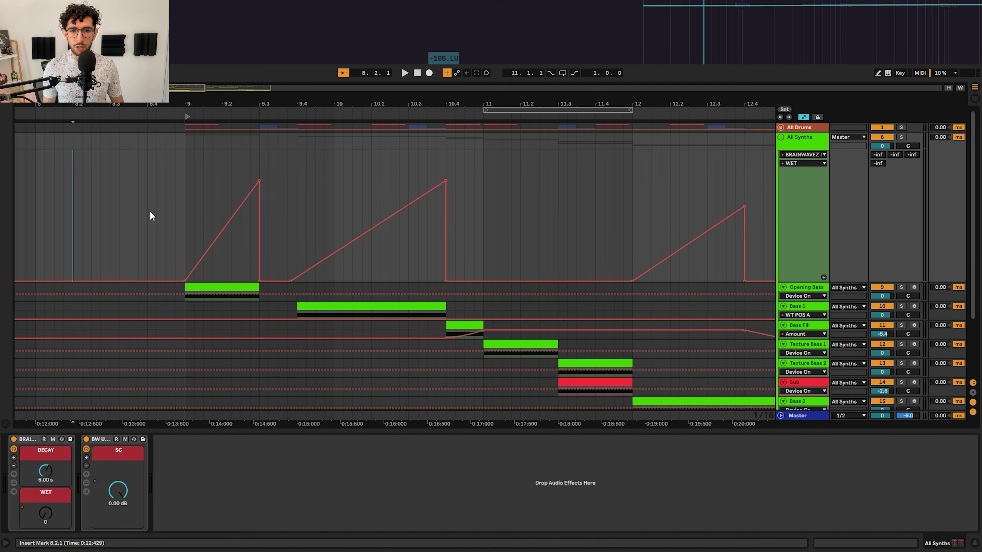
pyautogui.press('-')
pyautogui.click(491, 181)
pyautogui.press('-')
pyautogui.click(449, 174)
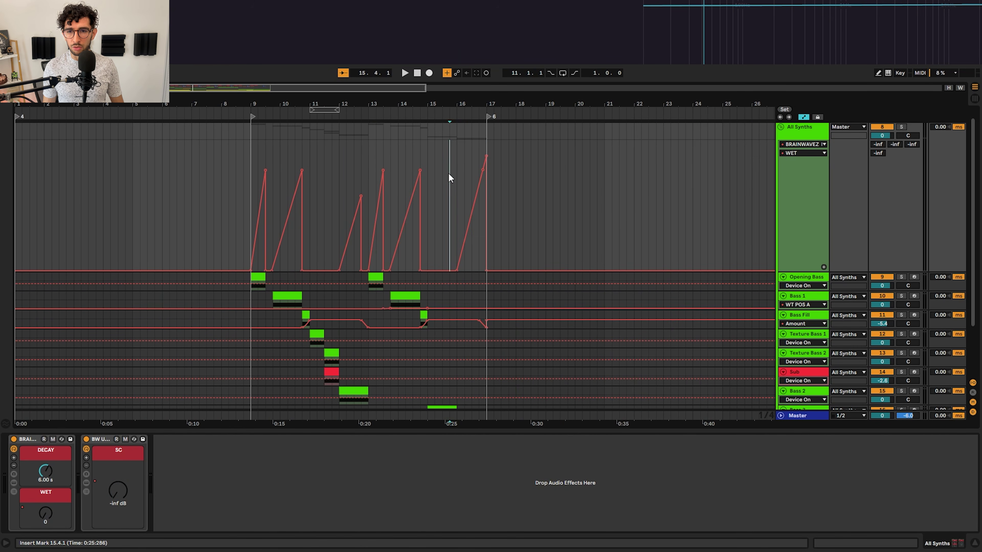
pyautogui.press('+')
pyautogui.click(197, 184)
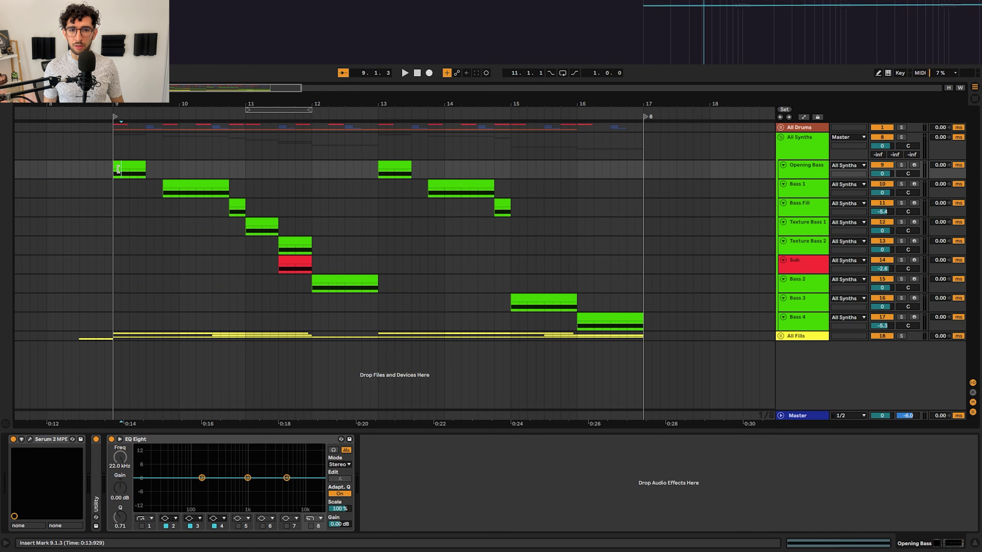
# - Play the Opening Bass in solo and examine oscillator A's ICanHasKick wavetable in its Serum 2 patch
pyautogui.press('space')
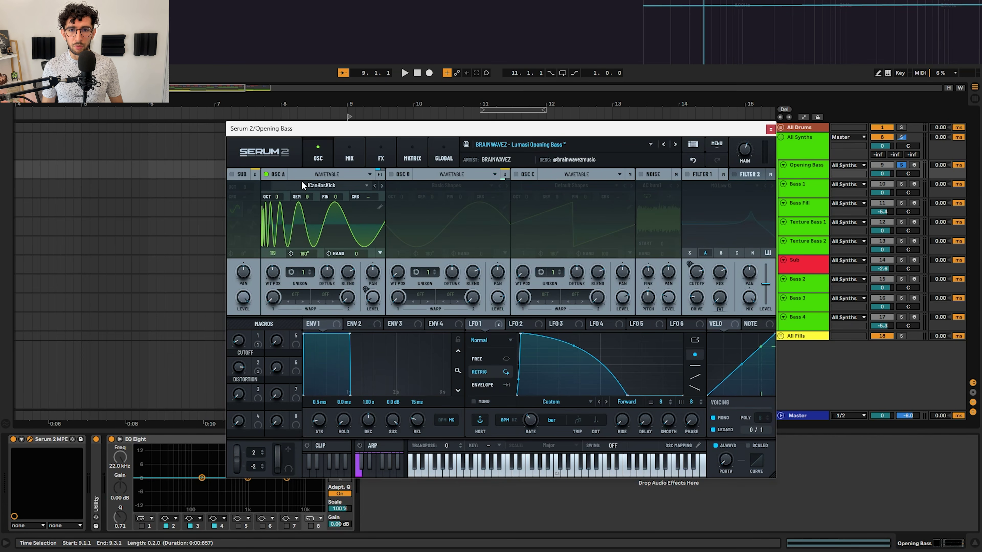
pyautogui.click(302, 185)
pyautogui.click(298, 189)
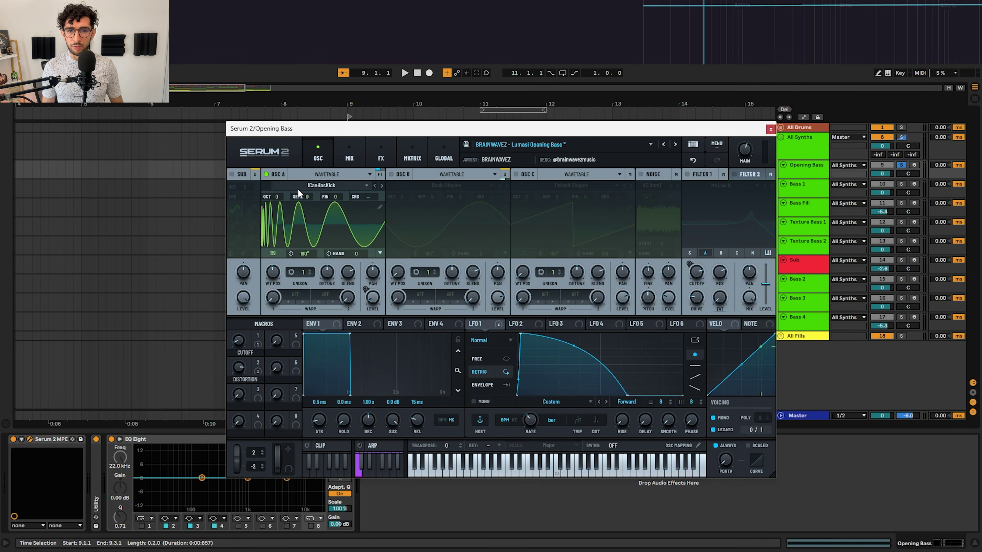
pyautogui.press('space')
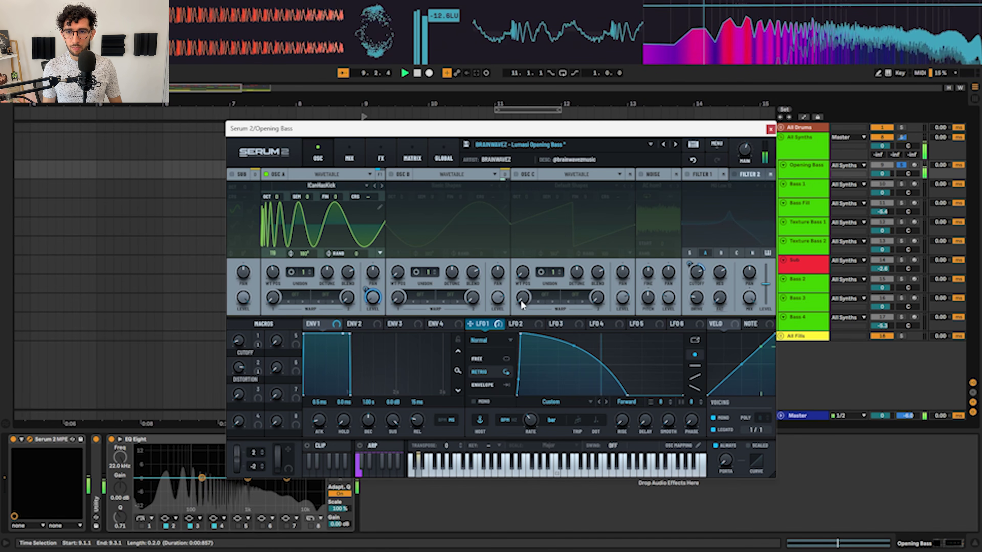
# - Turn on oscillator B and Filter 1 in the Opening Bass patch, checking oscillator B's bus routing and auditioning the sound
pyautogui.click(391, 174)
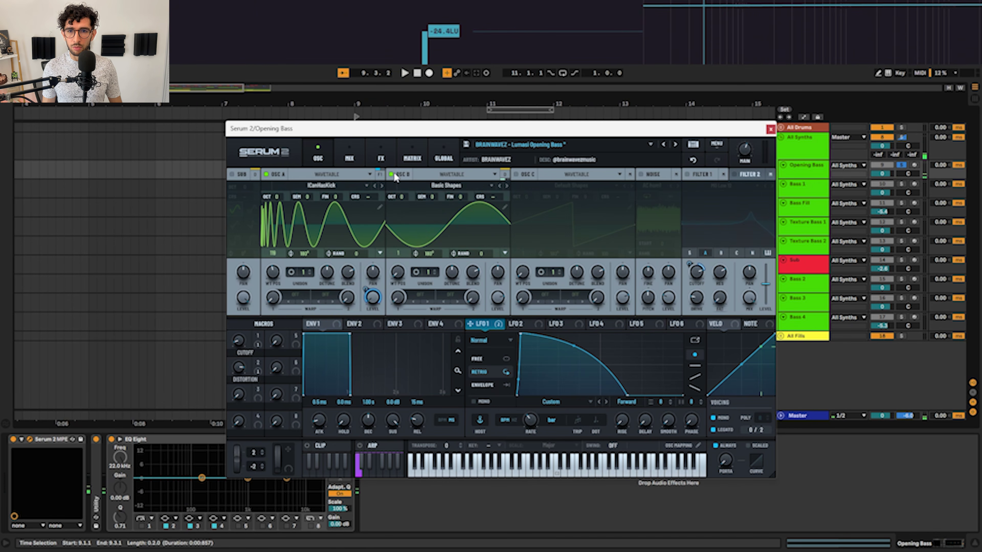
pyautogui.click(499, 184)
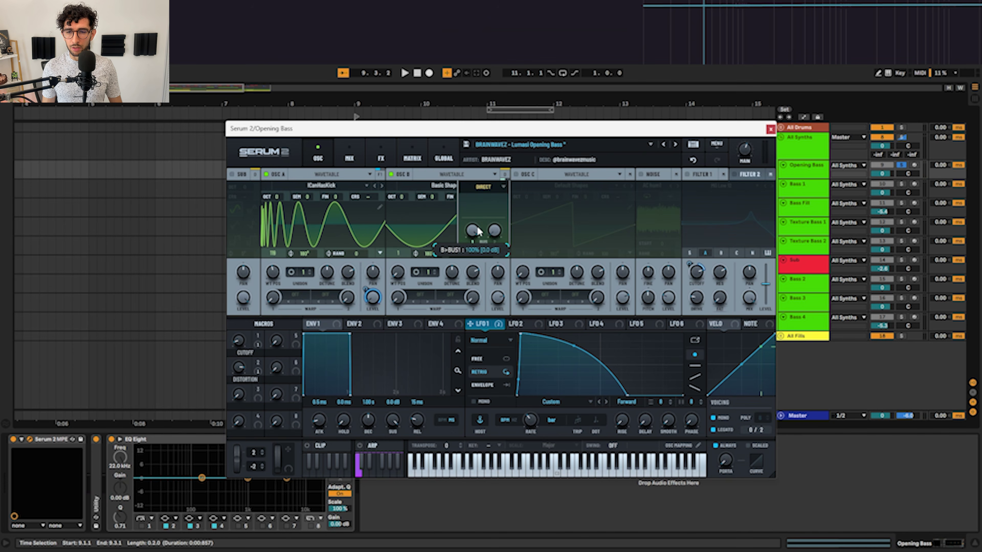
pyautogui.click(458, 175)
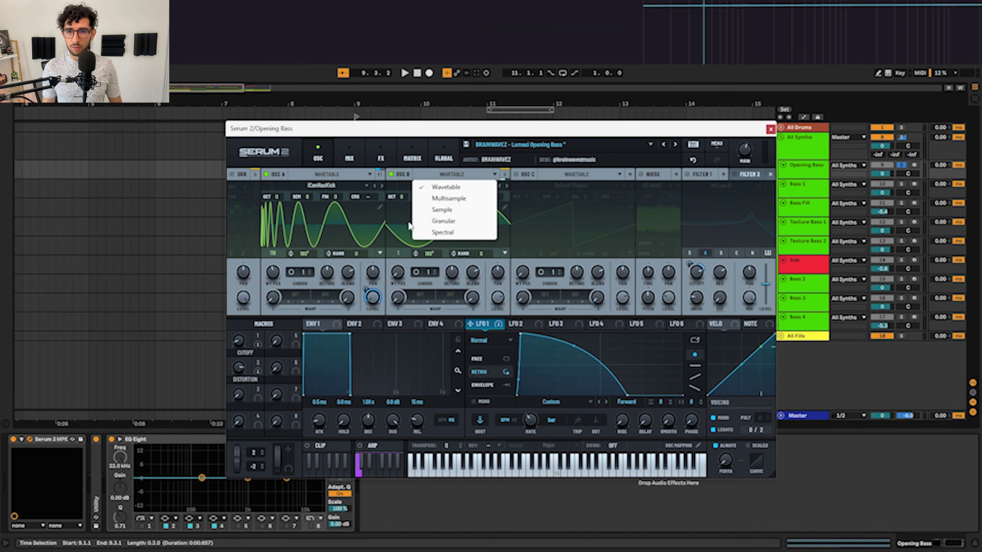
pyautogui.click(411, 179)
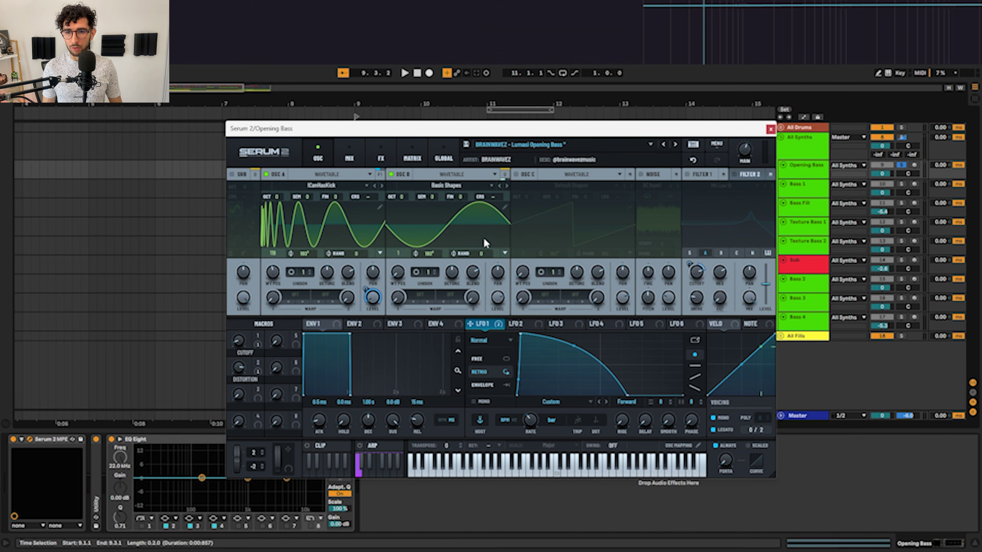
pyautogui.click(404, 72)
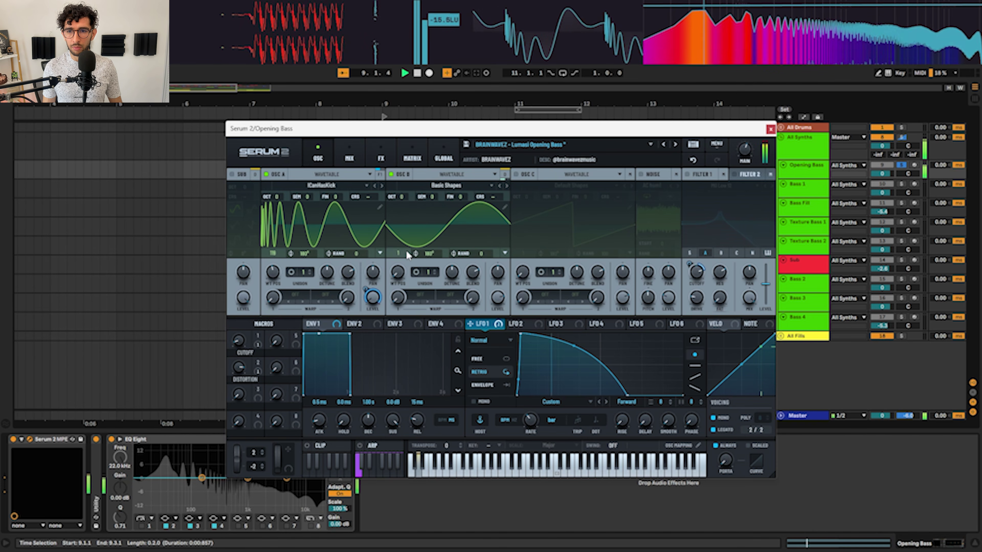
pyautogui.click(687, 174)
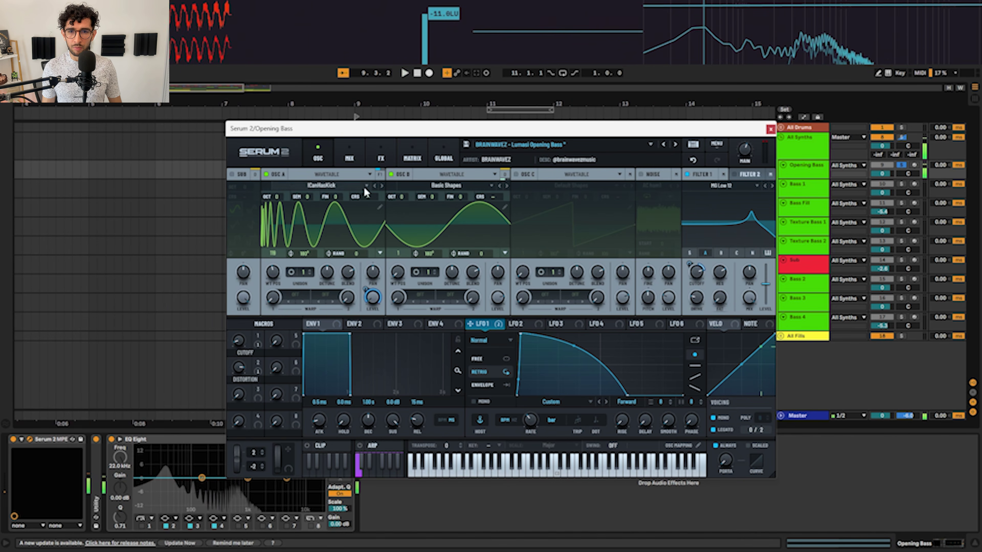
# - Enable the Downsample distortion and the multiband compressor in the Opening Bass patch's main effects chain
pyautogui.click(381, 157)
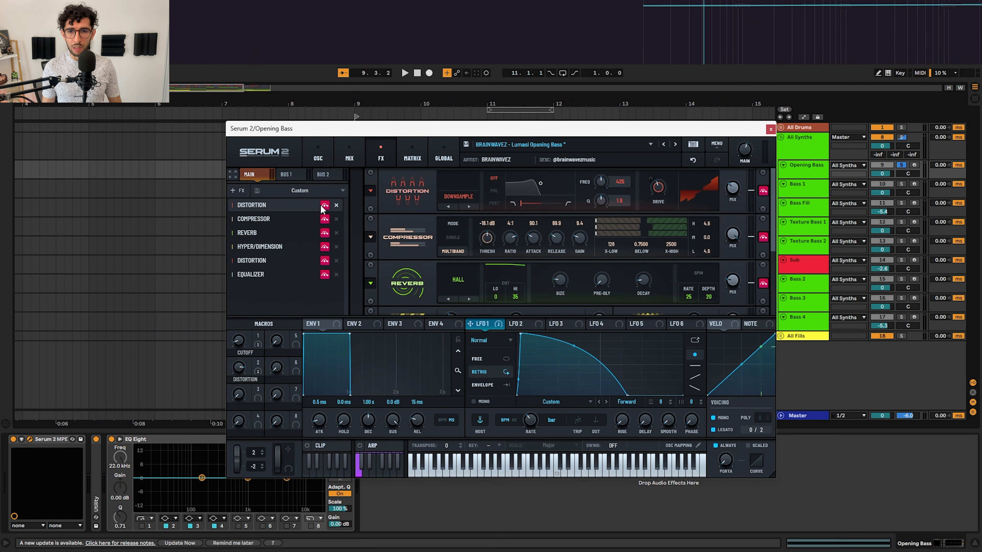
pyautogui.click(324, 206)
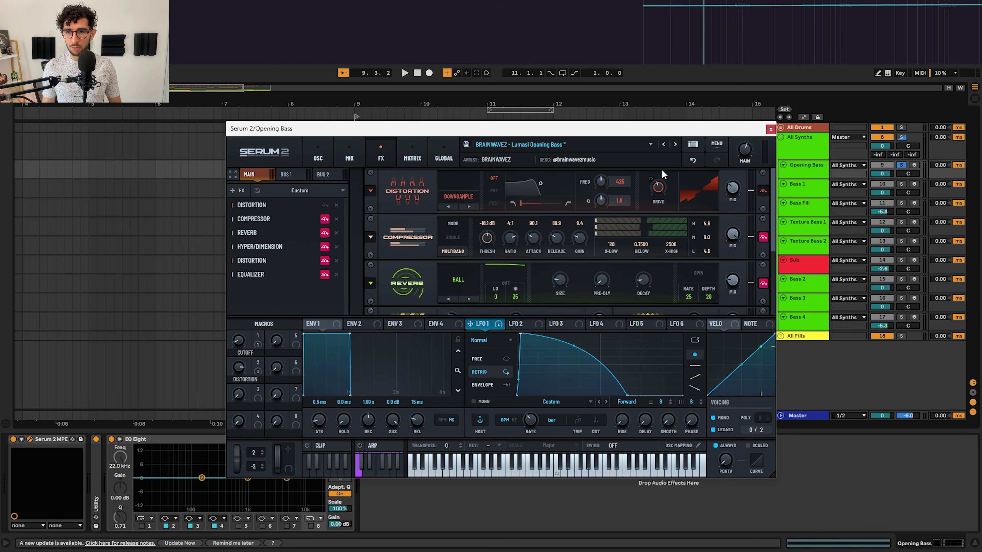
pyautogui.click(764, 237)
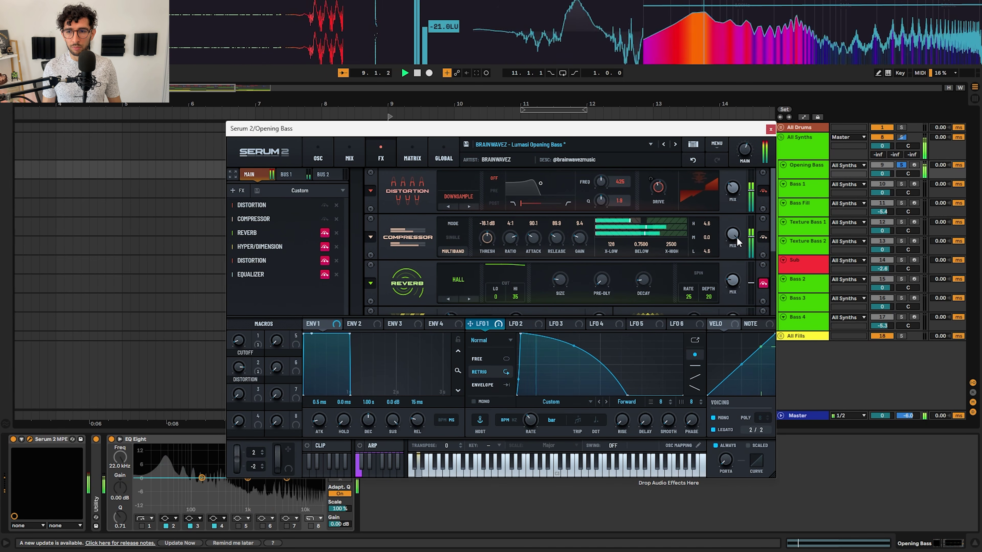
# - Enable the Hall reverb and the Hyper/Dimension effect in the Opening Bass patch
pyautogui.scroll(-2, 769, 207)
pyautogui.click(764, 223)
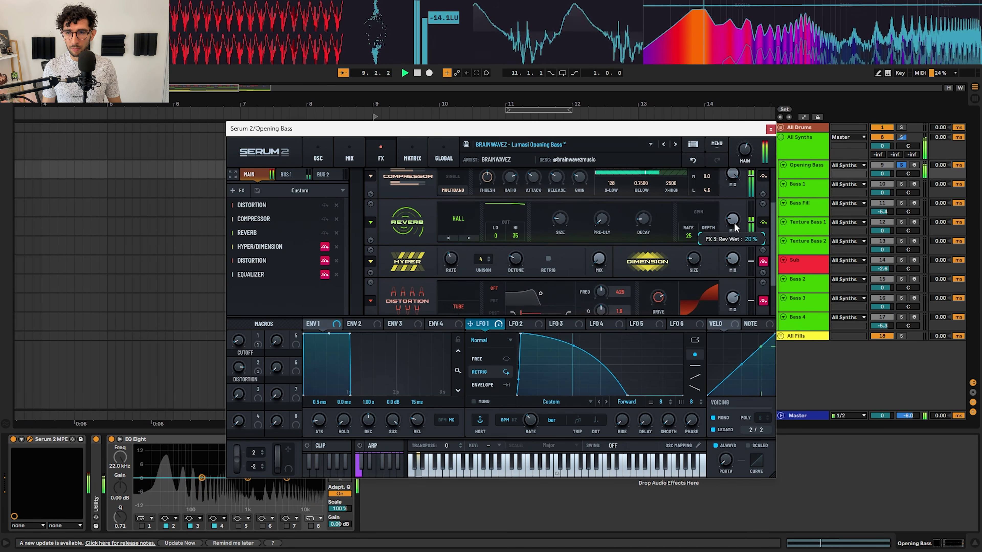
pyautogui.click(763, 262)
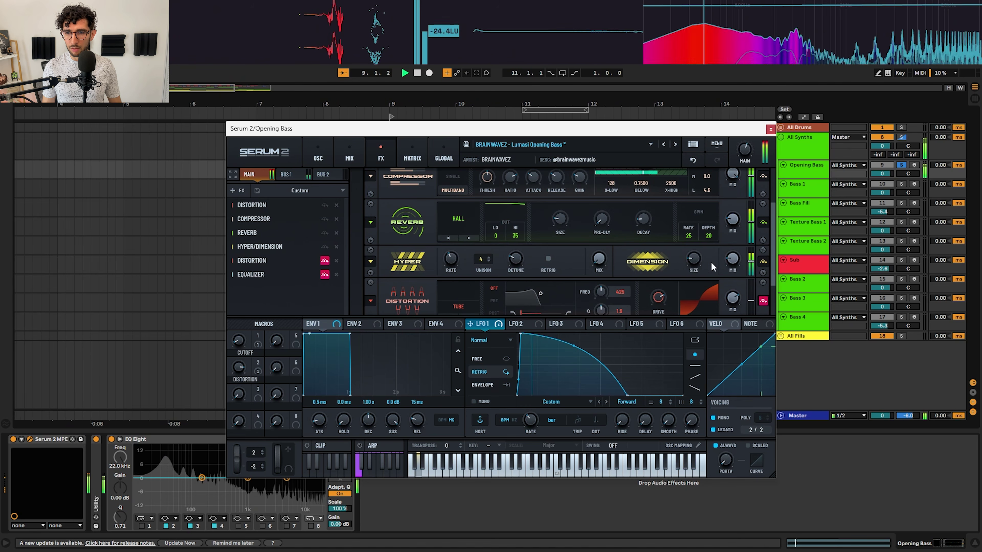
# - Enable the Tube distortion and the equalizer at the end of the main effects chain and audition the result
pyautogui.scroll(-1, 727, 257)
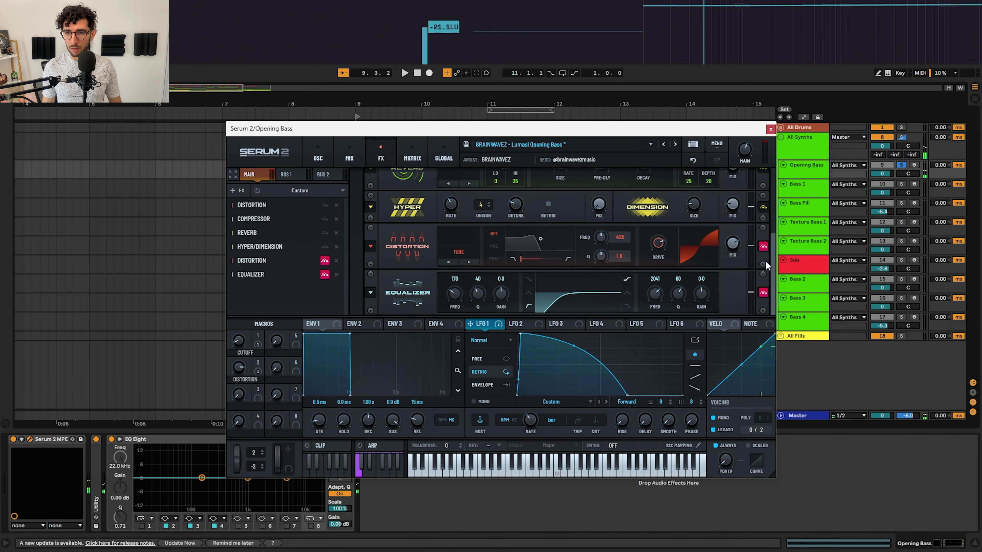
pyautogui.click(763, 246)
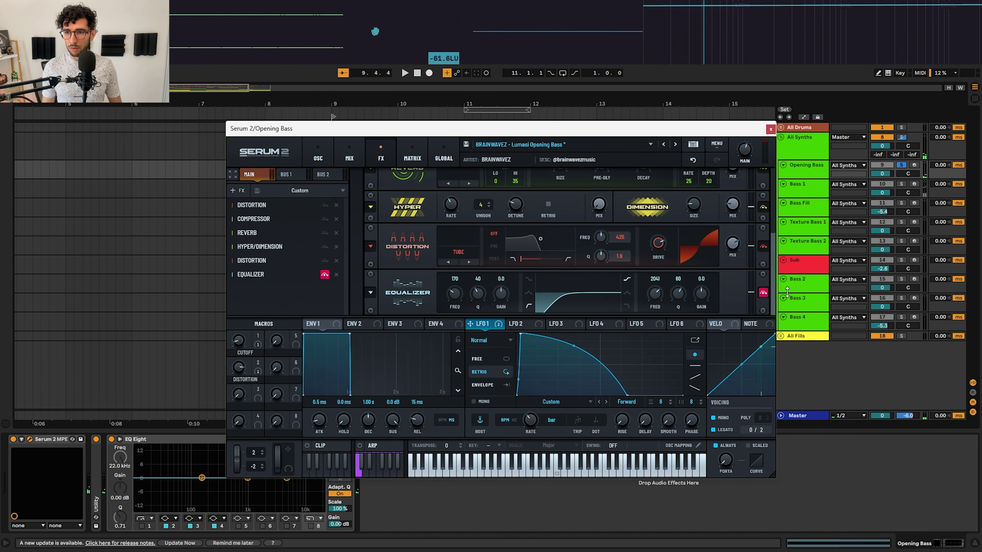
pyautogui.press('space')
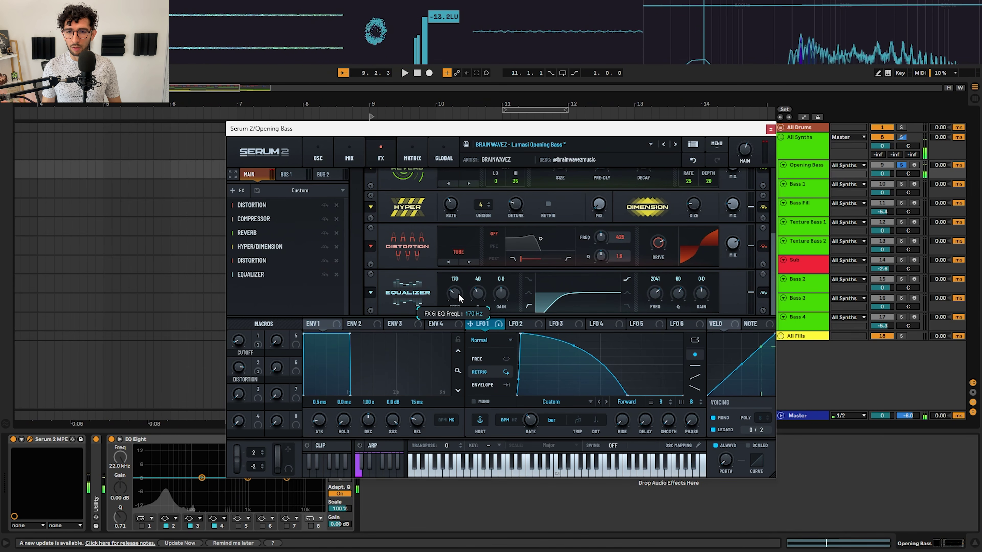
pyautogui.press('space')
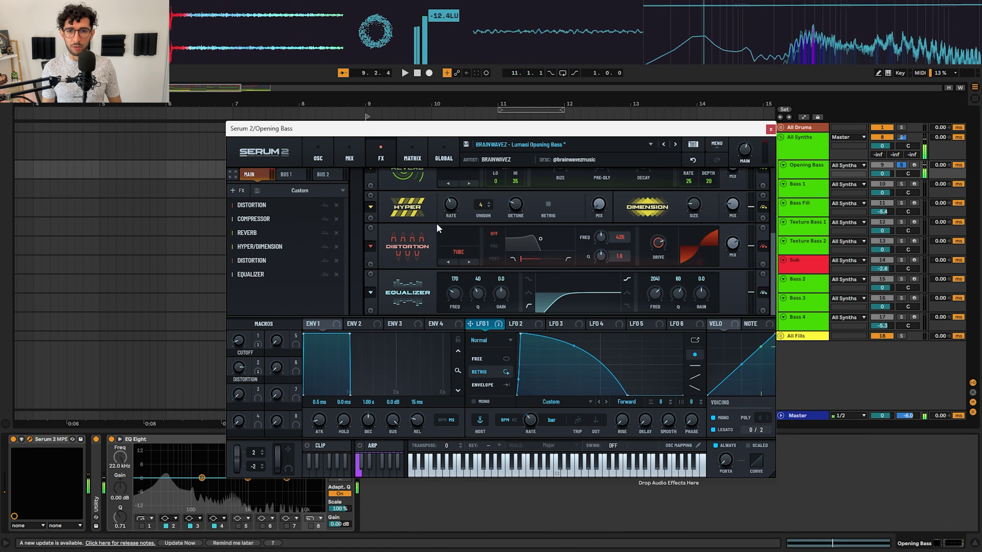
# - Examine the Bus 1 effects chain with its Softclip distortion and equalizer, auditioning the bus sound
pyautogui.click(294, 176)
pyautogui.click(317, 155)
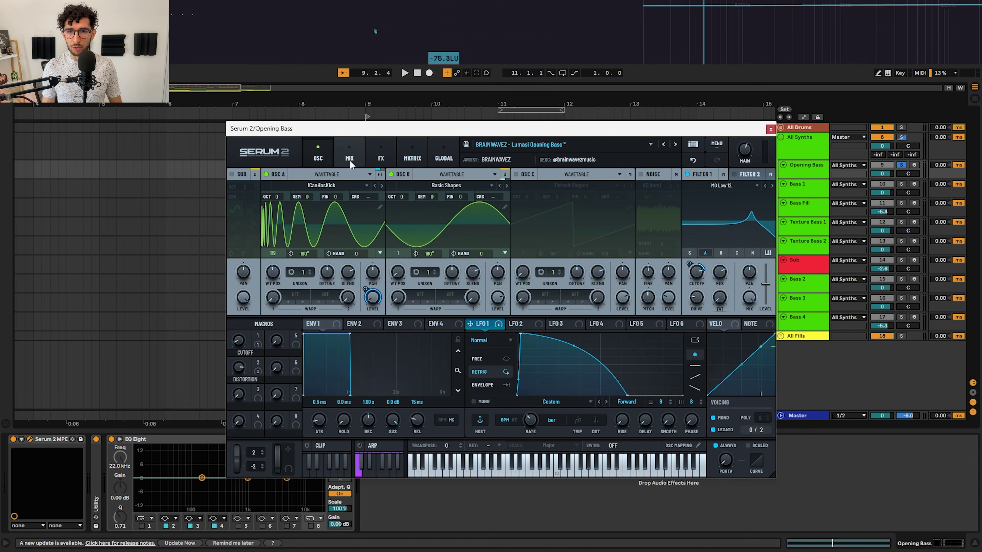
pyautogui.click(380, 157)
pyautogui.press('space')
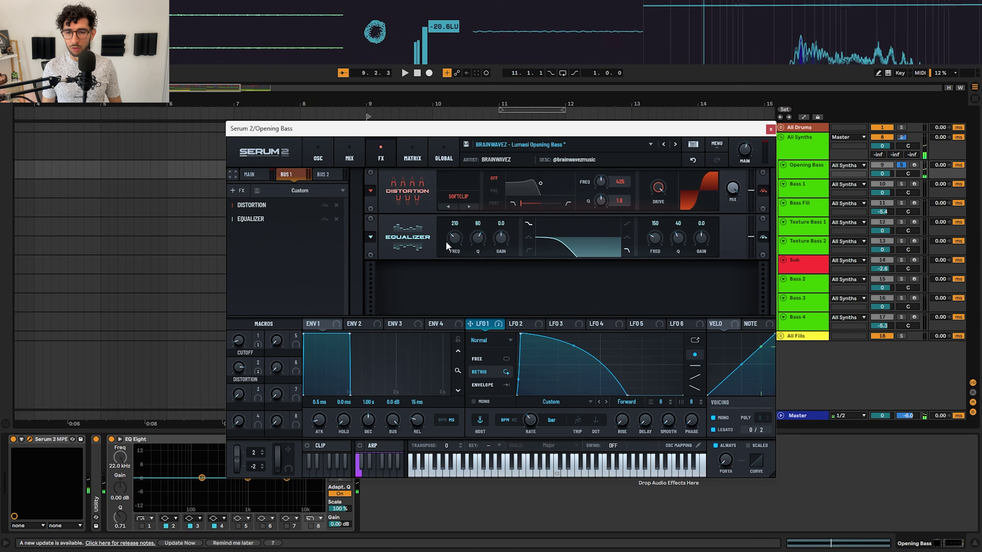
pyautogui.click(400, 155)
pyautogui.click(386, 156)
# - Check Bus 1's direct output in the mixer and oscillator B's routing, auditioning the complete Opening Bass patch
pyautogui.click(349, 155)
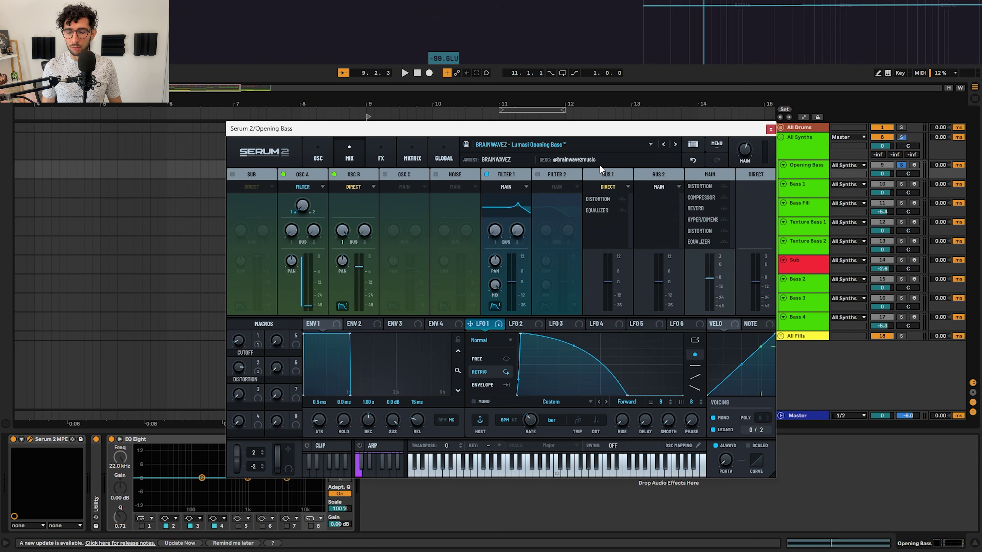
pyautogui.click(610, 189)
pyautogui.click(609, 186)
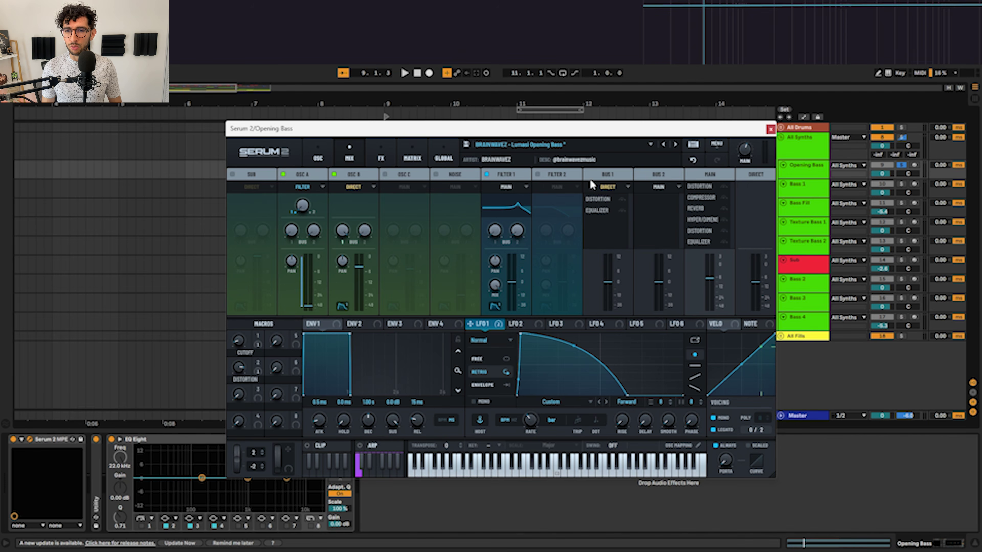
pyautogui.click(324, 159)
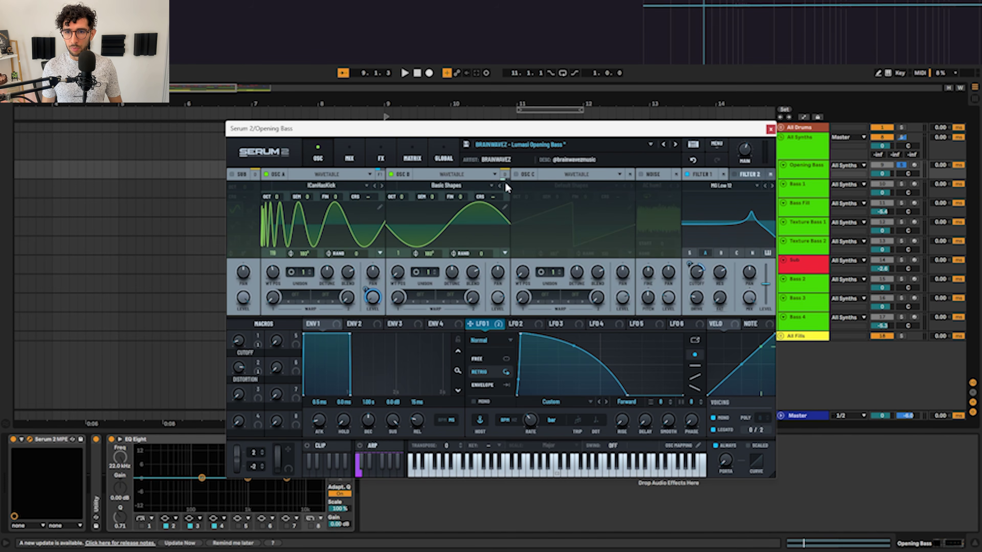
pyautogui.click(504, 177)
pyautogui.click(489, 225)
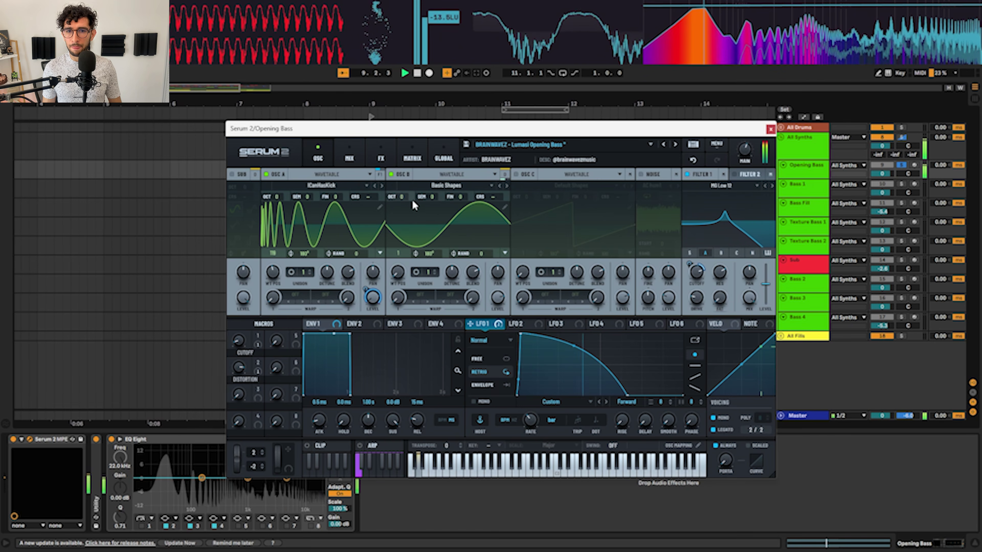
# - Close the Opening Bass patch, play the first Bass 1 clip in solo and open its Serum 2 patch
pyautogui.click(770, 129)
pyautogui.click(416, 183)
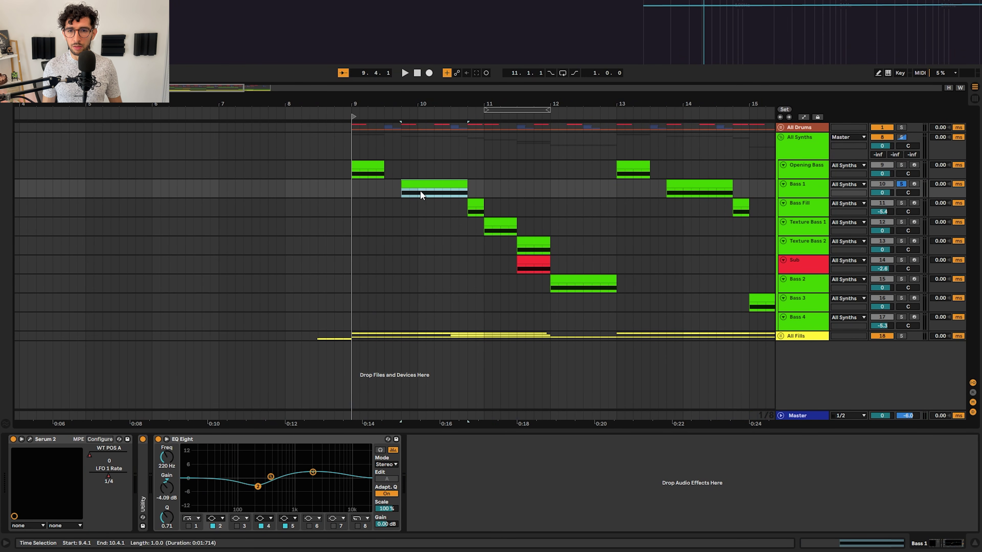
pyautogui.press('space')
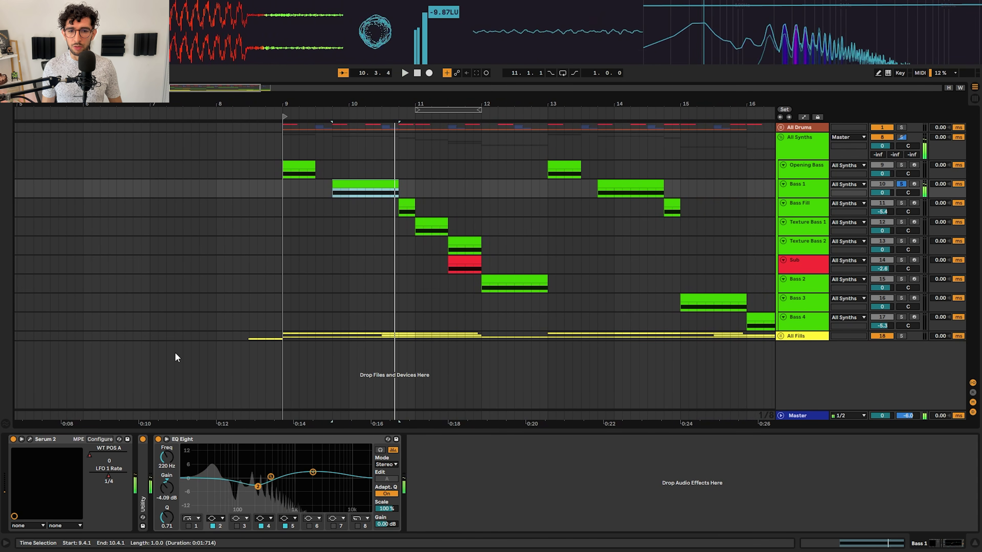
pyautogui.click(30, 439)
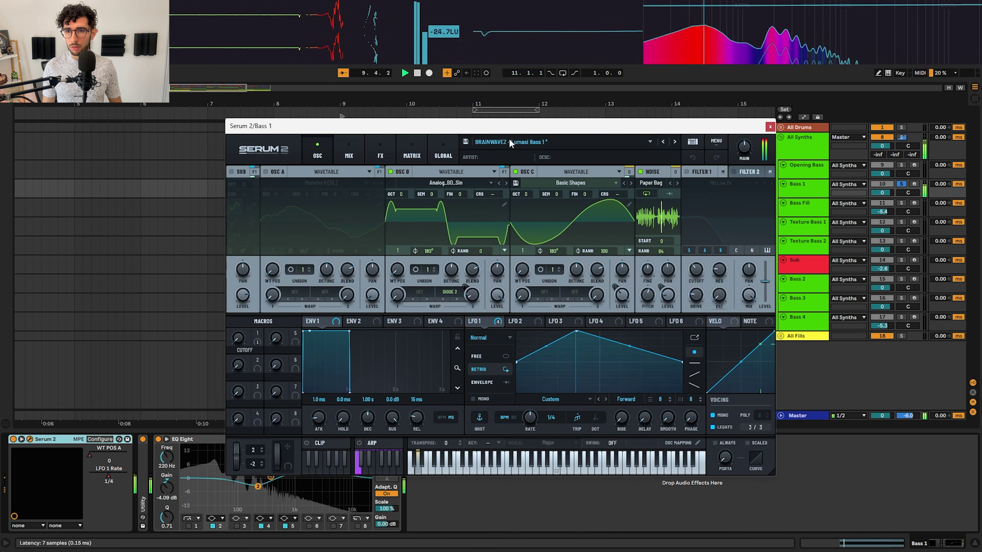
# - Solo oscillator B in the Bass 1 patch, check its Diode distortion warp and audition it
pyautogui.keyDown('alt'); pyautogui.click(391, 171); pyautogui.keyUp('alt')
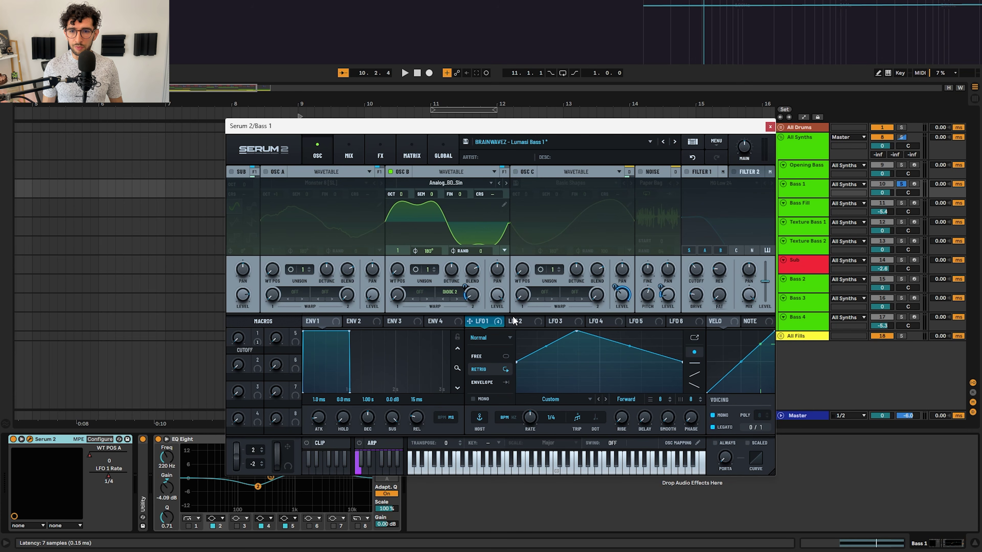
pyautogui.click(449, 295)
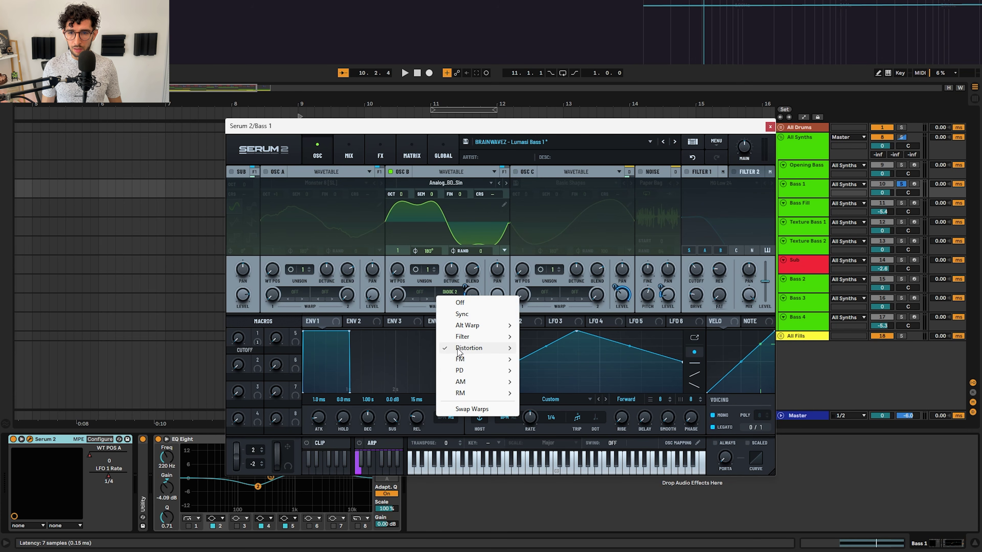
pyautogui.moveTo(460, 354)
pyautogui.click(452, 291)
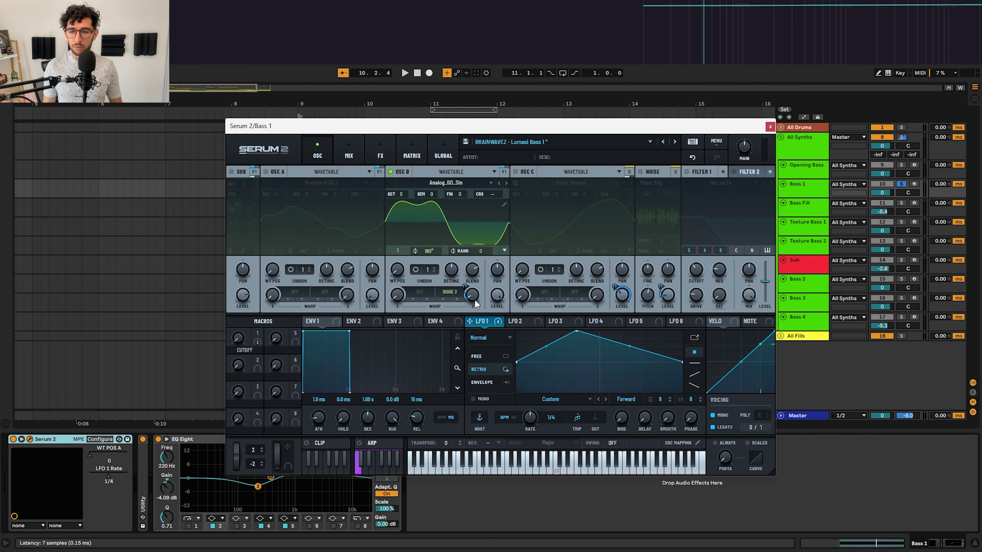
pyautogui.click(404, 72)
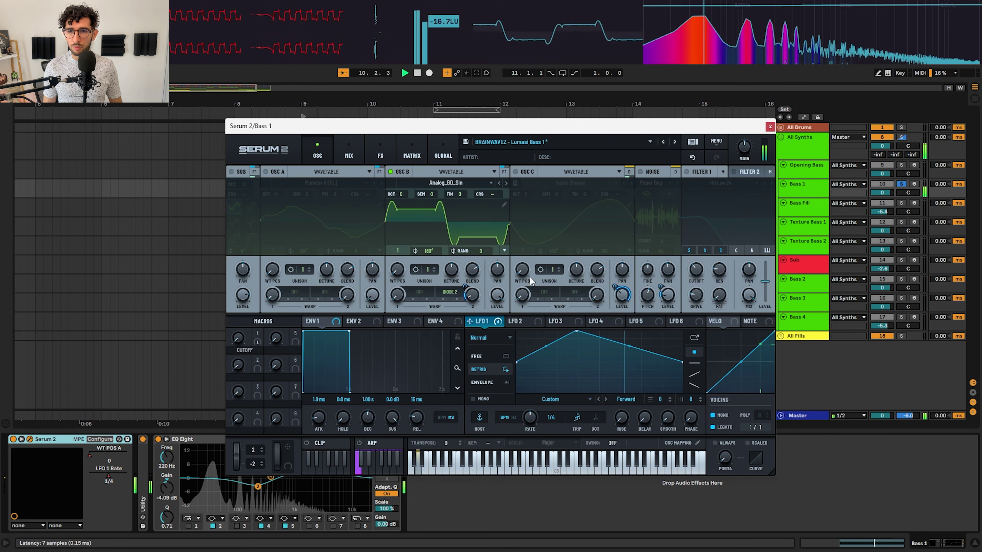
# - Turn on oscillator C with the Basic Shapes wavetable, check its direct routing and audition the layered sound
pyautogui.click(518, 171)
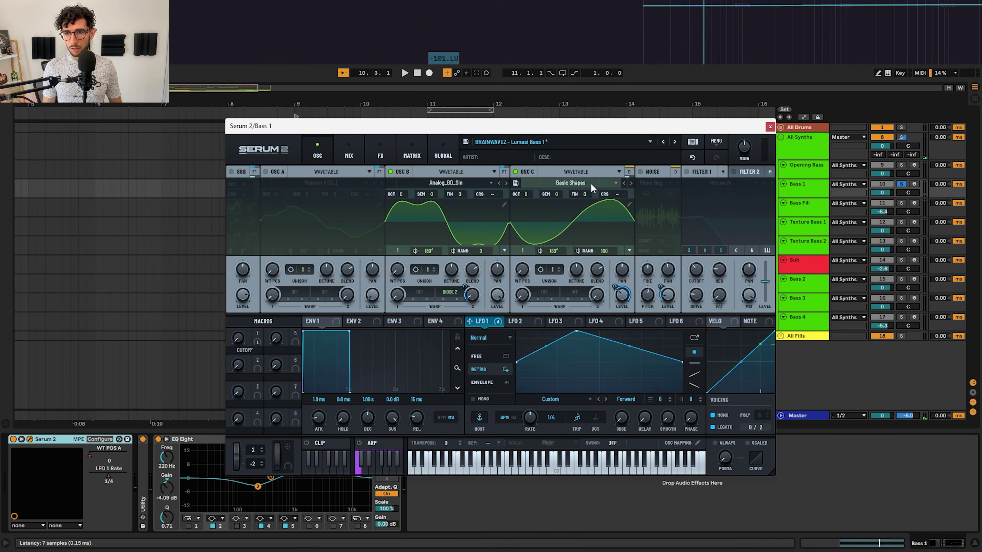
pyautogui.click(628, 172)
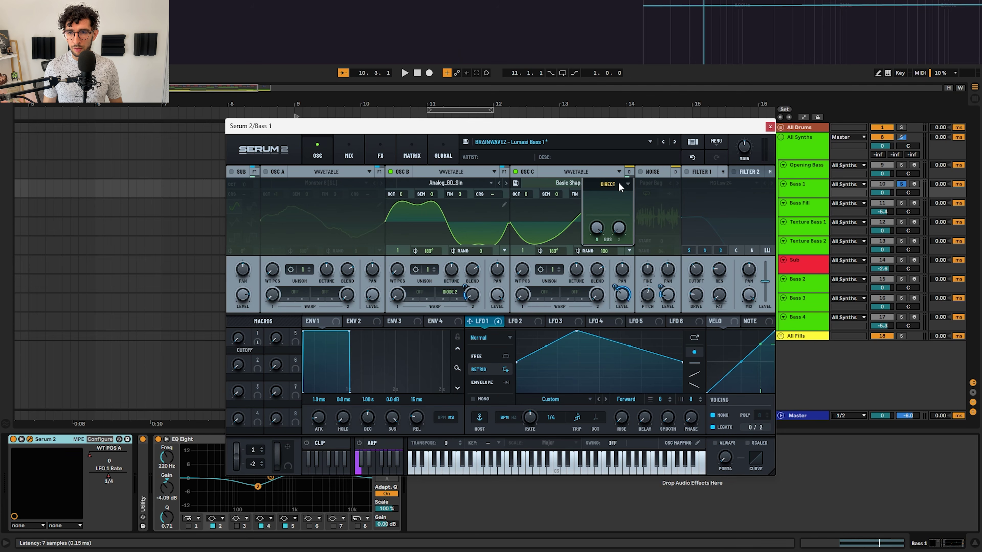
pyautogui.click(594, 173)
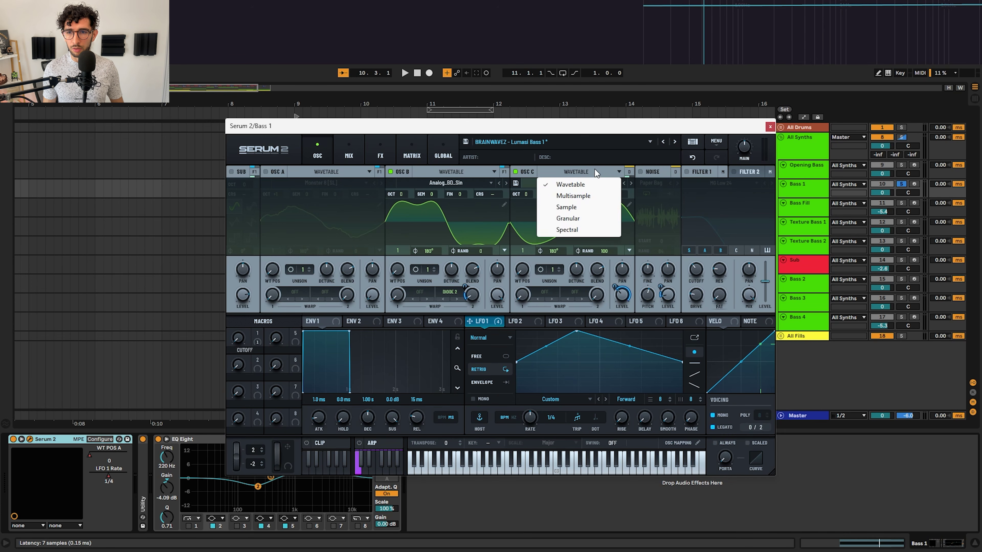
pyautogui.click(594, 172)
pyautogui.press('space')
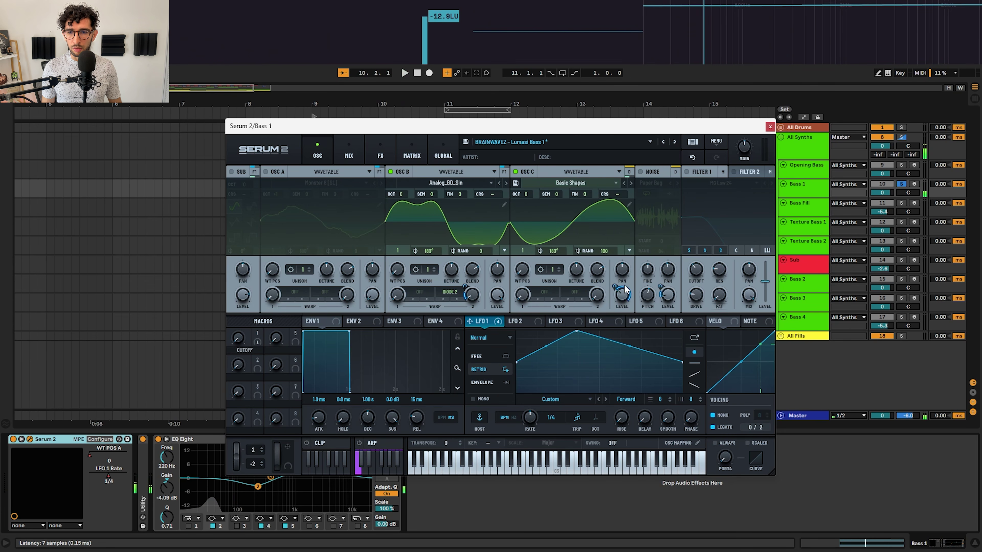
pyautogui.press('space')
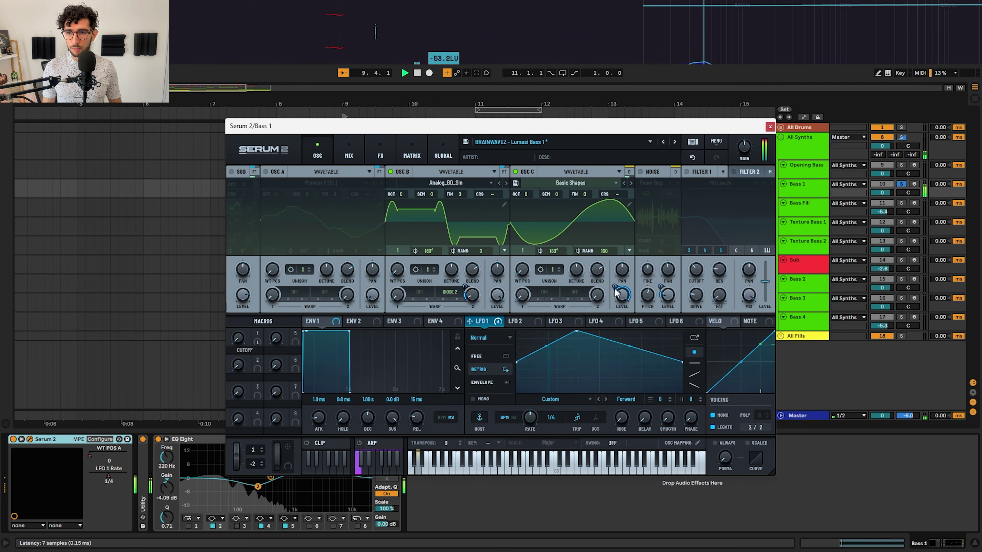
# - Turn on the noise oscillator with the Paper Bag sample and review the oscillator routing in the mixer
pyautogui.click(641, 172)
pyautogui.click(657, 184)
pyautogui.click(652, 185)
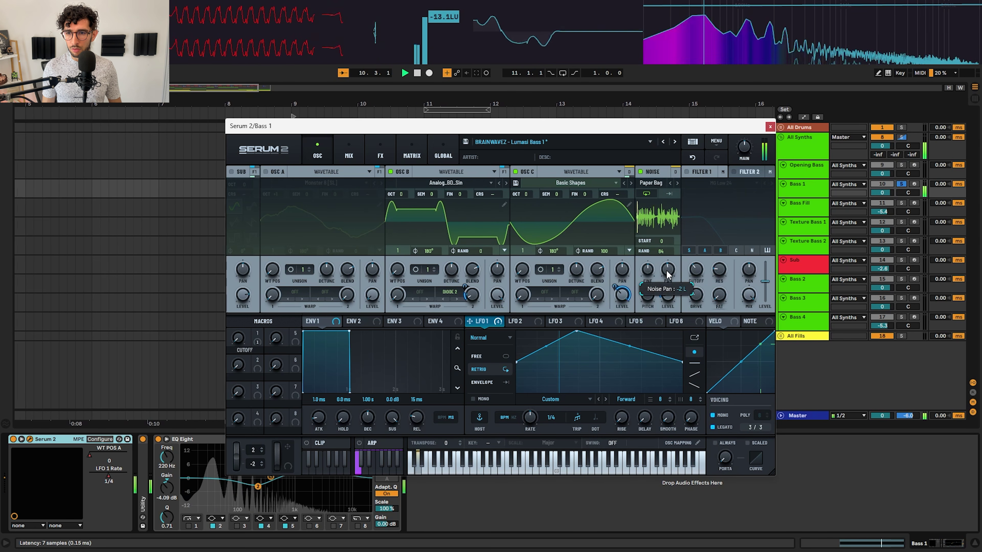
pyautogui.click(349, 150)
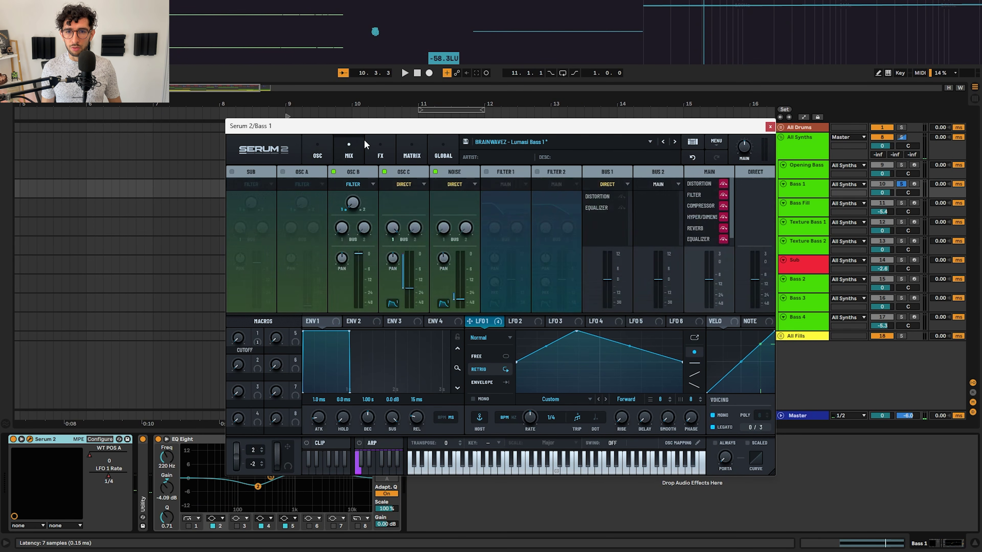
# - Enable the Diode 1 distortion and the Band 24 filter in the Bass 1 main effects chain, auditioning each one
pyautogui.click(390, 147)
pyautogui.click(762, 188)
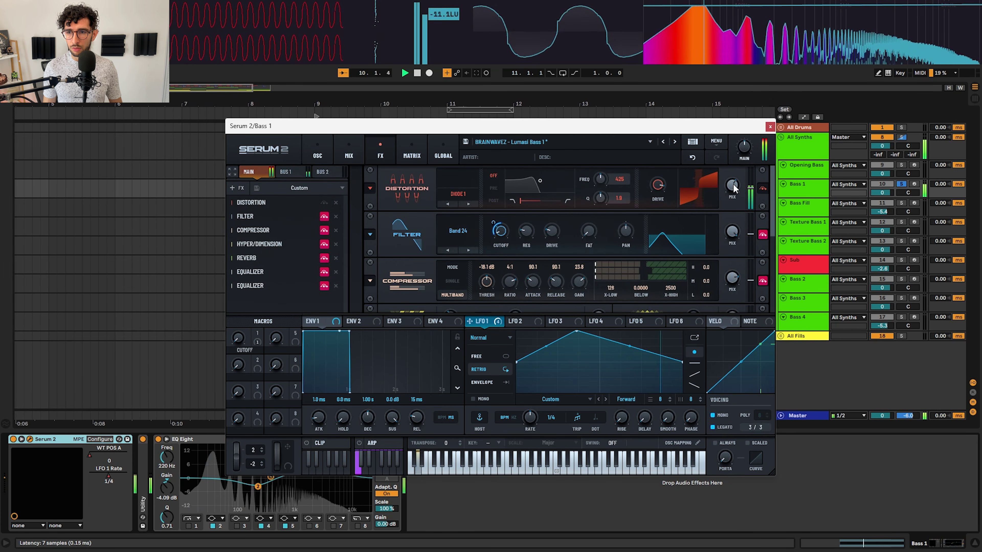
pyautogui.press('space')
pyautogui.click(763, 235)
pyautogui.scroll(-1, 769, 237)
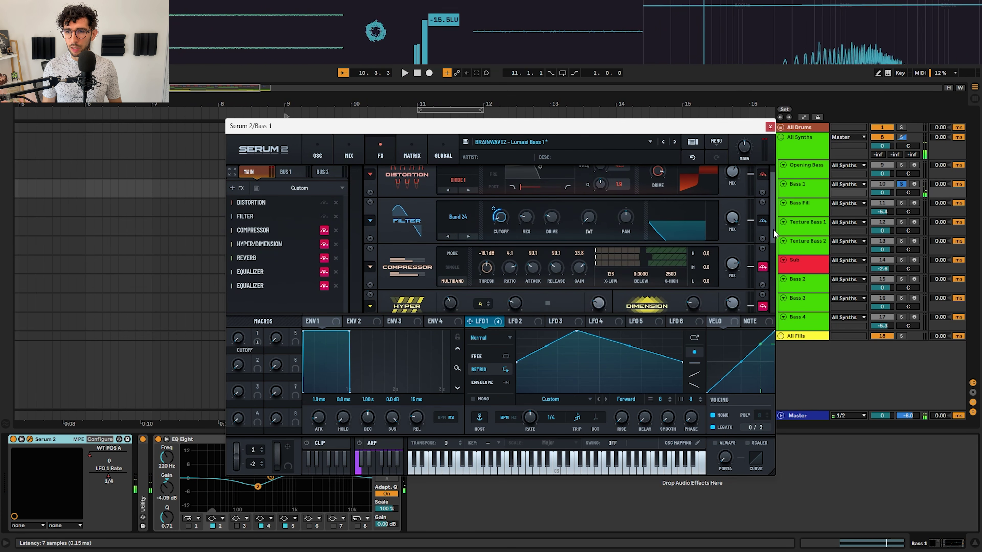
pyautogui.press('space')
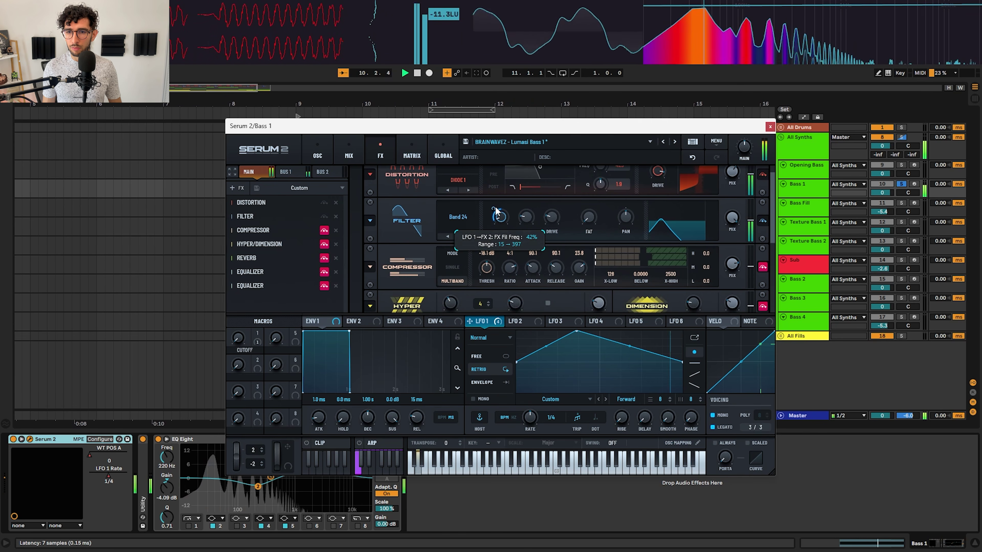
# - Enable the multiband compressor and the Hyper/Dimension effect in the Bass 1 patch, auditioning each one
pyautogui.scroll(-1, 754, 232)
pyautogui.press('space')
pyautogui.click(763, 217)
pyautogui.press('space')
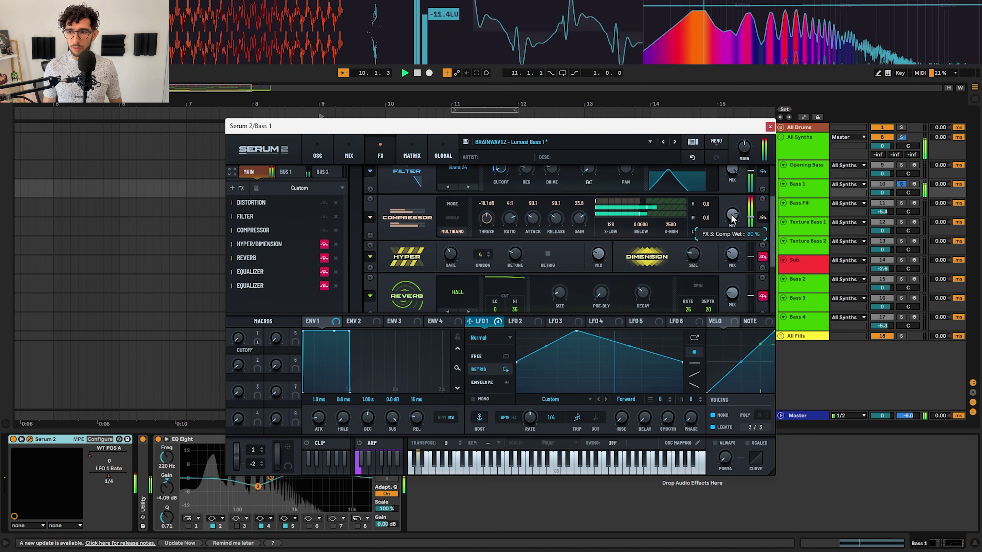
pyautogui.click(763, 256)
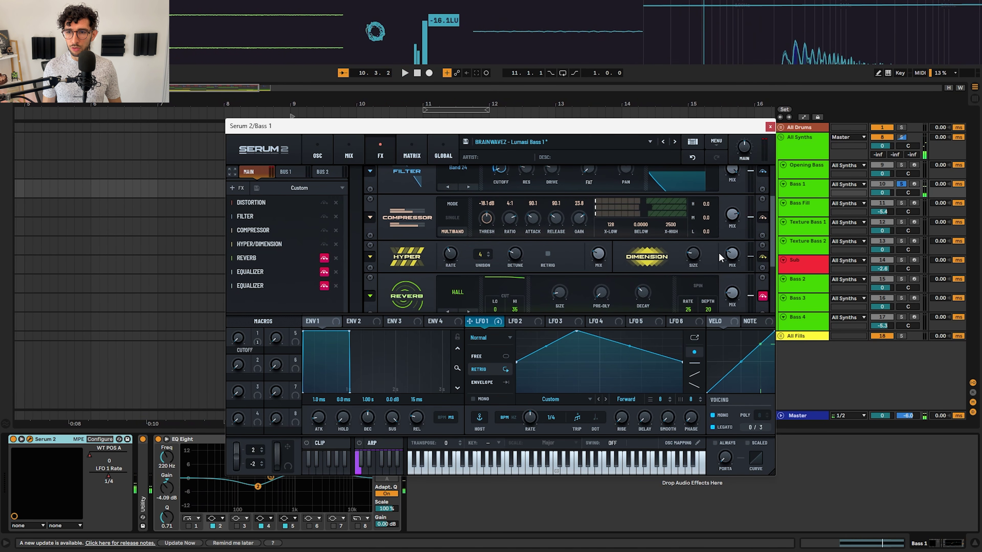
pyautogui.press('space')
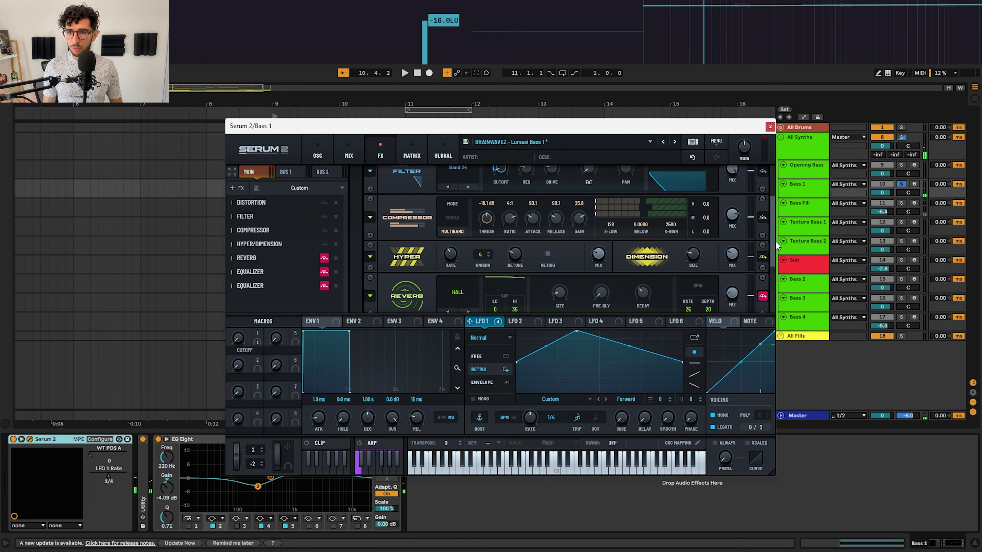
# - Enable the Hall reverb and the two equalizers in the Bass 1 main effects chain, auditioning each addition
pyautogui.scroll(-2, 657, 267)
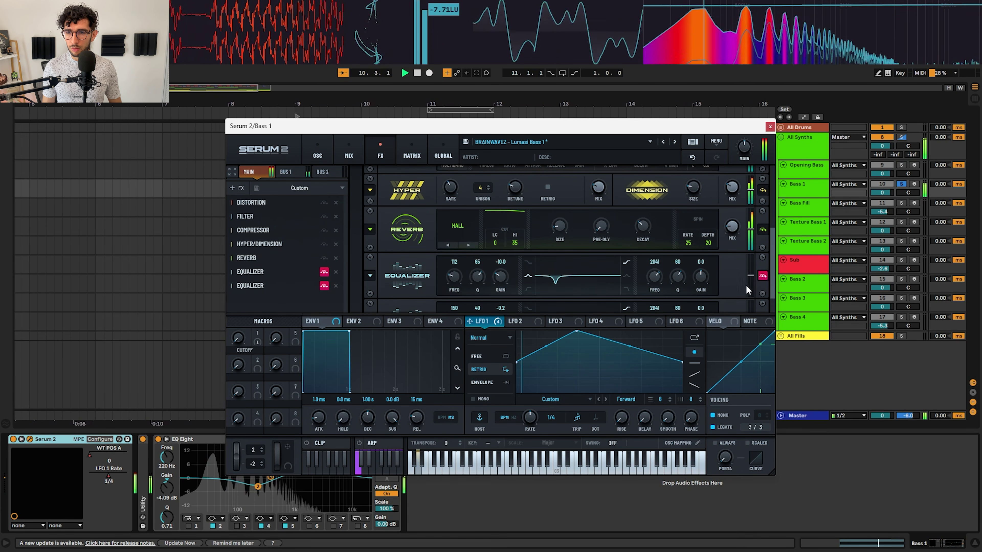
pyautogui.click(763, 276)
pyautogui.press('space')
pyautogui.scroll(-1, 514, 246)
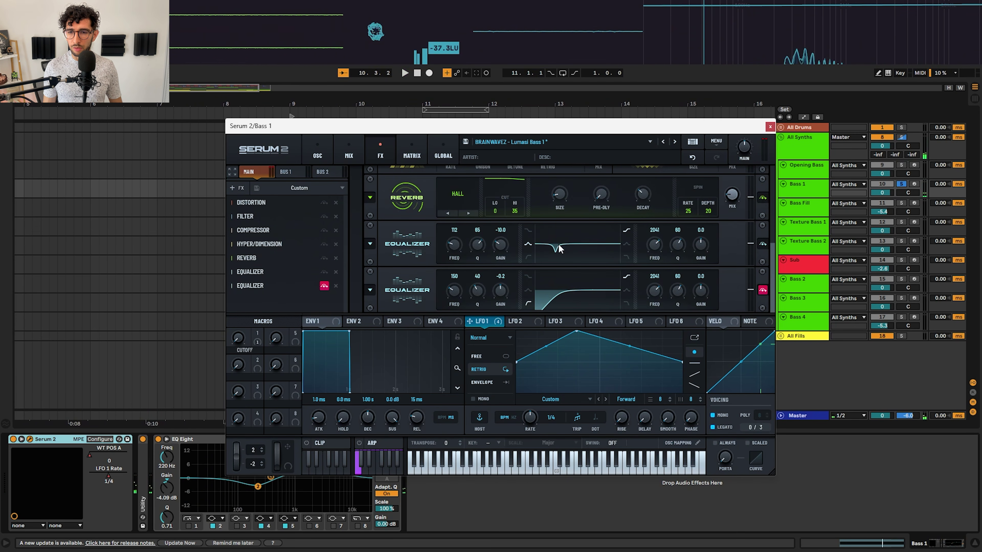
pyautogui.press('space')
pyautogui.click(763, 290)
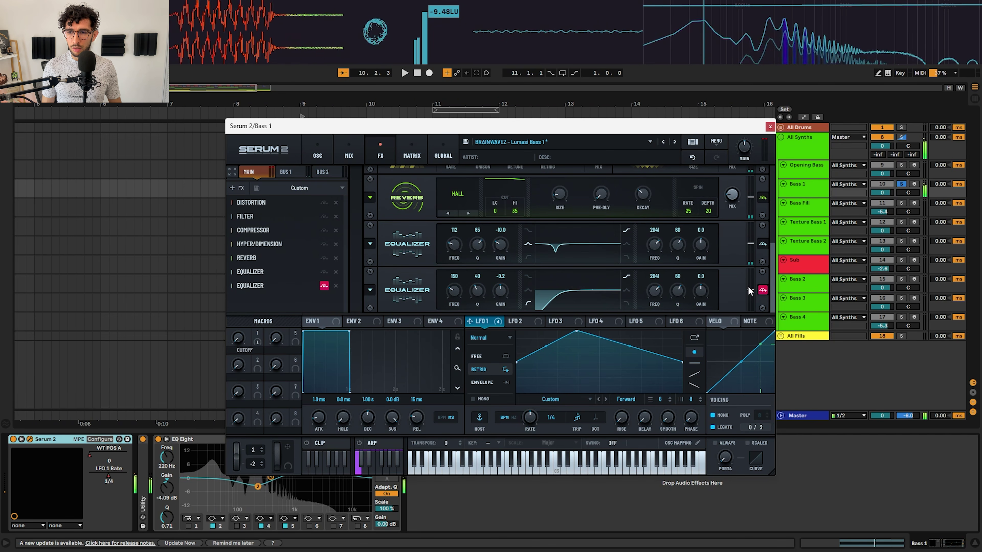
pyautogui.press('space')
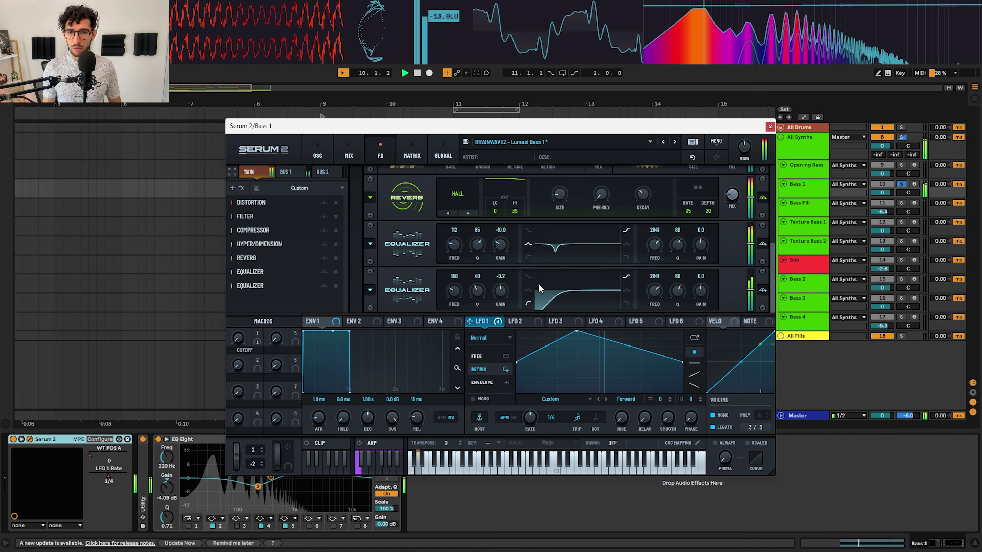
# - Review the Bass 1 patch's Bus 1 effects and mixer routing, and audition it from the oscillator view
pyautogui.click(284, 173)
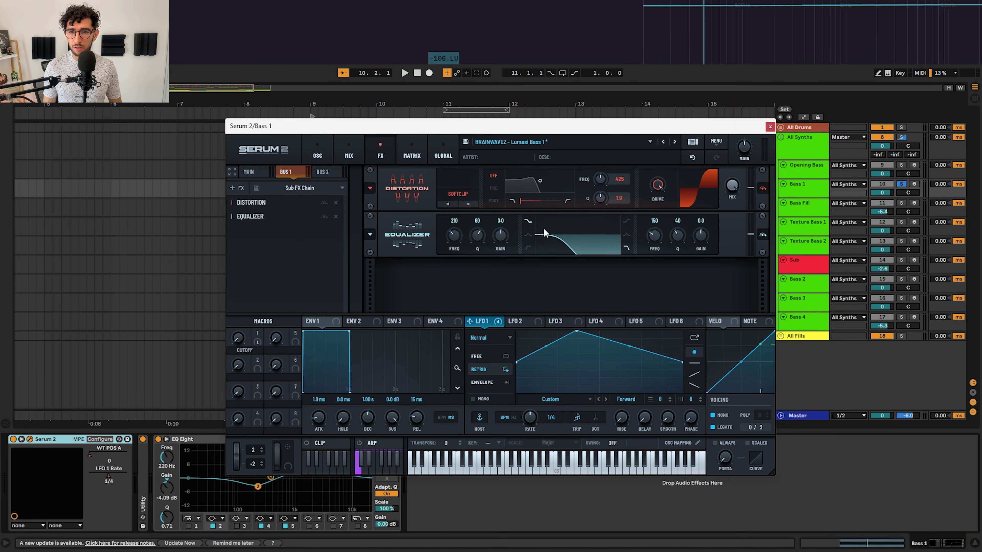
pyautogui.click(350, 147)
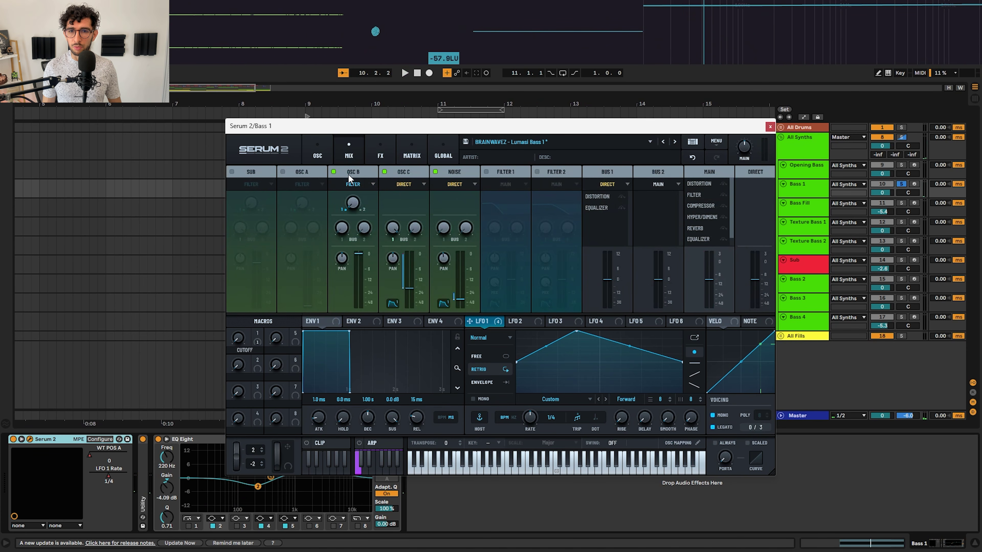
pyautogui.click(327, 157)
pyautogui.press('space')
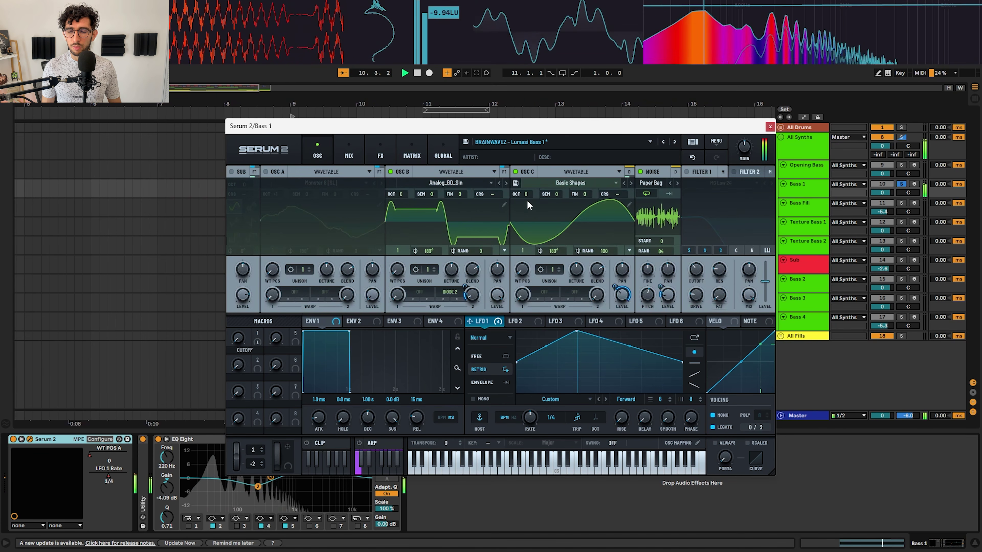
pyautogui.press('space')
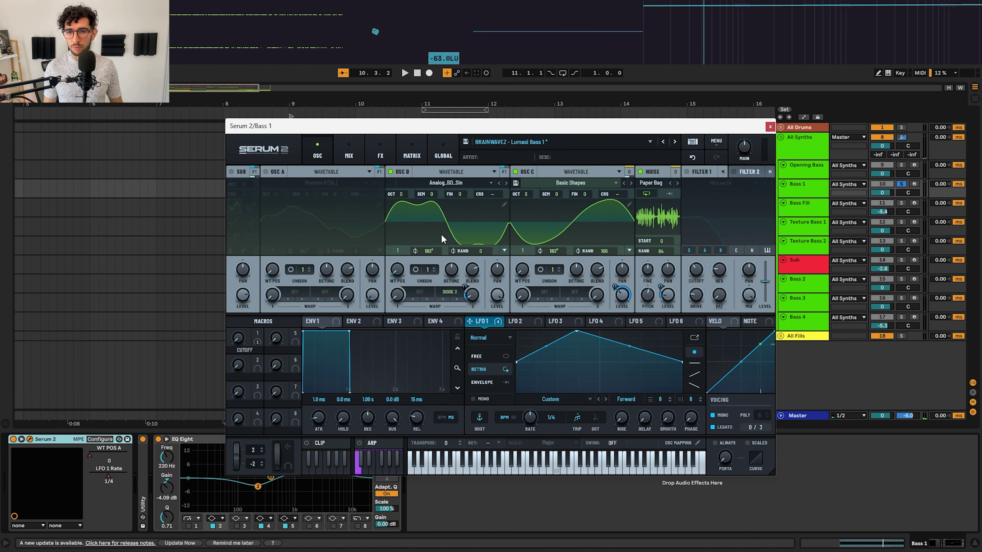
# - Hide the Bass 1 synth window and audition the track while examining its EQ Eight curve
pyautogui.press('space')
pyautogui.press('super+alt+p')
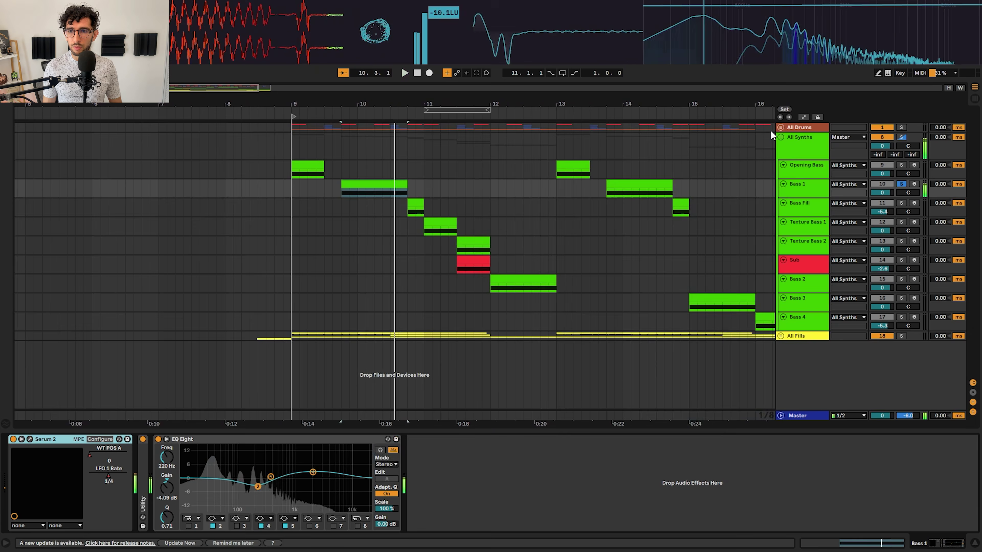
pyautogui.press('space')
pyautogui.moveTo(252, 460); pyautogui.dragTo(367, 505)
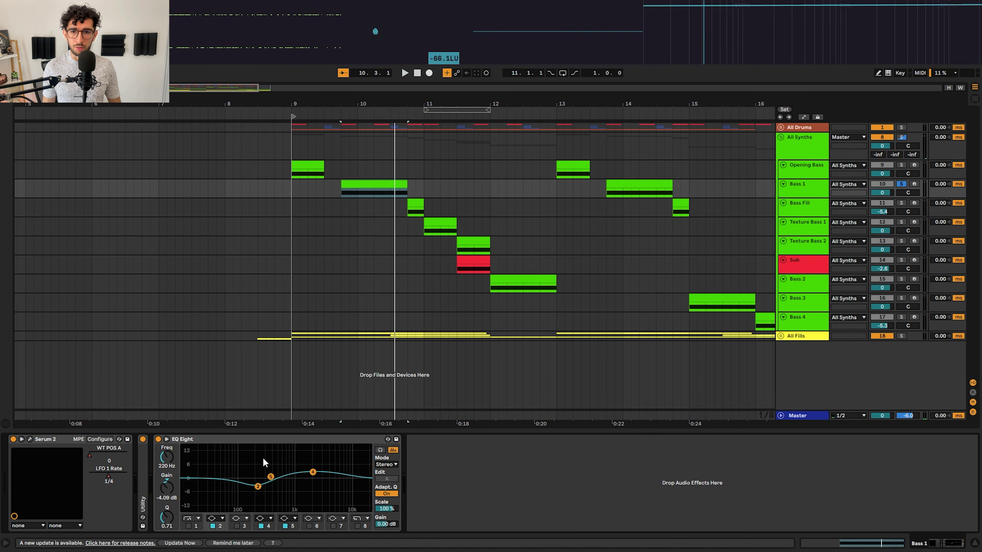
pyautogui.press('space')
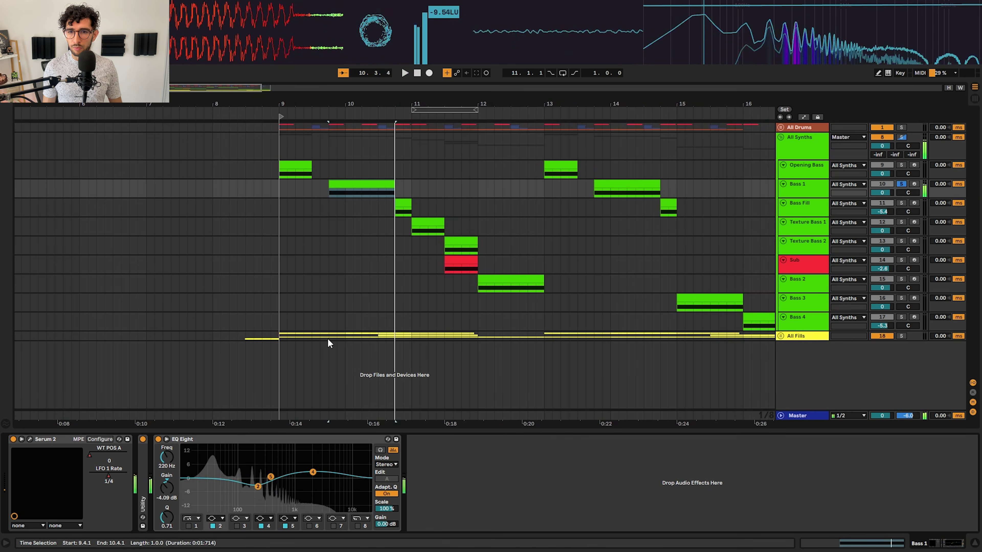
# - Open the Bass Fill track's Serum 2 patch and review its oscillator A and LFO 1 assignments in the modulation matrix
pyautogui.click(400, 204)
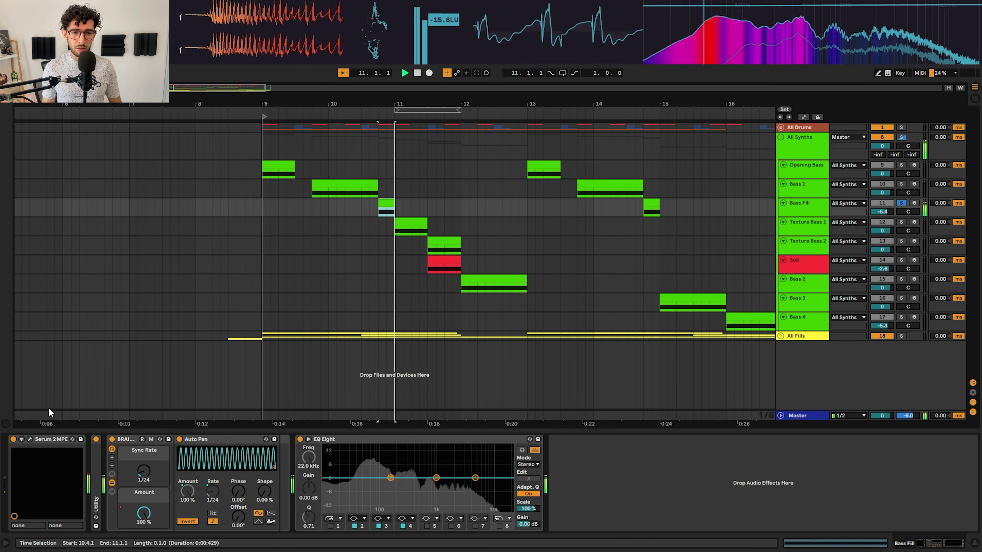
pyautogui.click(30, 439)
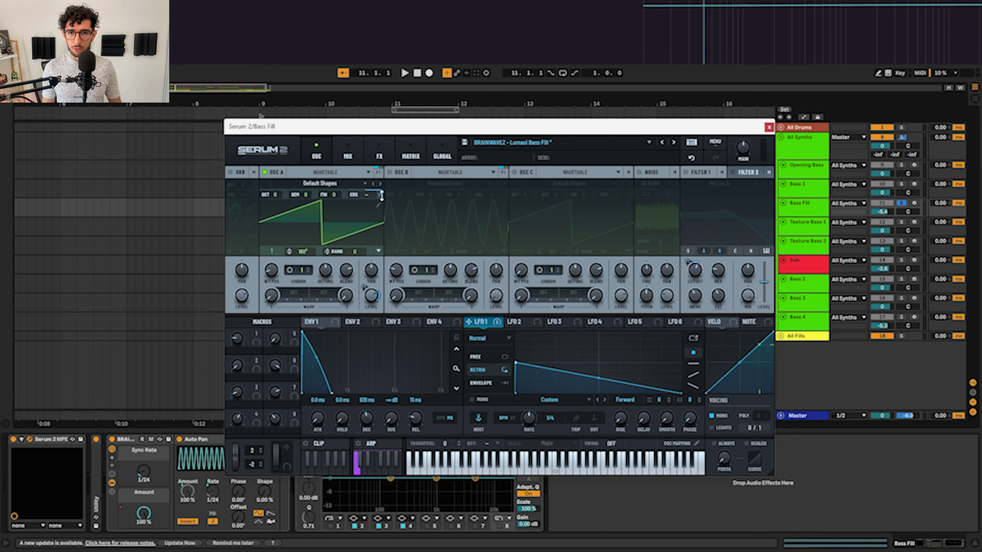
pyautogui.click(410, 155)
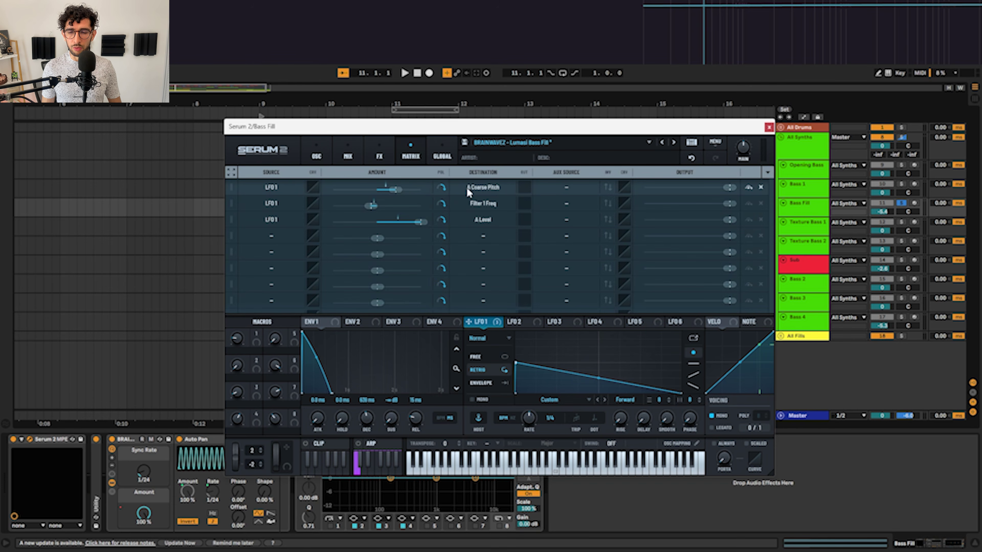
pyautogui.click(317, 151)
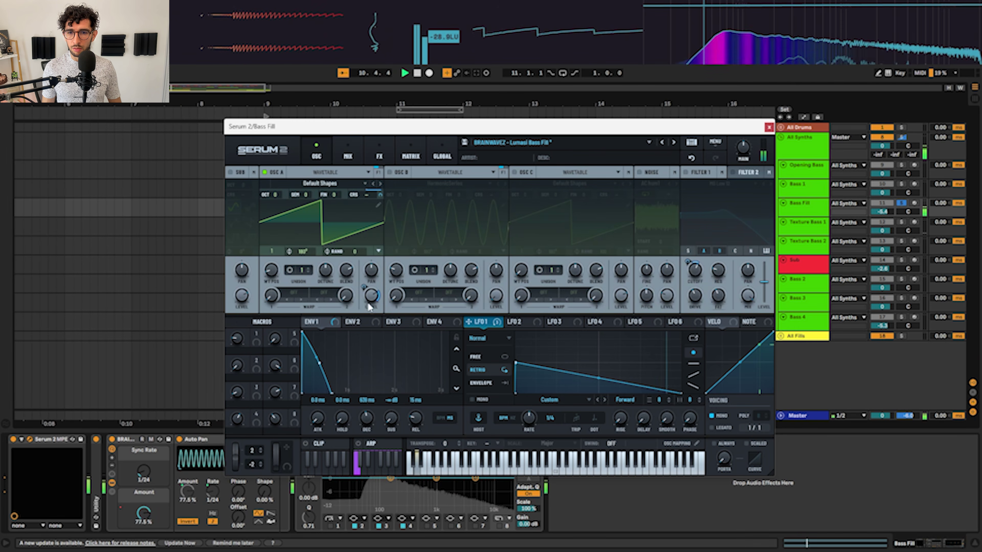
pyautogui.moveTo(416, 127); pyautogui.dragTo(418, 111)
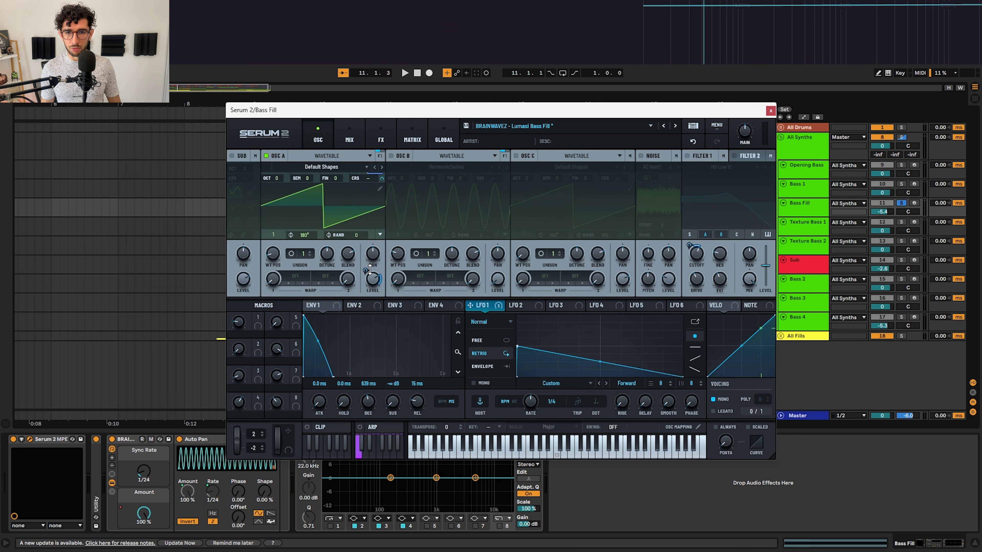
# - Enable the Hyper/Dimension effect and the Tube distortion in the Bass Fill main effects chain, auditioning the result
pyautogui.click(381, 137)
pyautogui.click(324, 187)
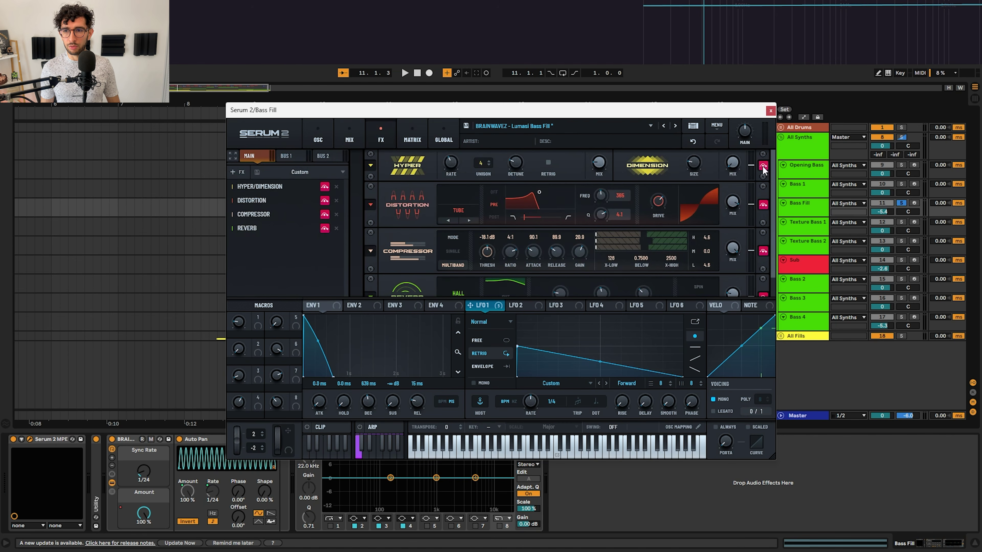
pyautogui.press('space')
pyautogui.click(763, 205)
pyautogui.press('space')
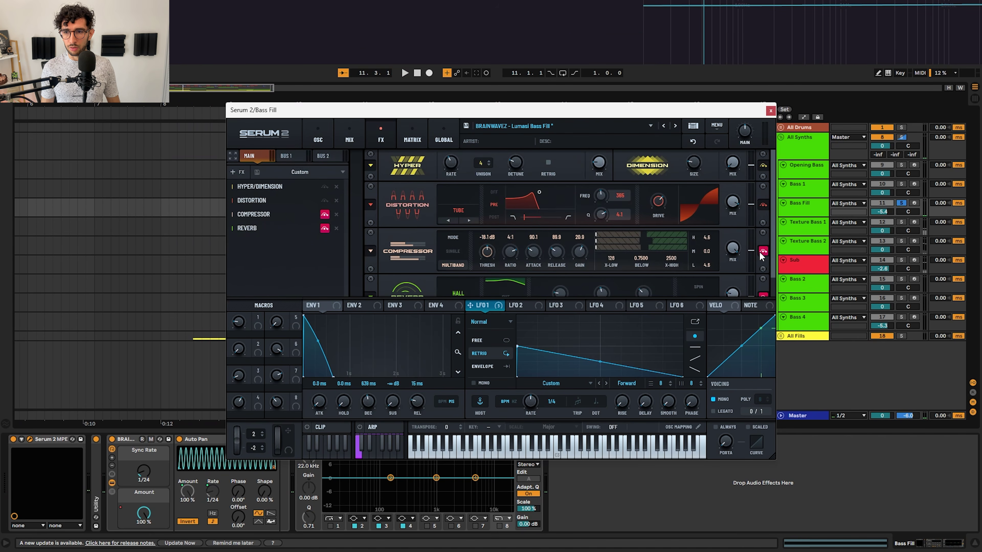
# - Enable the multiband compressor and the Hall reverb in the Bass Fill patch, auditioning the result
pyautogui.scroll(-2, 766, 270)
pyautogui.press('space')
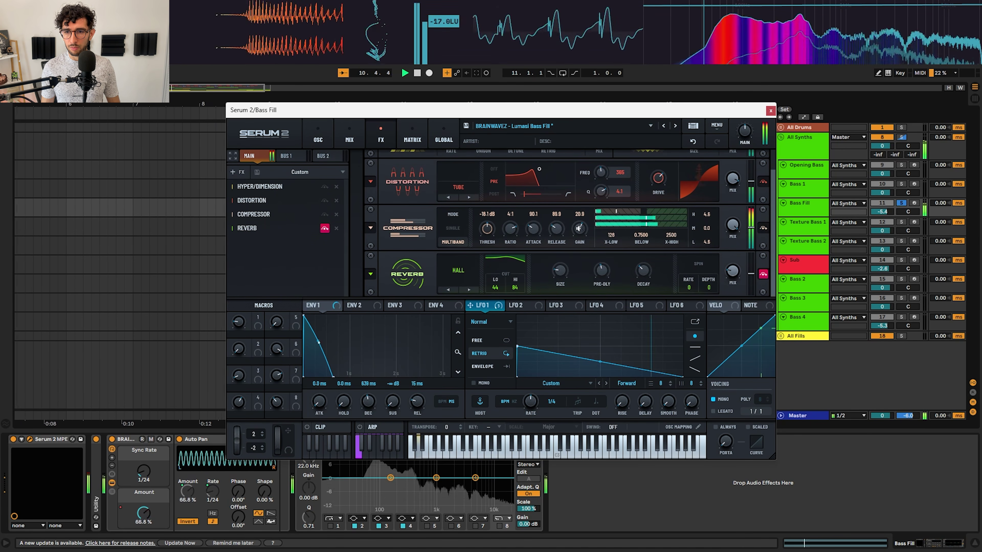
pyautogui.click(324, 228)
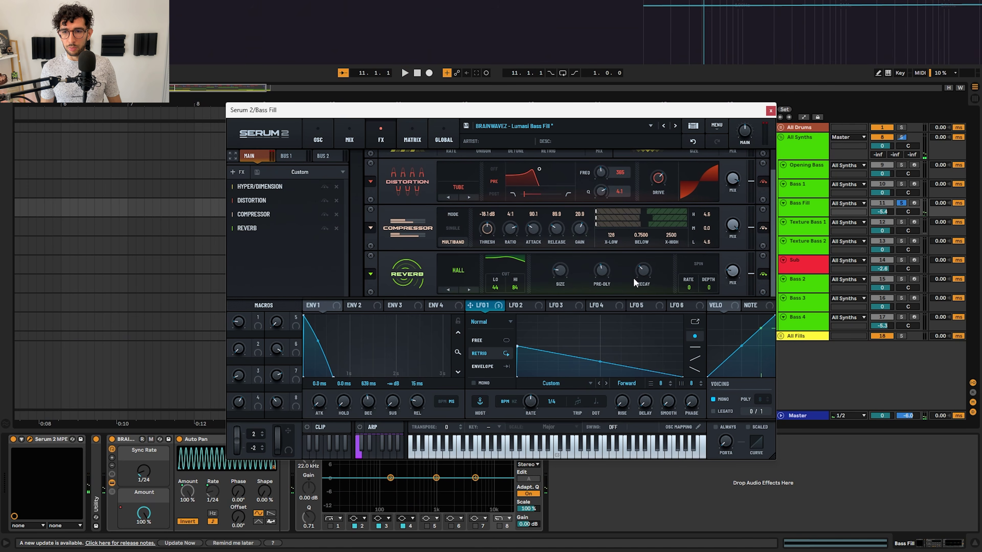
pyautogui.press('space')
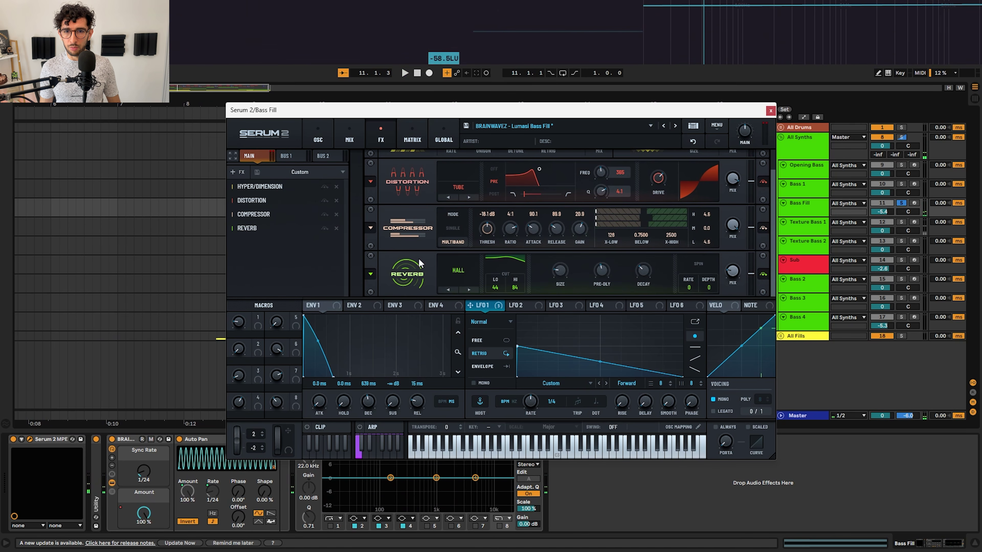
# - Review the Bass Fill patch's LFO 1 shape and oscillator settings while auditioning the full sound
pyautogui.click(499, 307)
pyautogui.click(487, 311)
pyautogui.press('space')
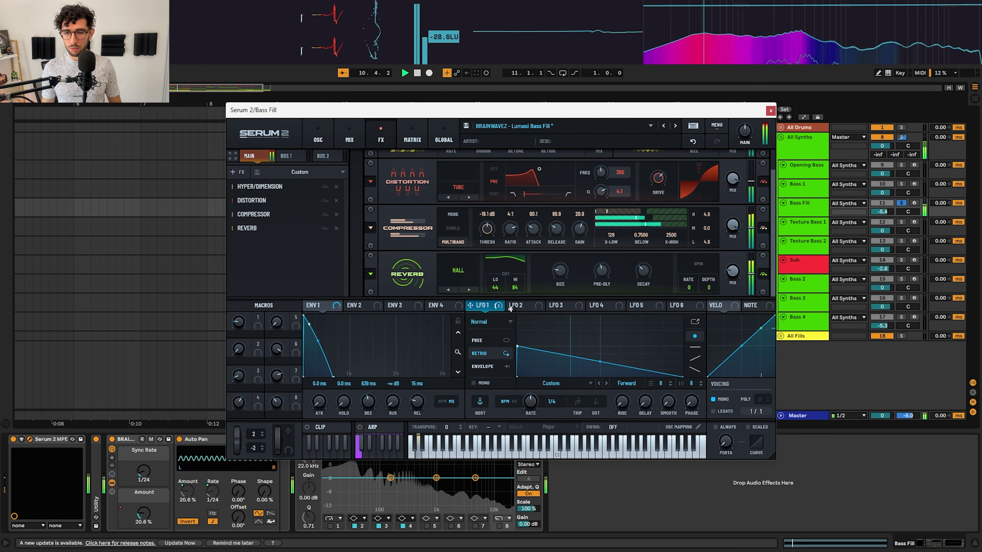
pyautogui.rightClick(487, 310)
pyautogui.click(499, 306)
pyautogui.click(479, 304)
pyautogui.rightClick(479, 303)
pyautogui.press('Escape')
pyautogui.press('space')
pyautogui.click(349, 137)
pyautogui.click(297, 137)
pyautogui.click(320, 133)
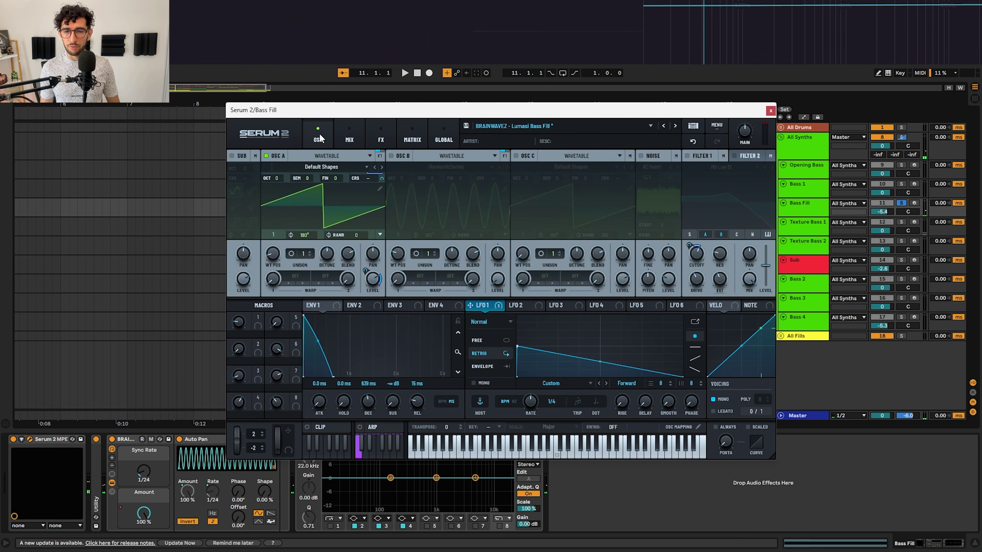
pyautogui.press('space')
pyautogui.press('space')
# - Hide the Bass Fill synth window and audition the track while examining its Auto Pan device
pyautogui.hotkey('ctrl', 'alt', 'p')
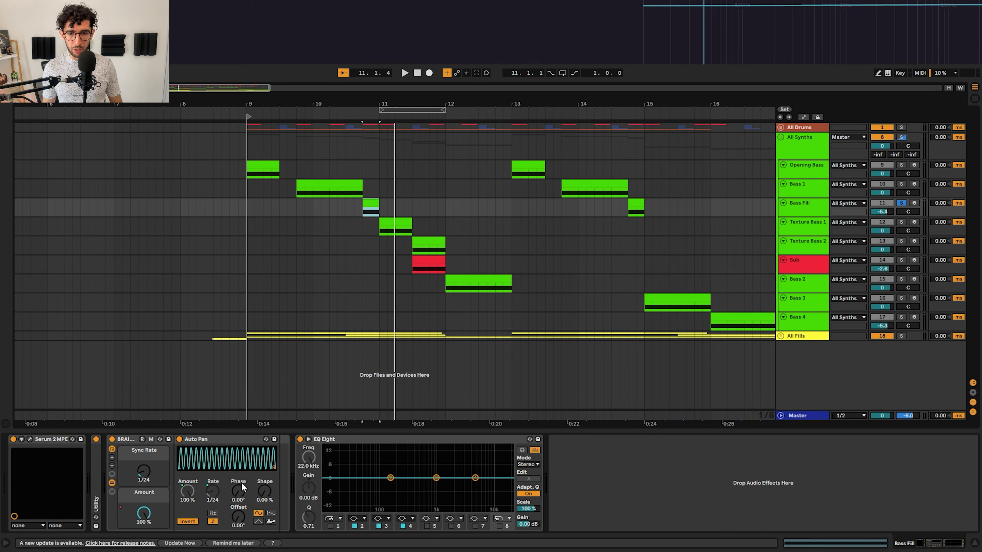
pyautogui.press('space')
pyautogui.press('space')
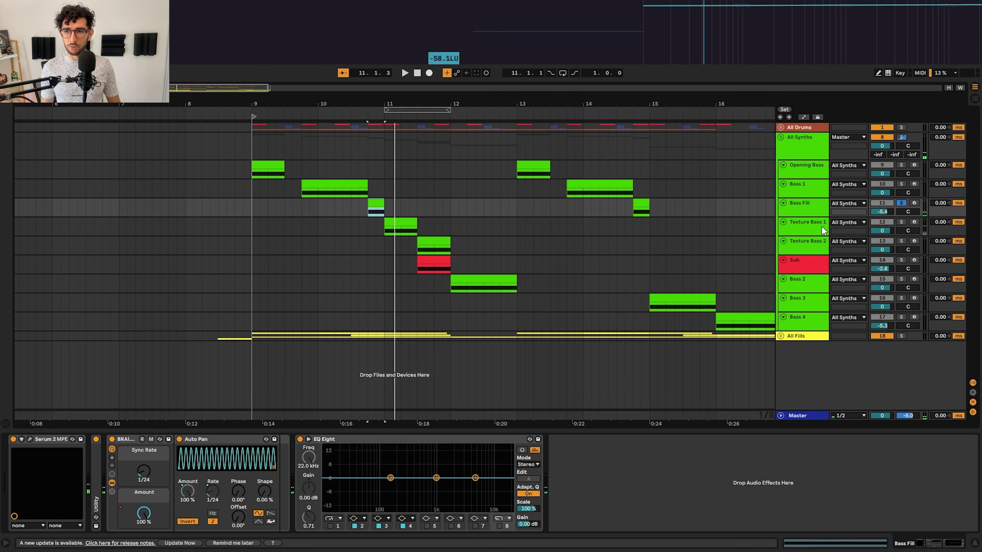
# - Enlarge the Bass Fill track, zoom in on its clip and show the Amount macro's automation curve
pyautogui.moveTo(810, 214); pyautogui.dragTo(810, 276)
pyautogui.press('+')
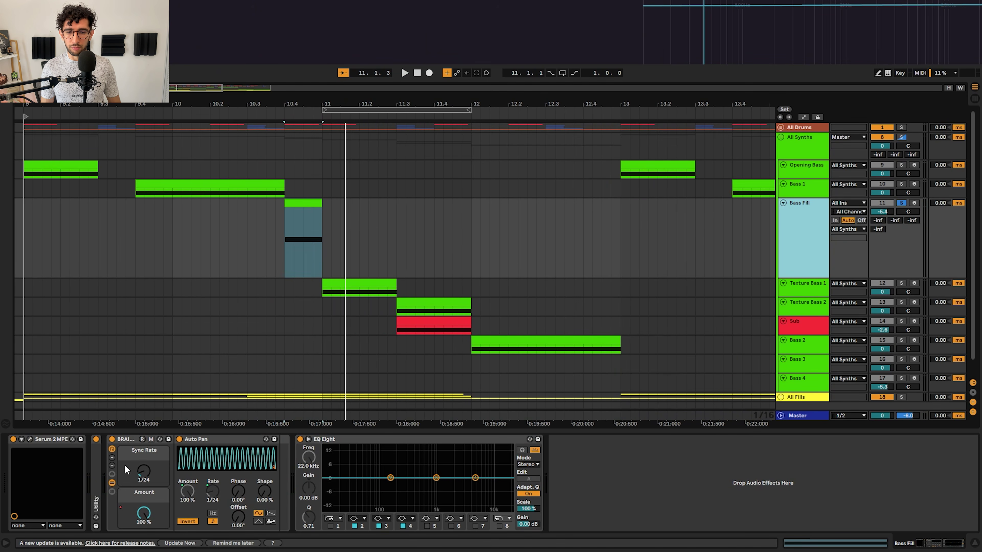
pyautogui.click(135, 514)
pyautogui.press('a')
pyautogui.press('space')
pyautogui.press('space')
# - Audition the Bass Fill with the Amount macro at 100% and 23.6%, re-enable its automation and replay the clip
pyautogui.moveTo(144, 512); pyautogui.dragTo(144, 480)
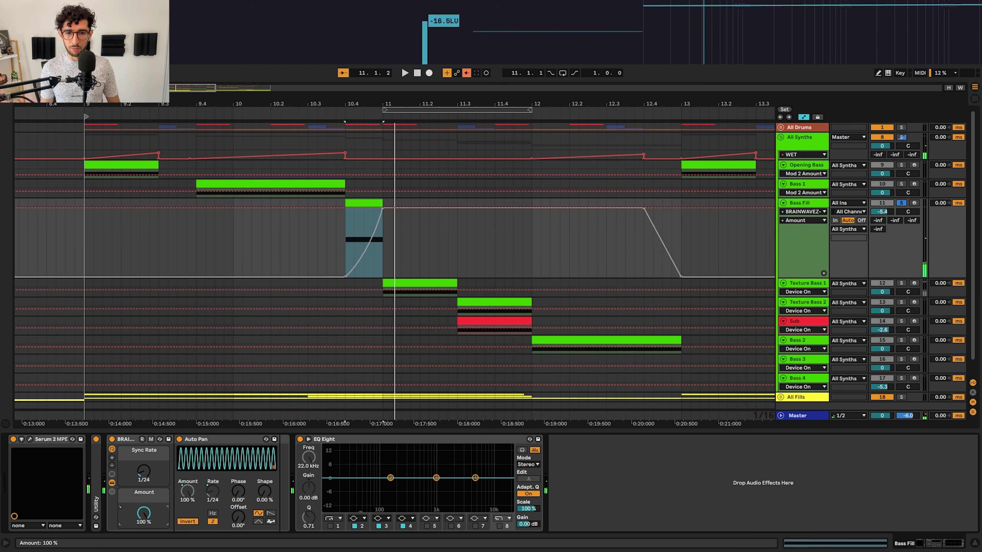
pyautogui.press('space')
pyautogui.press('space')
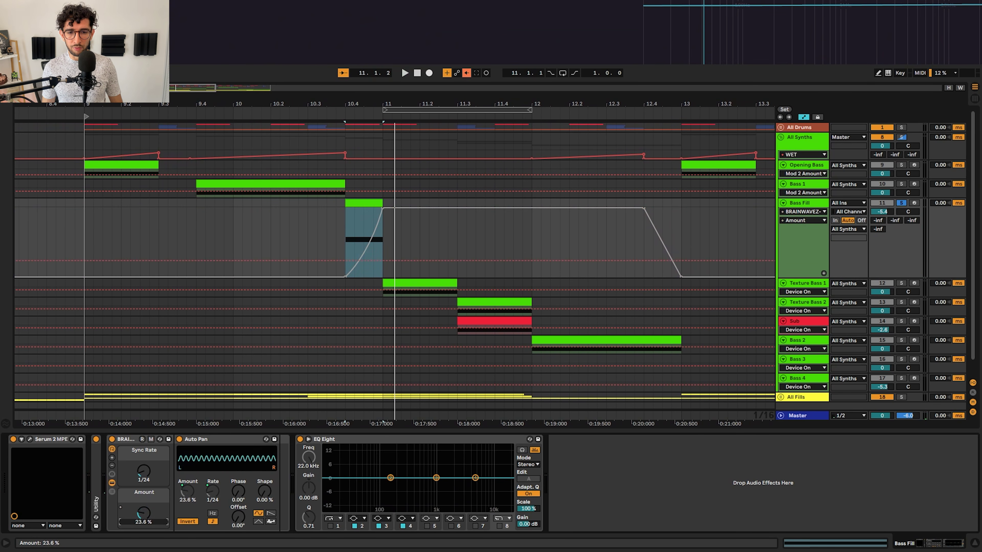
pyautogui.press('space')
pyautogui.click(467, 73)
pyautogui.press('space')
pyautogui.click(355, 232)
pyautogui.press('space')
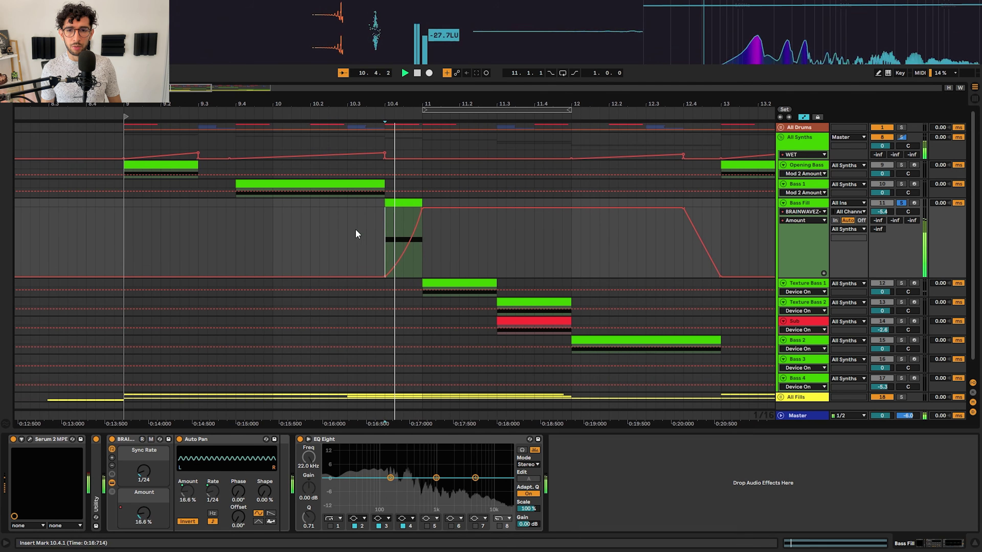
# - Hide the automation, audition the Texture Bass 1 clip and open that track's Serum 2 patch
pyautogui.press('a')
pyautogui.click(410, 228)
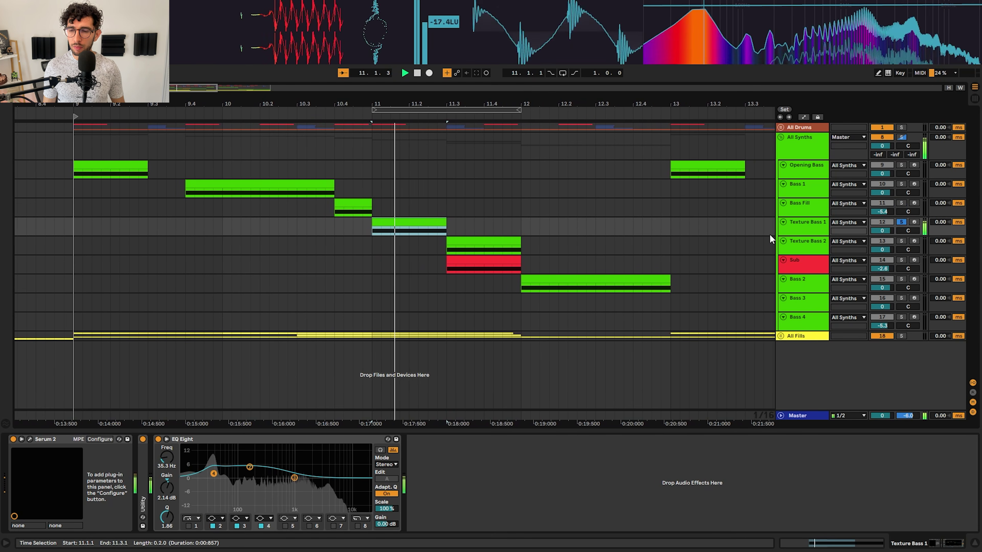
pyautogui.press('space')
pyautogui.click(456, 247)
pyautogui.click(375, 225)
pyautogui.click(375, 225)
pyautogui.click(812, 227)
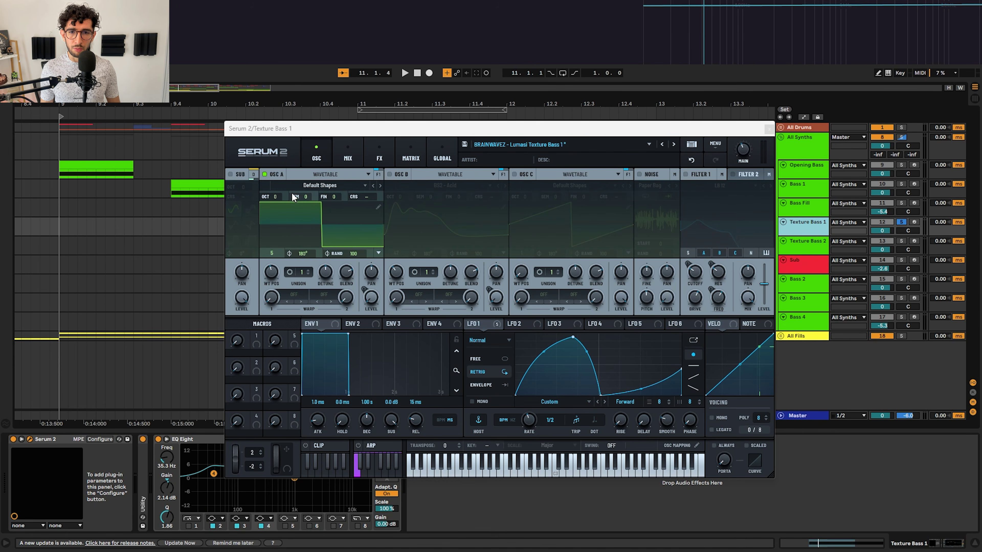
# - Audition oscillator A in Texture Bass 1, turn on the sub oscillator and review its direct routing and Bus 1 effects
pyautogui.press('space')
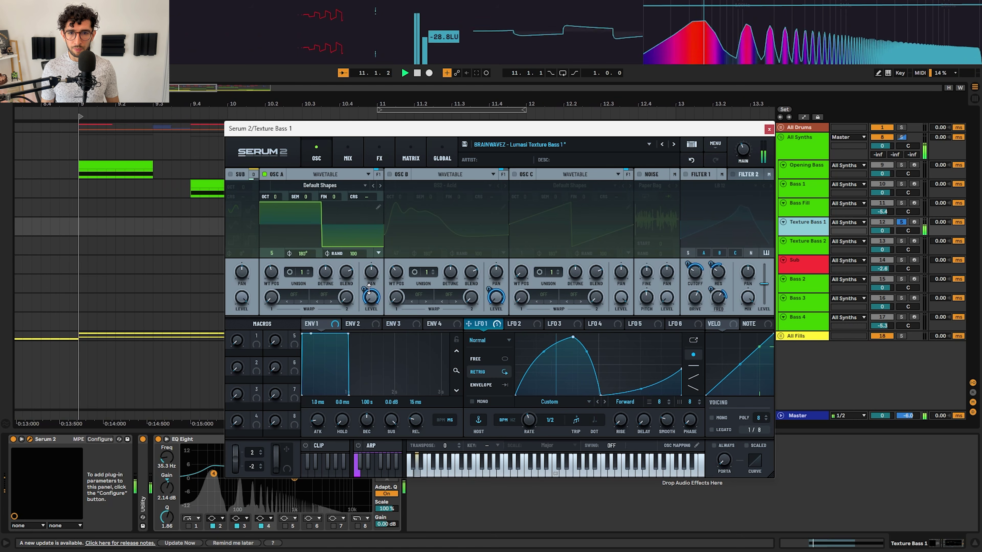
pyautogui.click(251, 175)
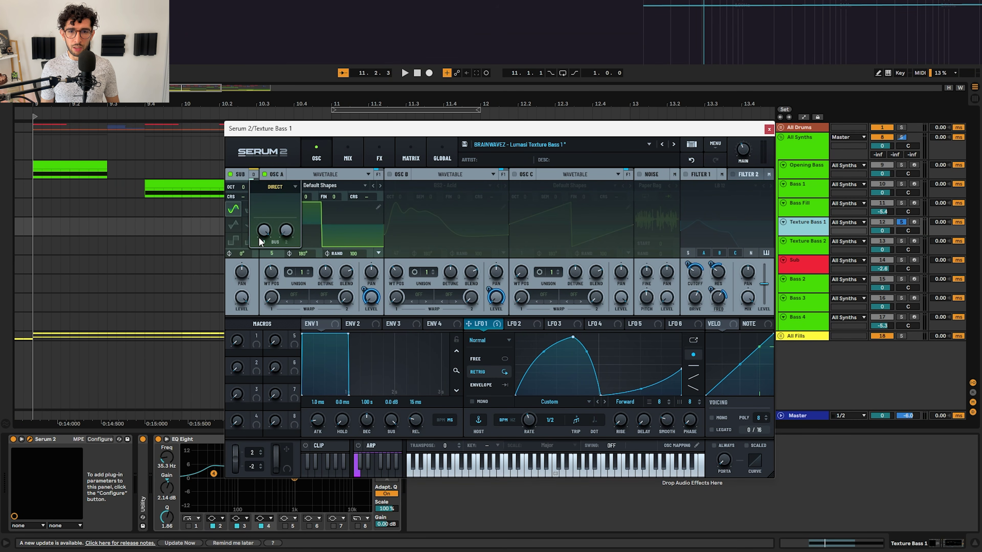
pyautogui.click(349, 154)
pyautogui.click(379, 157)
pyautogui.click(274, 174)
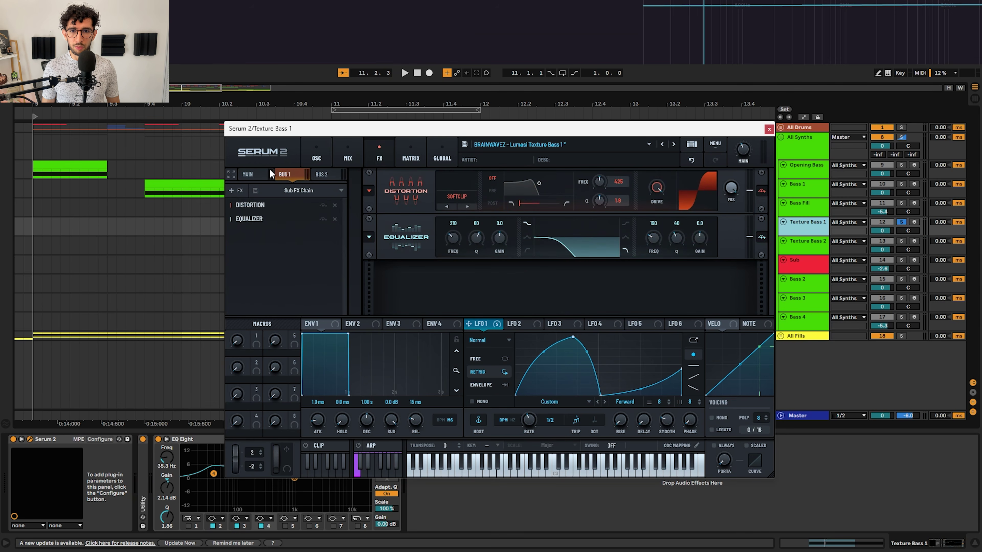
pyautogui.click(348, 155)
pyautogui.click(327, 152)
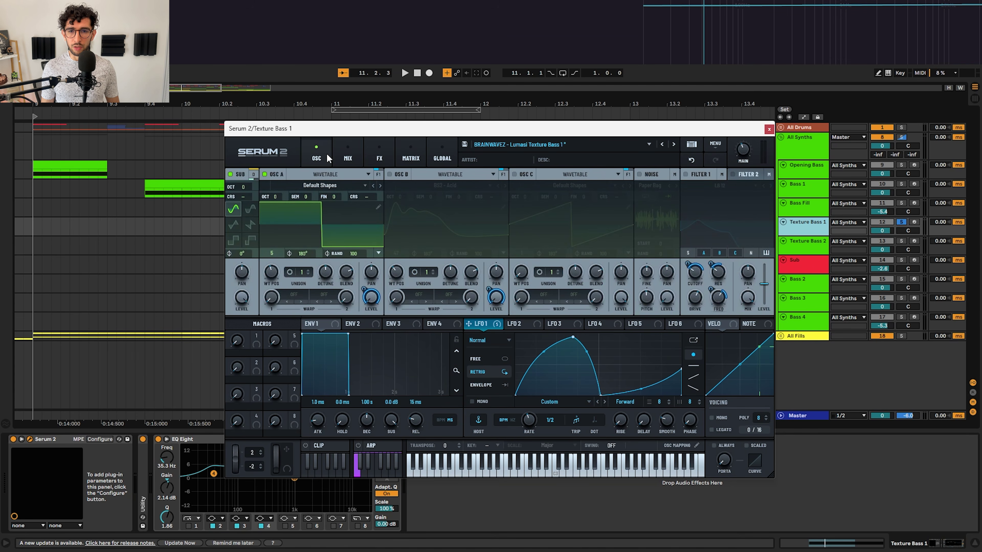
# - Return to the Texture Bass 1 oscillators and turn on oscillators B and C beside oscillator A
pyautogui.click(340, 156)
pyautogui.click(303, 162)
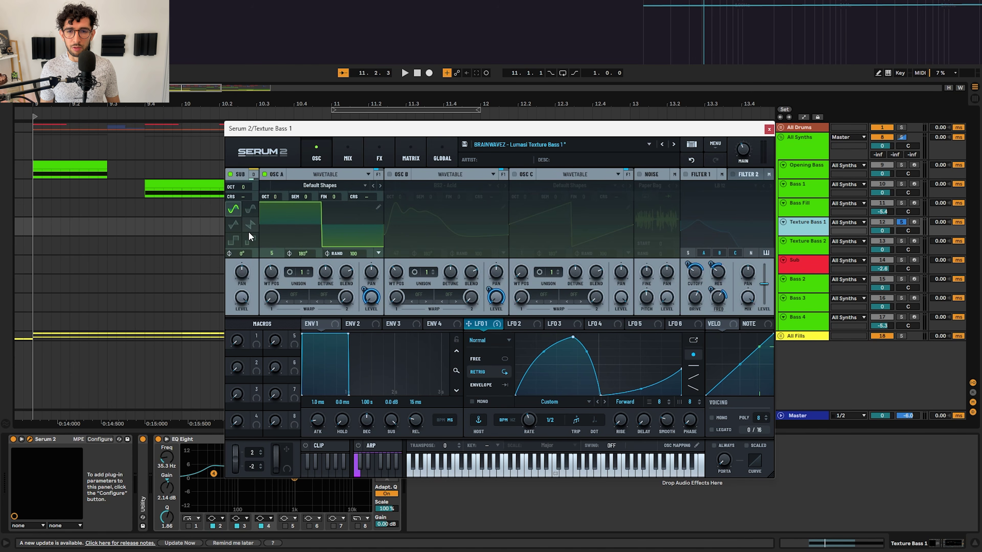
pyautogui.click(391, 175)
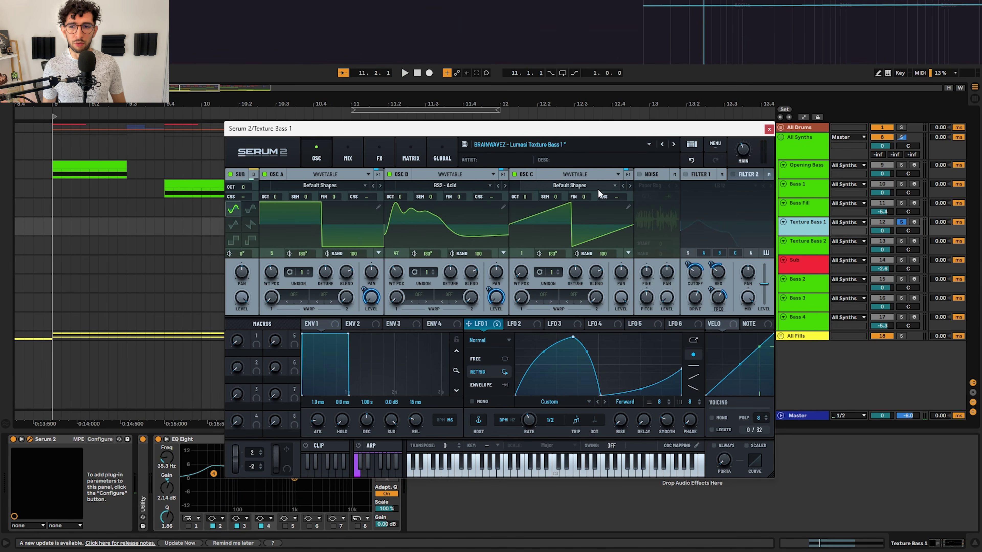
# - Turn on filter 1 in Texture Bass 1, check the modulation on its cutoff and other controls, and audition the filtered sound
pyautogui.click(685, 174)
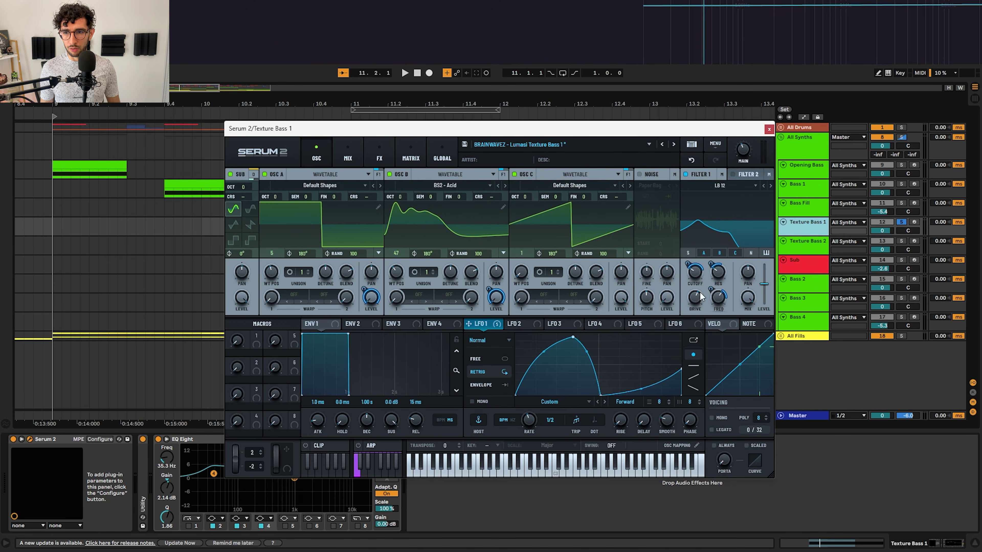
pyautogui.rightClick(699, 277)
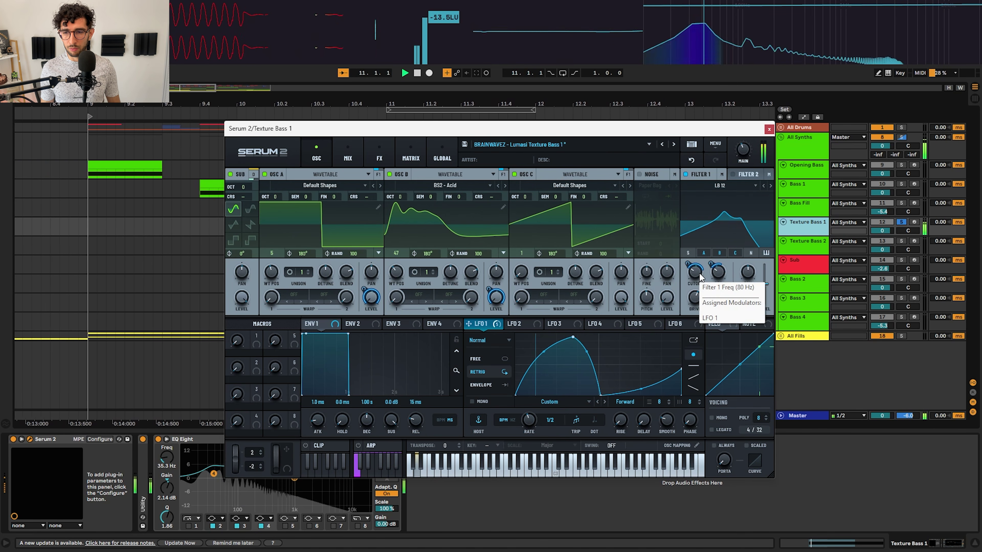
pyautogui.press('Escape')
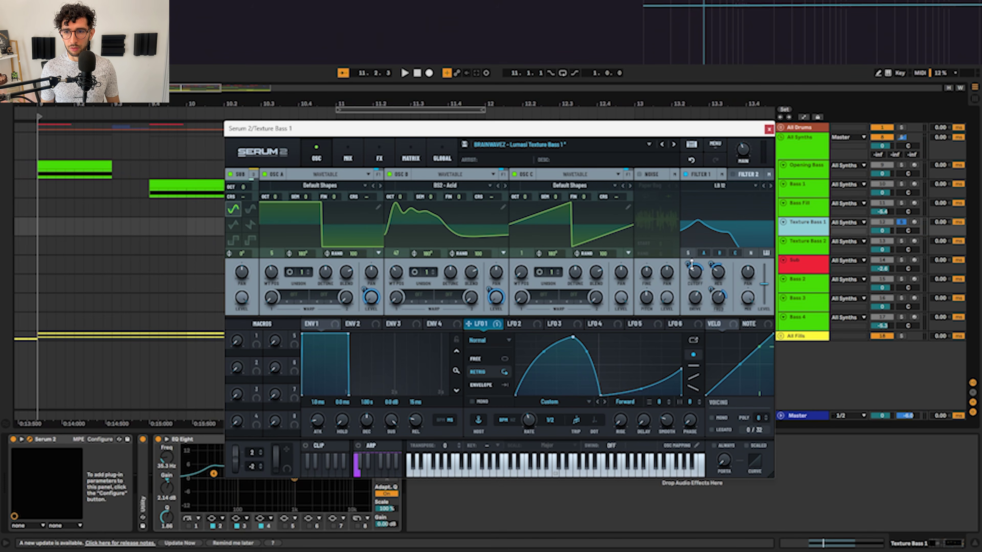
pyautogui.moveTo(714, 268)
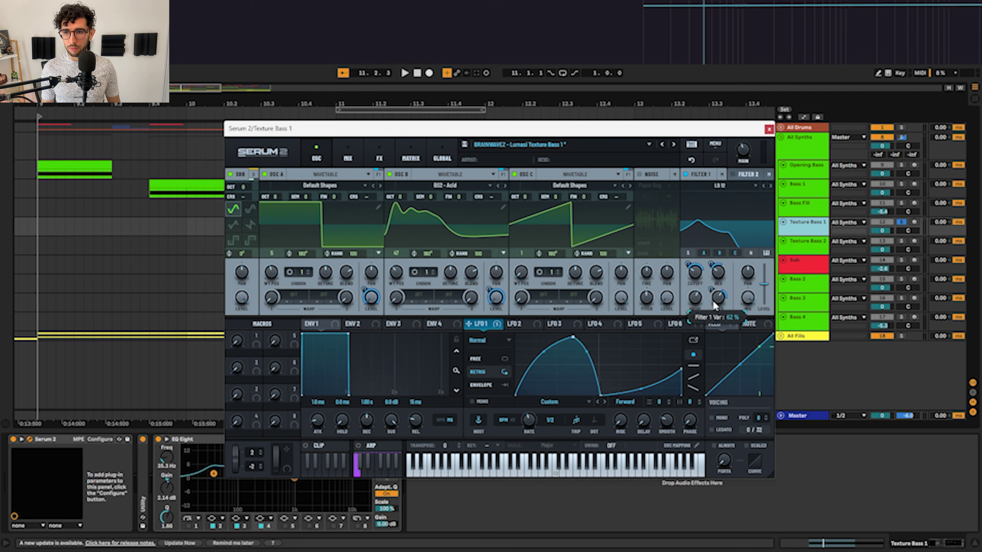
pyautogui.press('space')
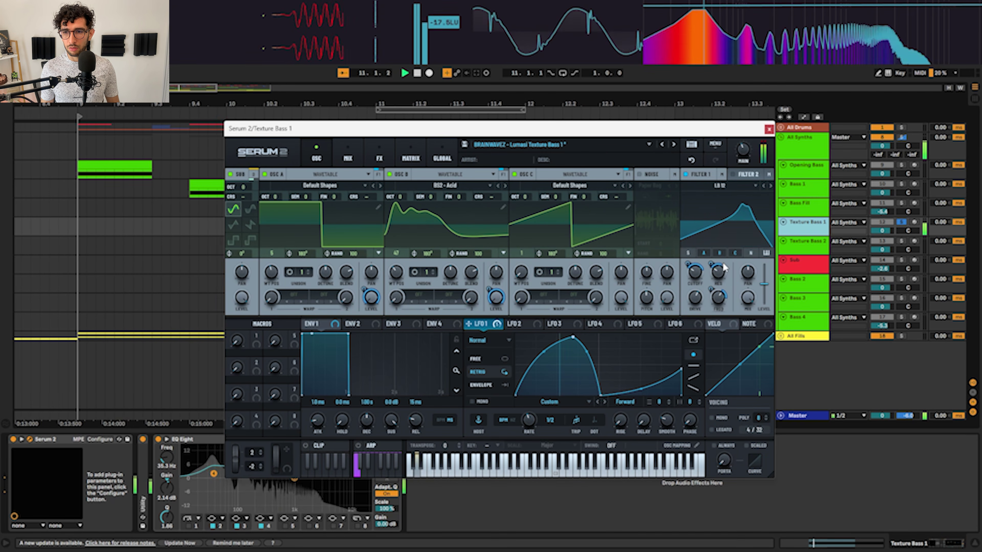
pyautogui.press('space')
pyautogui.moveTo(716, 302)
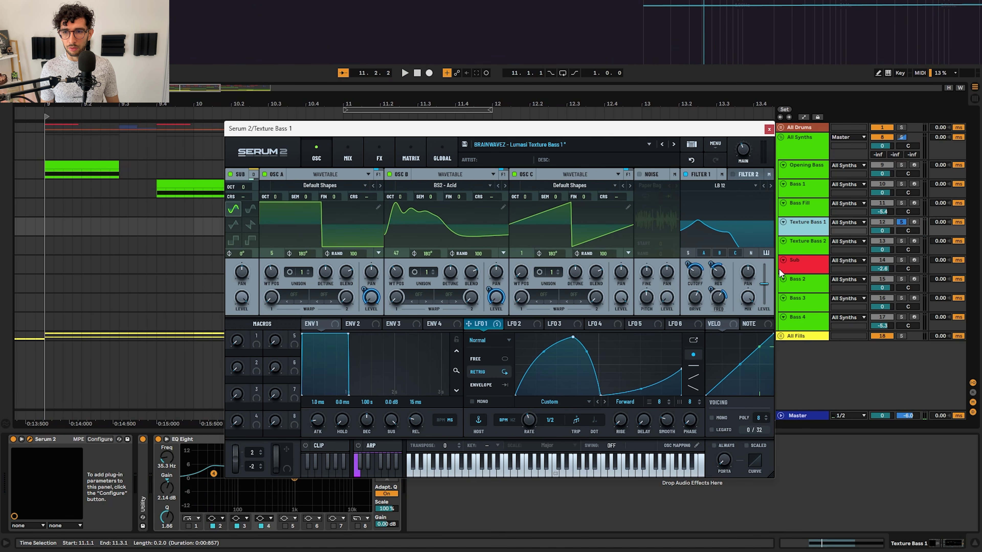
# - Enable the first equalizer, the distortion and the first multiband compressor in Texture Bass 1's Main effects chain
pyautogui.click(380, 155)
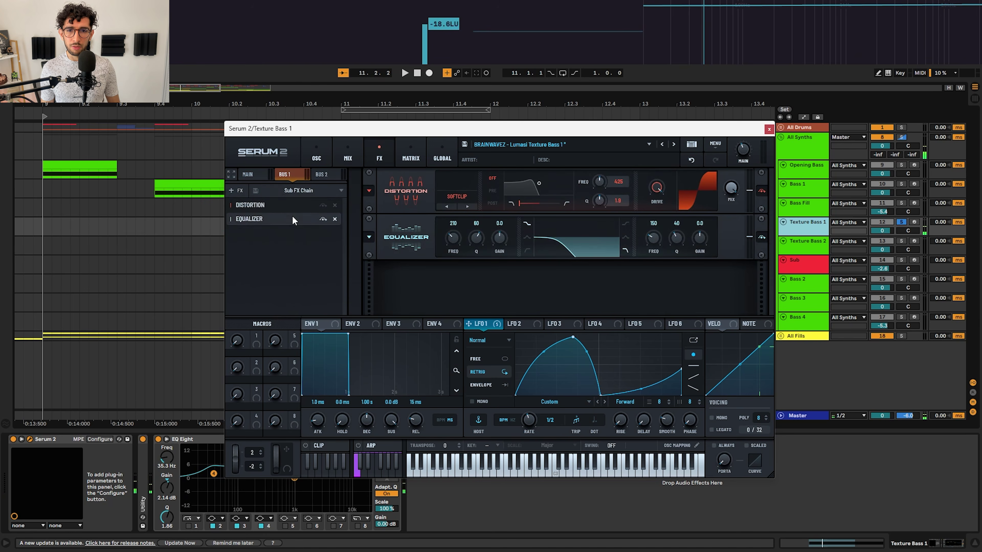
pyautogui.click(258, 177)
pyautogui.click(323, 206)
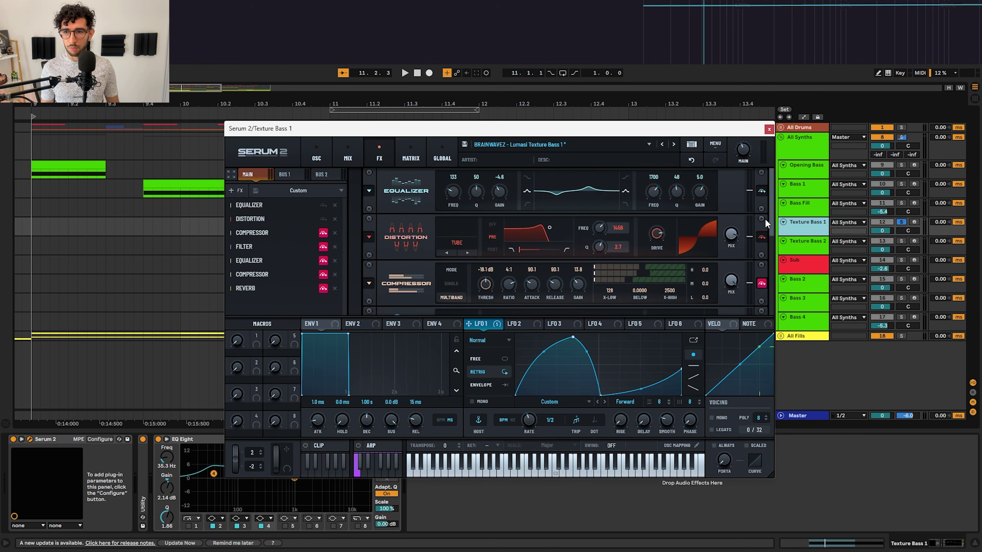
pyautogui.scroll(-3, 768, 235)
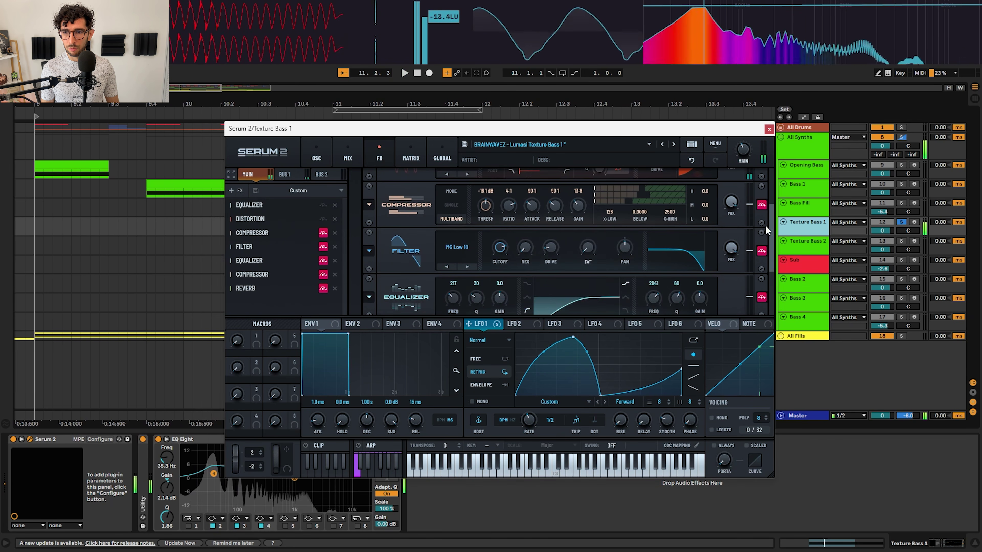
pyautogui.click(762, 205)
pyautogui.scroll(2, 508, 228)
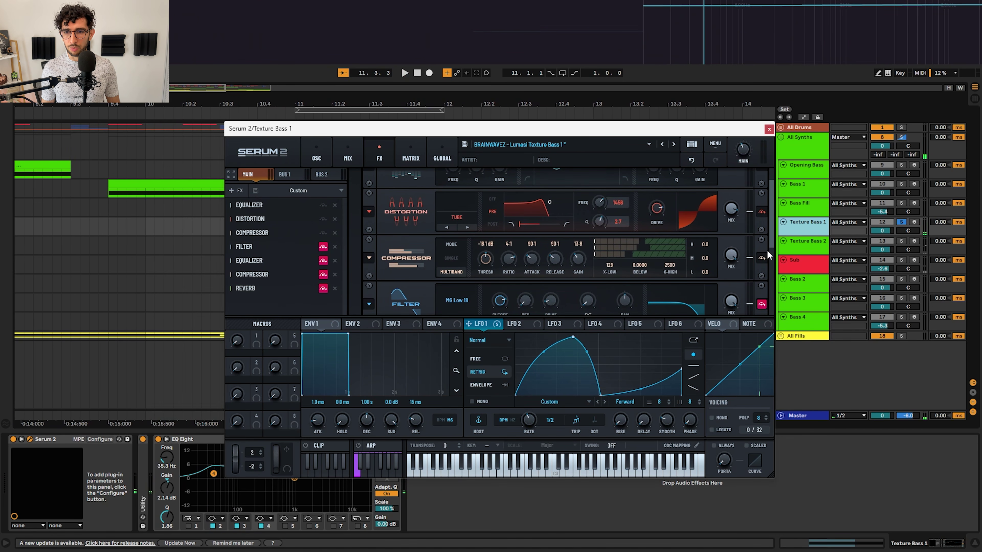
# - Enable the MG Low 18 filter, second equalizer, second compressor and Hall reverb in the Main chain while auditioning the sound
pyautogui.scroll(-2, 768, 247)
pyautogui.click(761, 241)
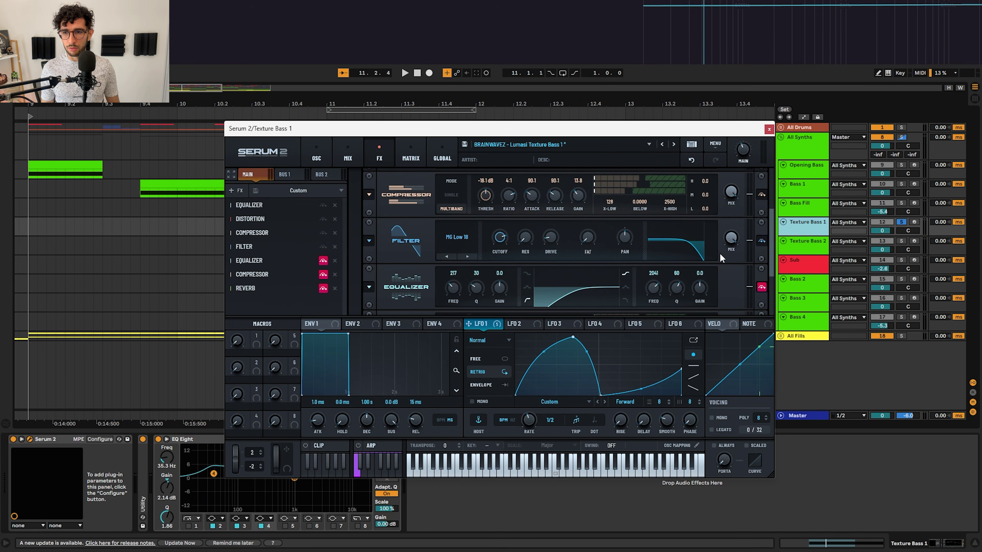
pyautogui.scroll(-1, 763, 244)
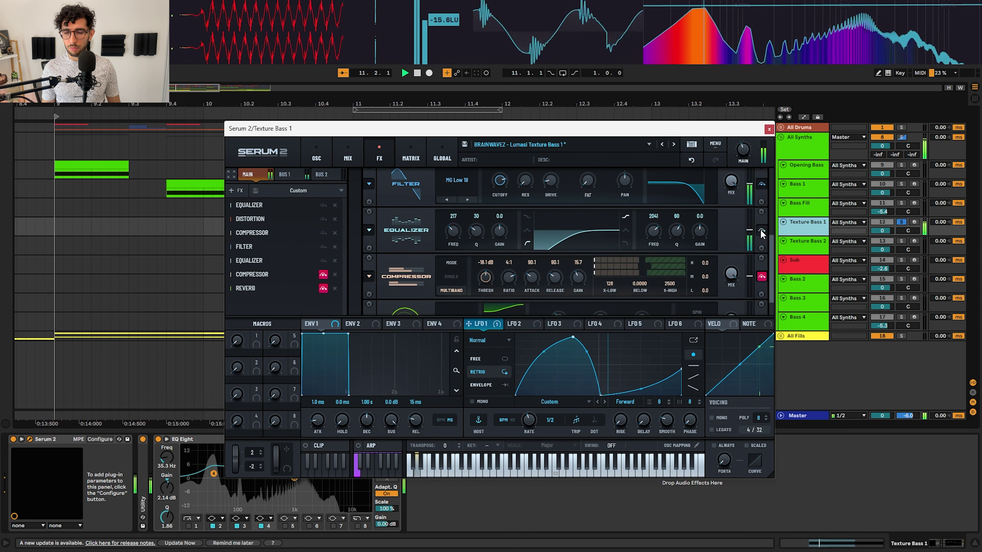
pyautogui.scroll(-2, 762, 230)
pyautogui.press('space')
pyautogui.click(761, 293)
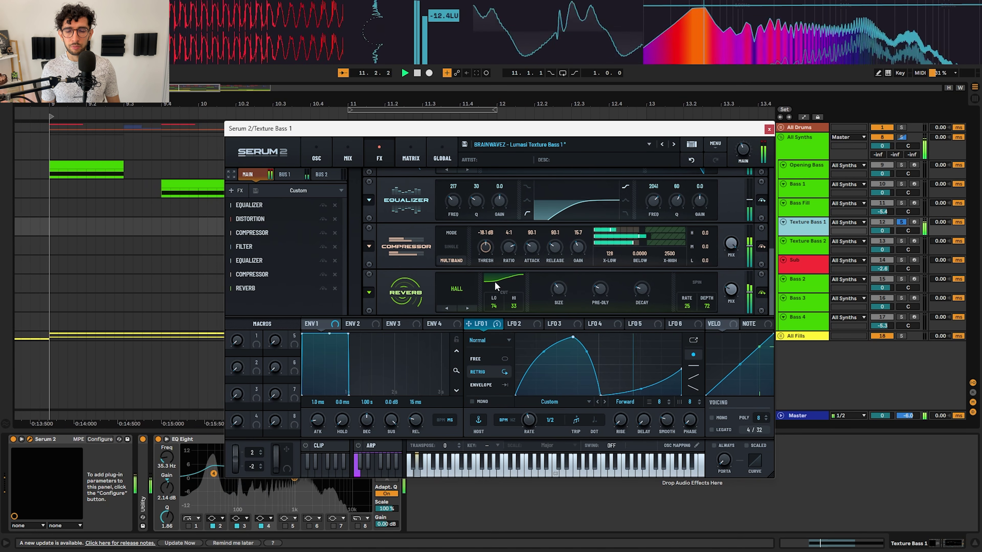
# - Review the Bus 1 effects chain and compare Texture Bass 1's sound with filter 1 off and on
pyautogui.click(285, 174)
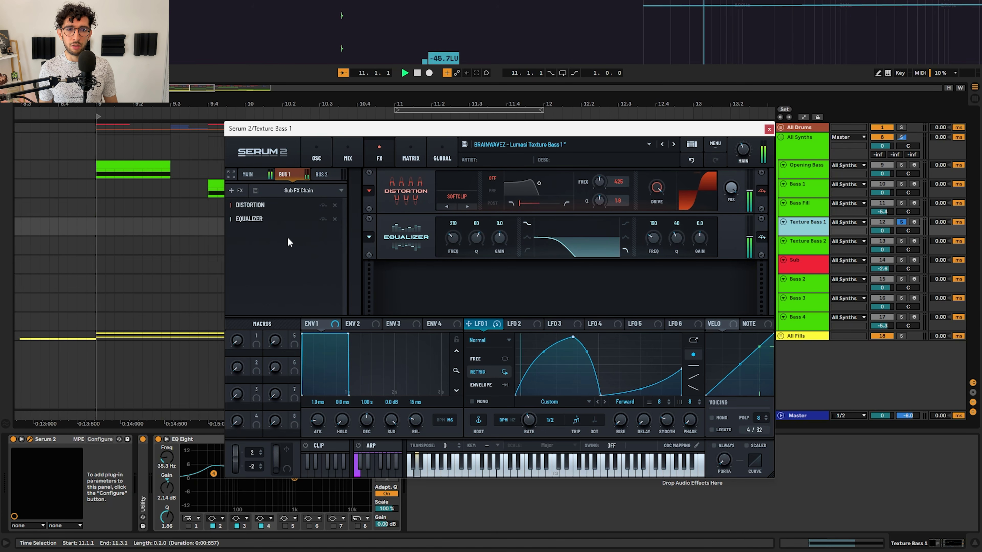
pyautogui.click(320, 158)
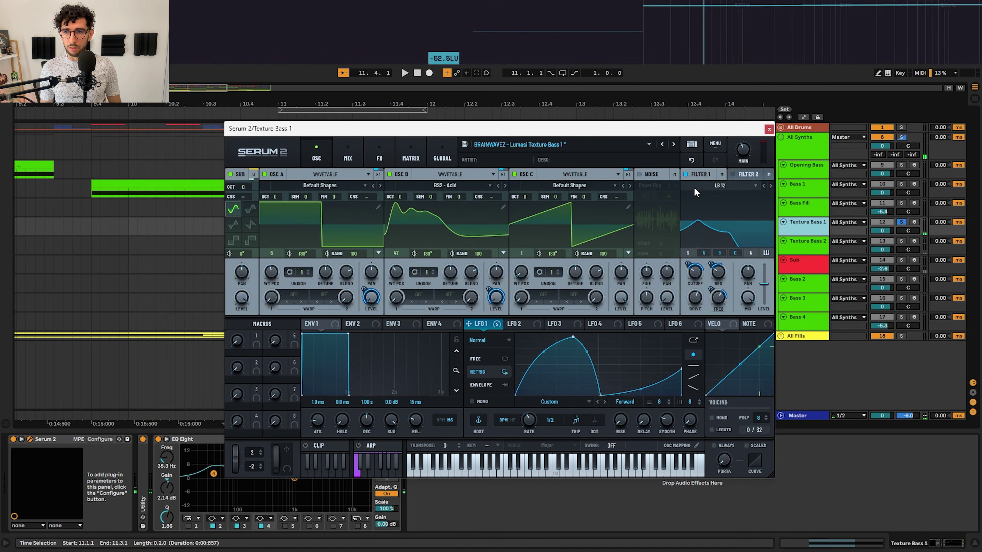
pyautogui.press('space')
pyautogui.click(681, 175)
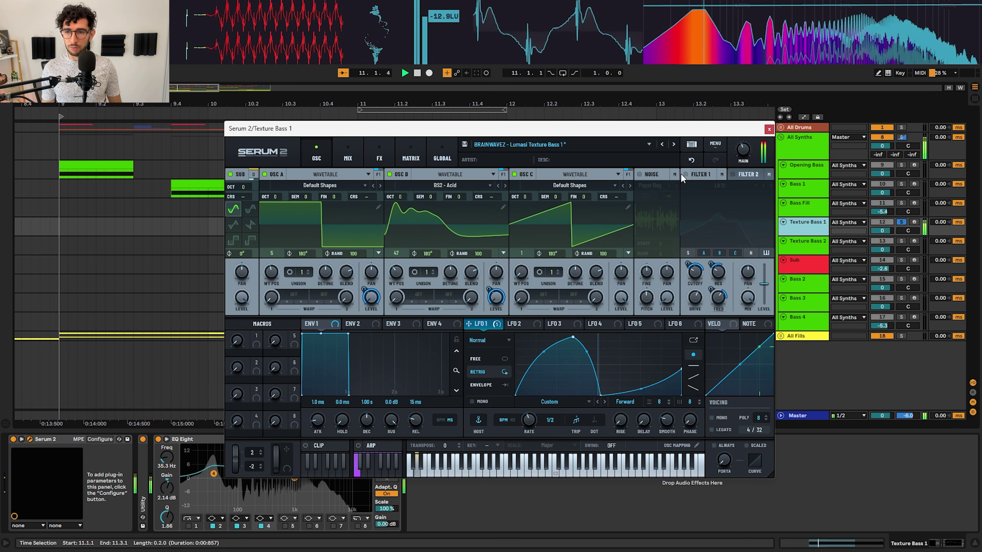
pyautogui.click(685, 174)
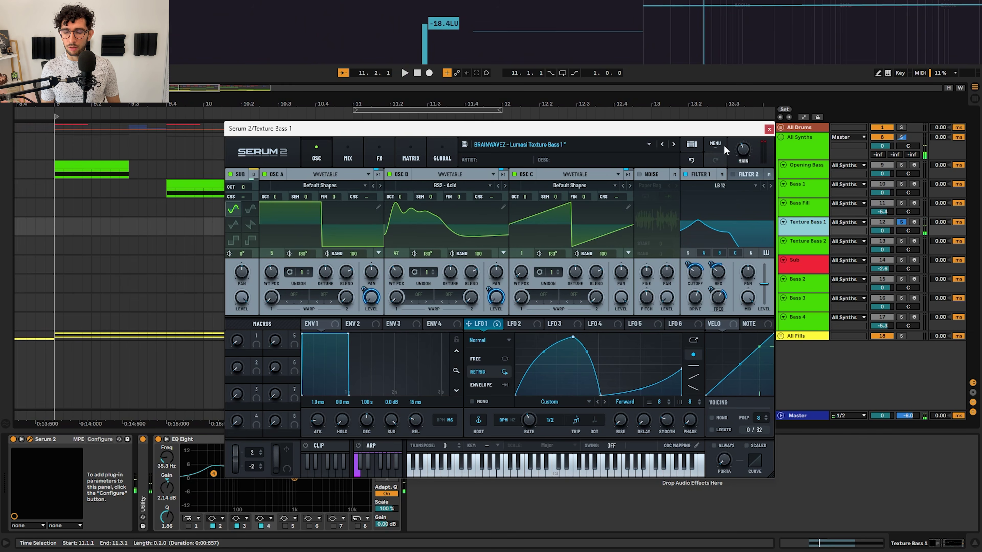
# - Close the Texture Bass 1 patch and audition the Sub clip layered under the Texture Bass 2 clip
pyautogui.click(769, 129)
pyautogui.moveTo(204, 461); pyautogui.dragTo(267, 488)
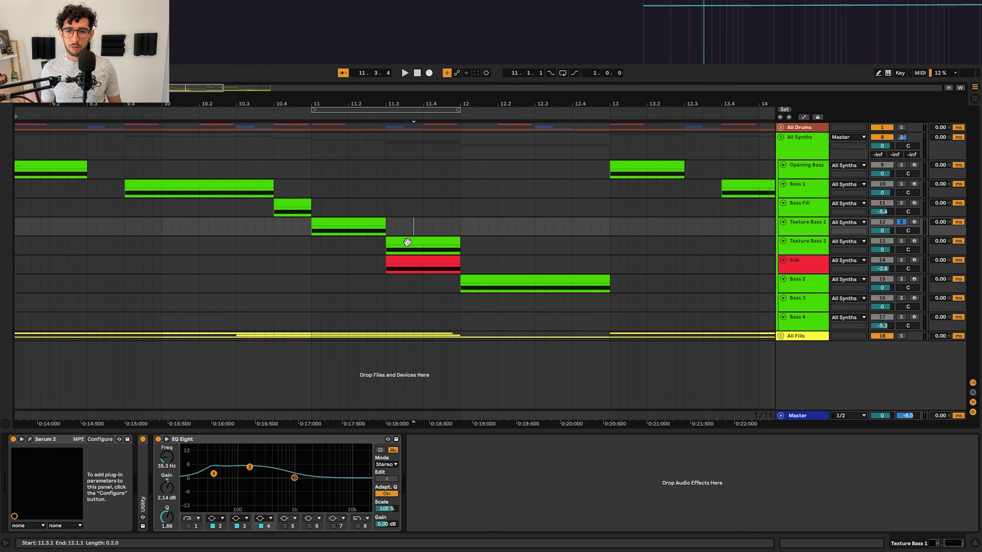
pyautogui.click(409, 238)
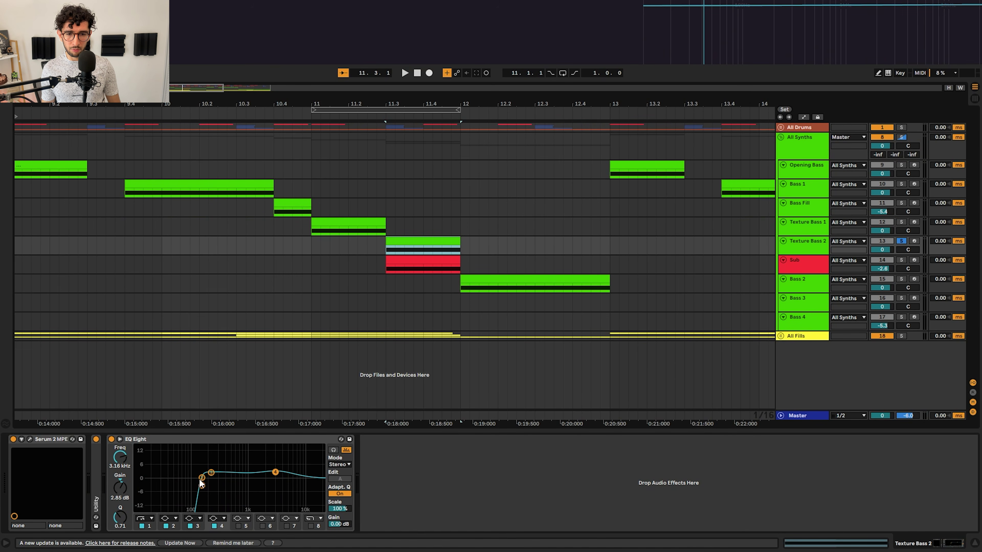
pyautogui.click(388, 260)
pyautogui.press('space')
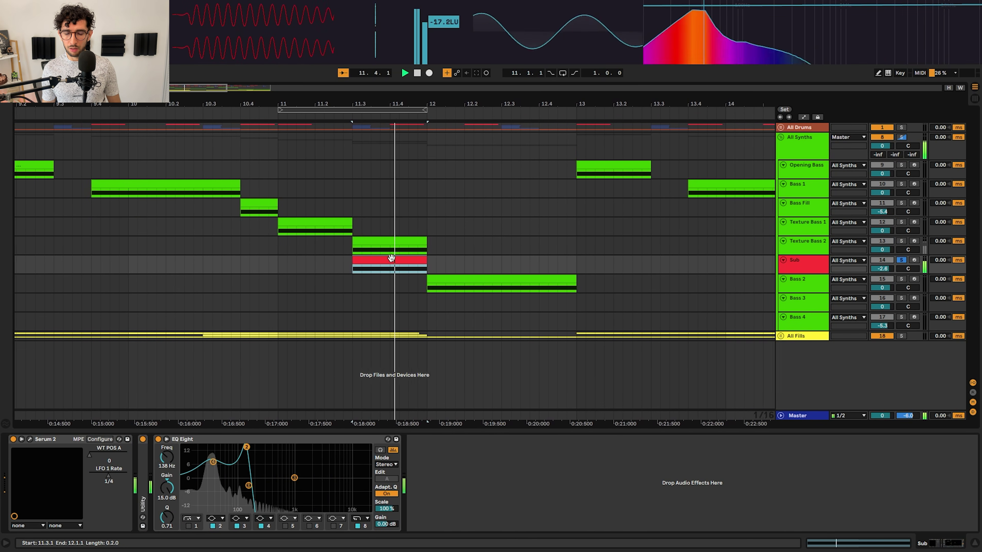
pyautogui.click(377, 242)
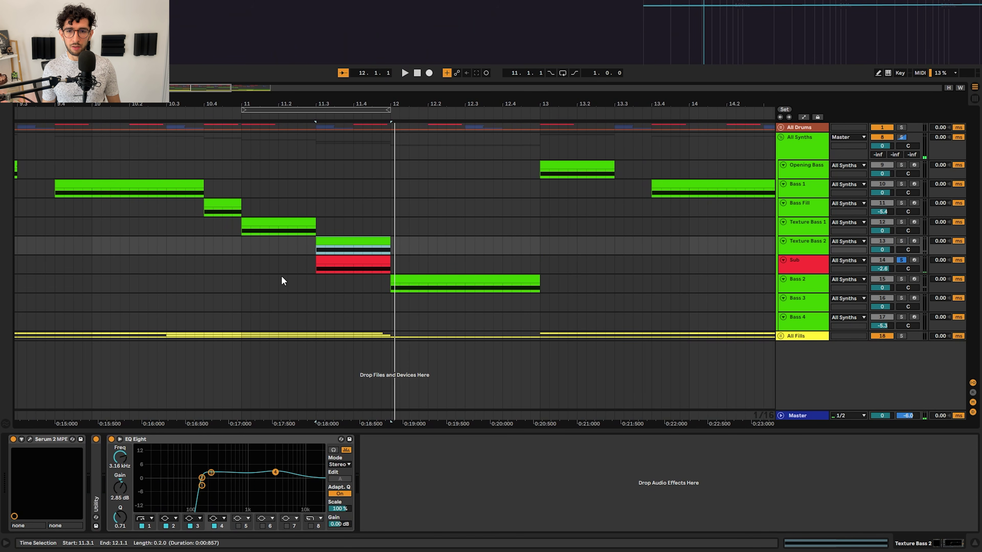
# - Open the Texture Bass 2 track's Serum 2 patch and bypass its equalizer, reverb and compressor effects
pyautogui.click(29, 441)
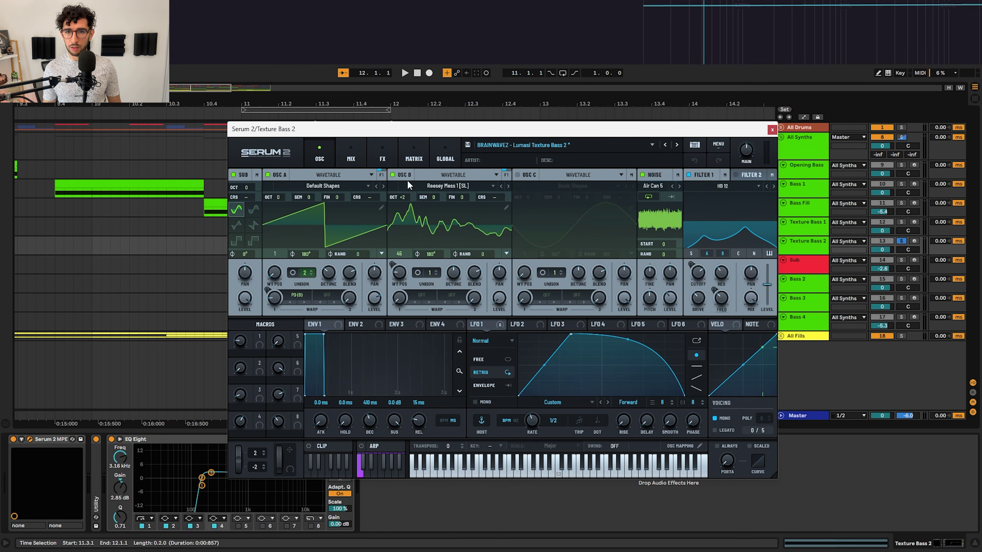
pyautogui.click(351, 155)
pyautogui.click(382, 155)
pyautogui.click(325, 261)
pyautogui.click(326, 248)
pyautogui.click(326, 234)
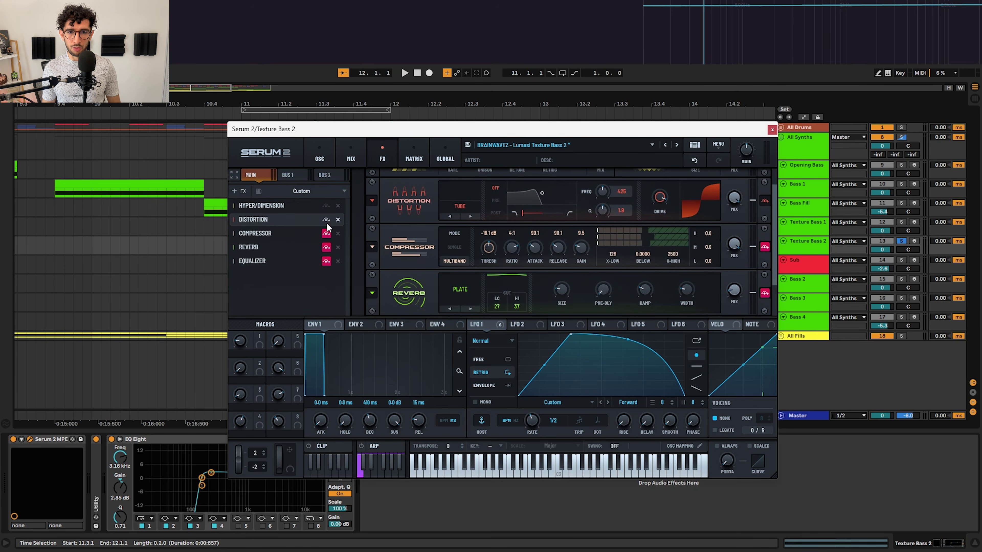
# - Inspect oscillator A's LFO 1 warp modulation, turn on oscillator B with the Reesey Mess 1 [SL] wavetable, and audition both
pyautogui.click(319, 155)
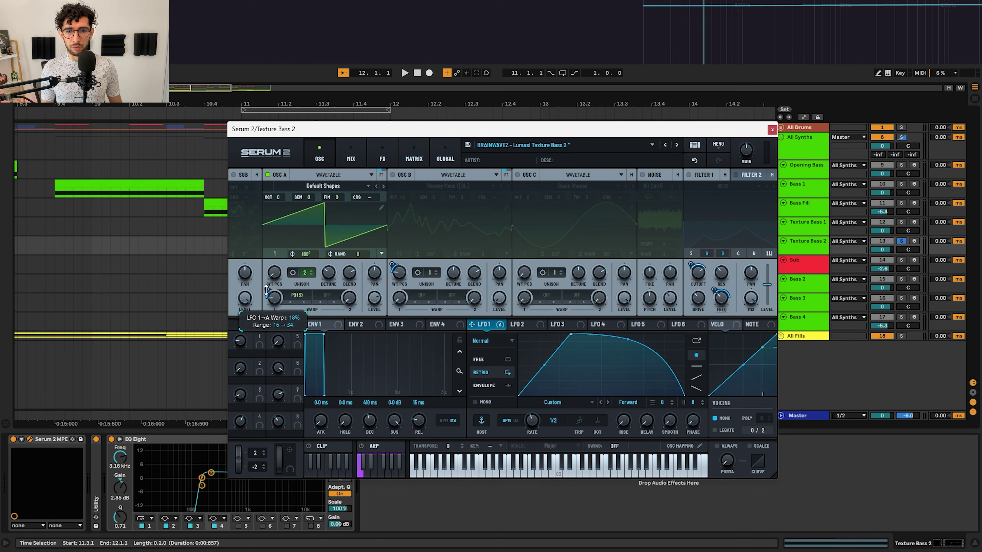
pyautogui.click(404, 176)
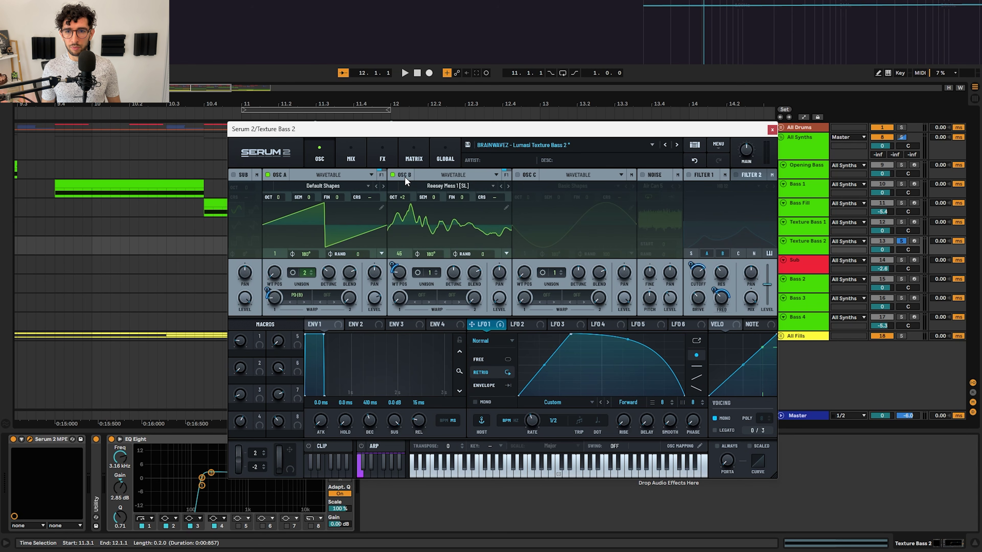
pyautogui.press('space')
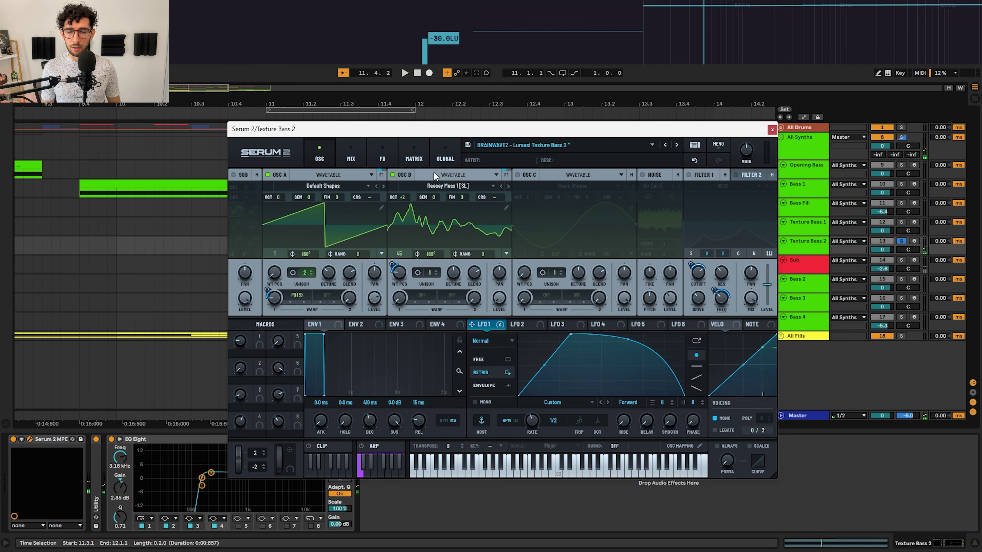
pyautogui.click(435, 186)
pyautogui.click(435, 187)
pyautogui.click(435, 187)
pyautogui.click(439, 188)
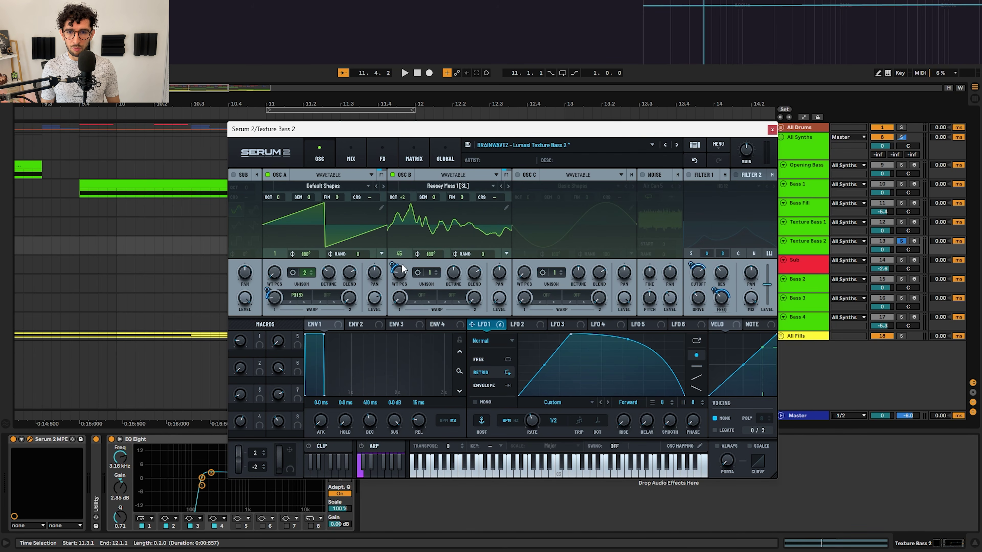
pyautogui.press('space')
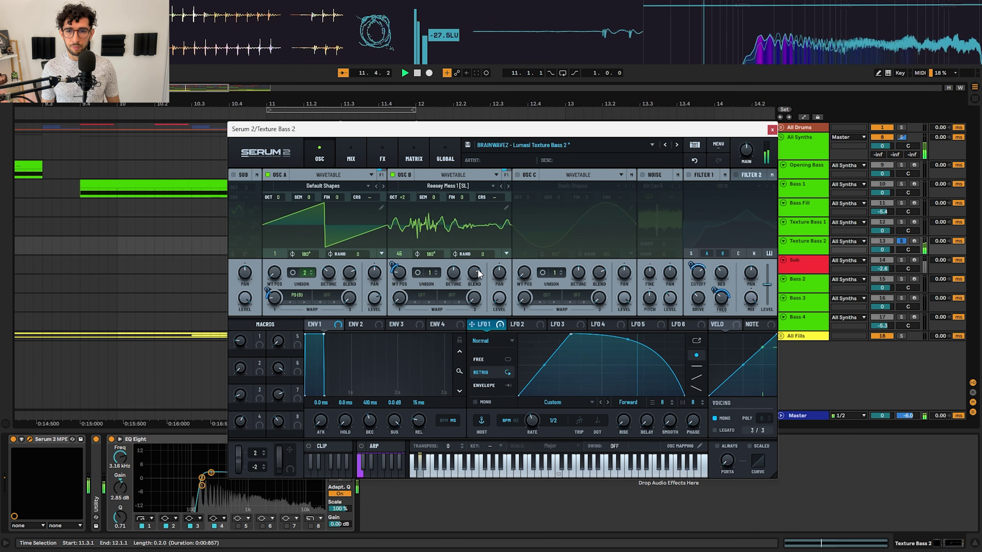
# - Turn on the sub oscillator and the Air Can 5 noise layer in Texture Bass 2 and play the clip
pyautogui.click(233, 175)
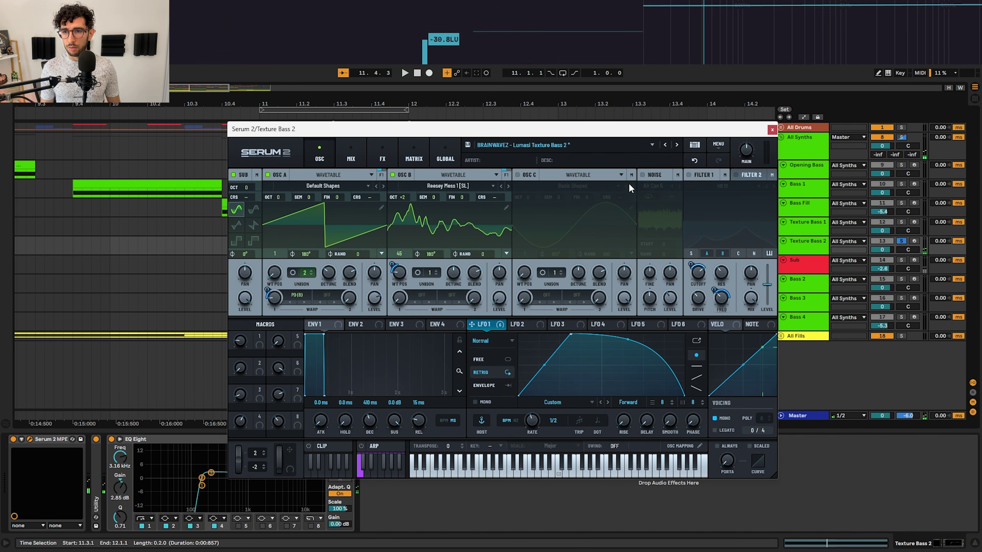
pyautogui.click(643, 175)
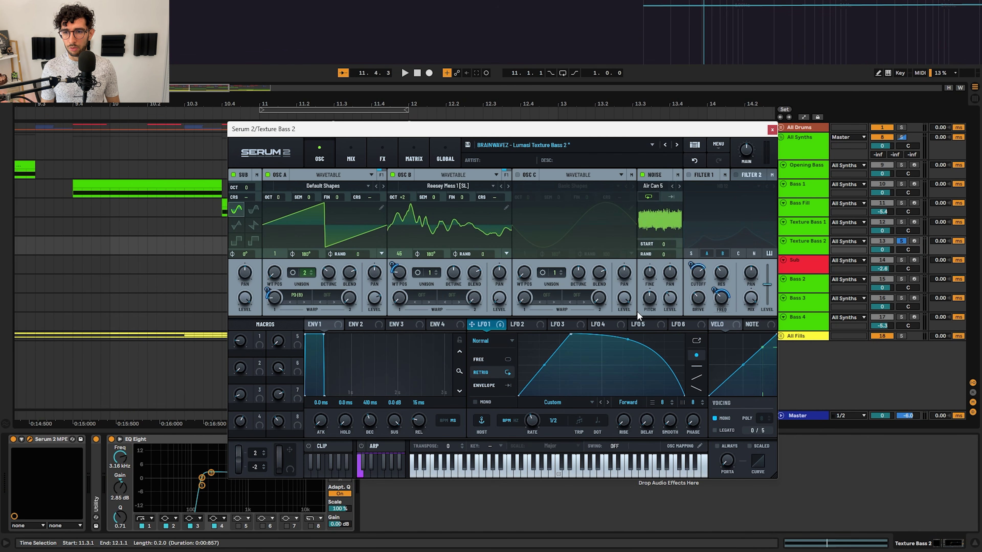
pyautogui.press('space')
# - Turn on Texture Bass 2's filter 1, audition the result and inspect its cutoff, resonance and frequency modulation
pyautogui.click(688, 175)
pyautogui.press('space')
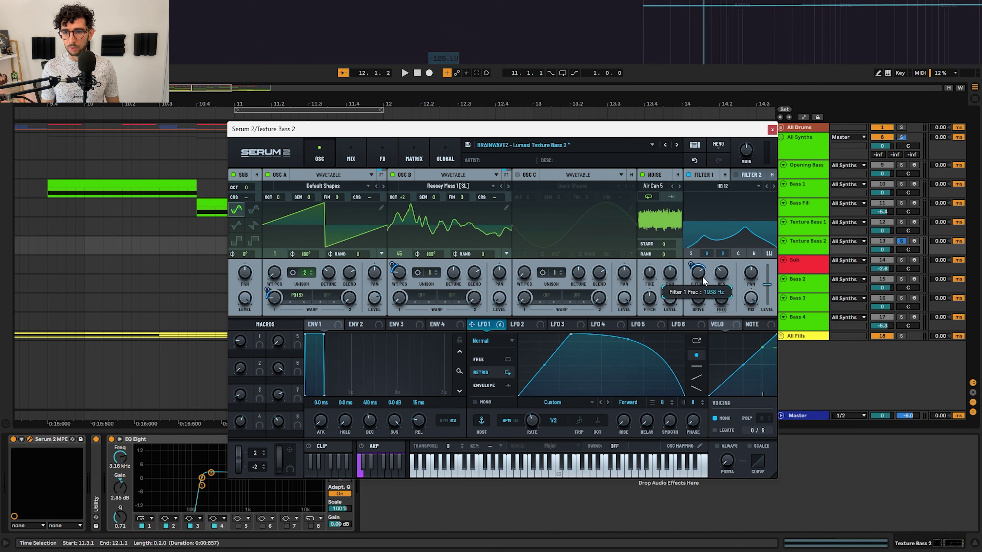
pyautogui.press('space')
pyautogui.press('space')
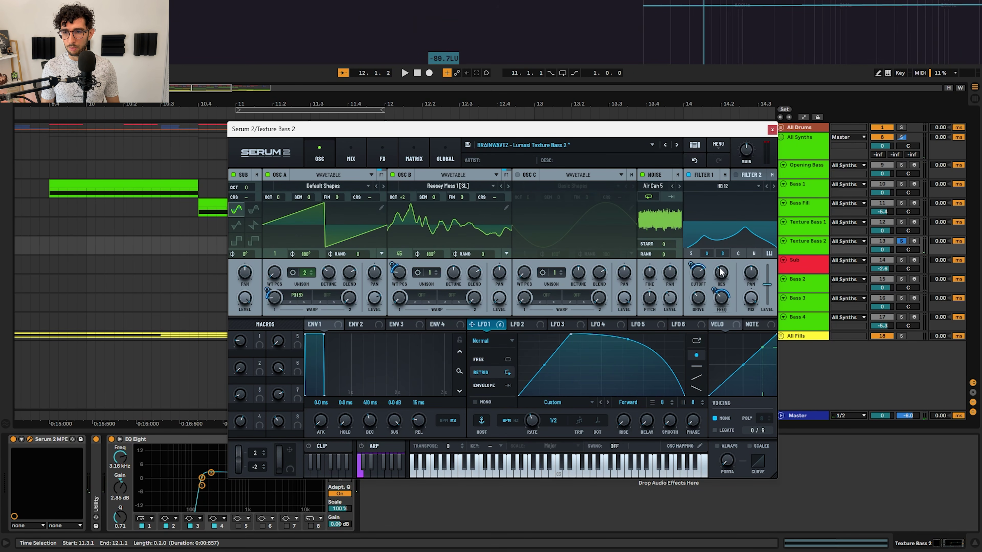
pyautogui.moveTo(720, 303)
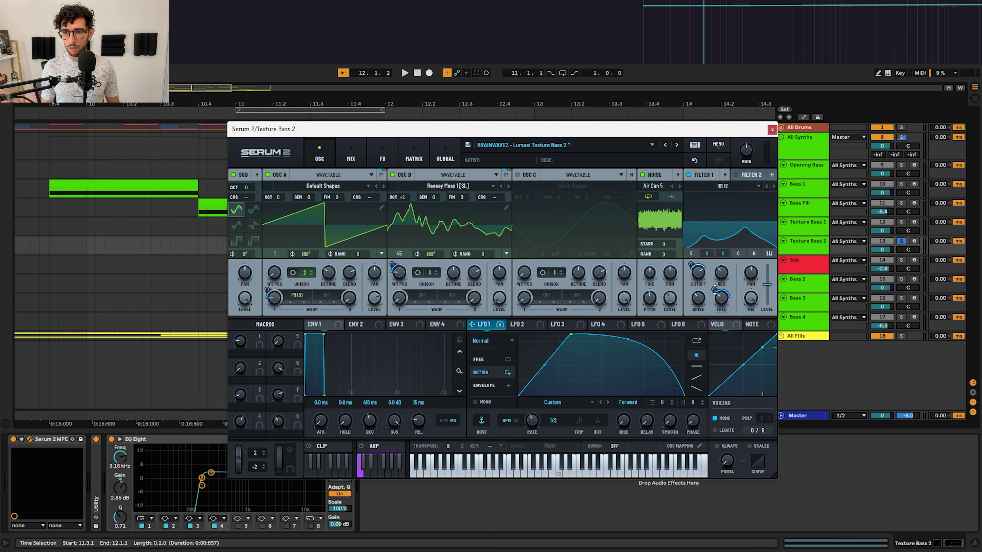
# - Audition Texture Bass 2 while turning its hyper/dimension, distortion, compressor, reverb and equalizer effects back on
pyautogui.press('space')
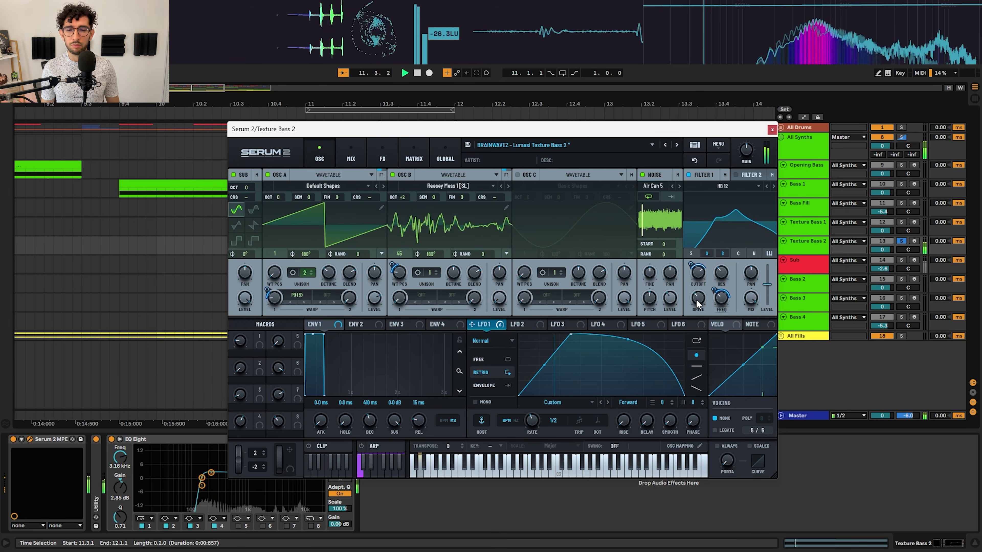
pyautogui.click(383, 155)
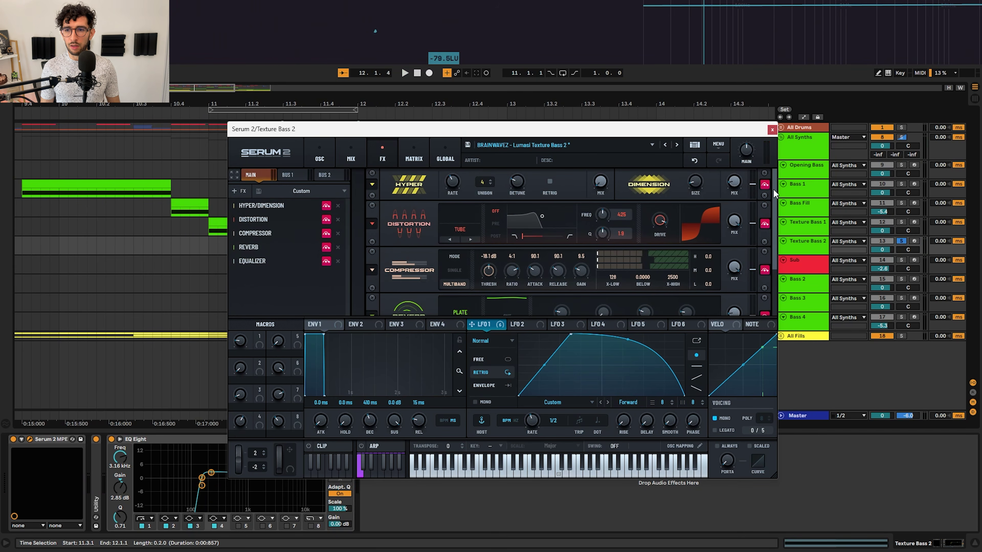
pyautogui.click(764, 223)
pyautogui.scroll(-1, 774, 237)
pyautogui.click(765, 264)
pyautogui.scroll(-1, 774, 263)
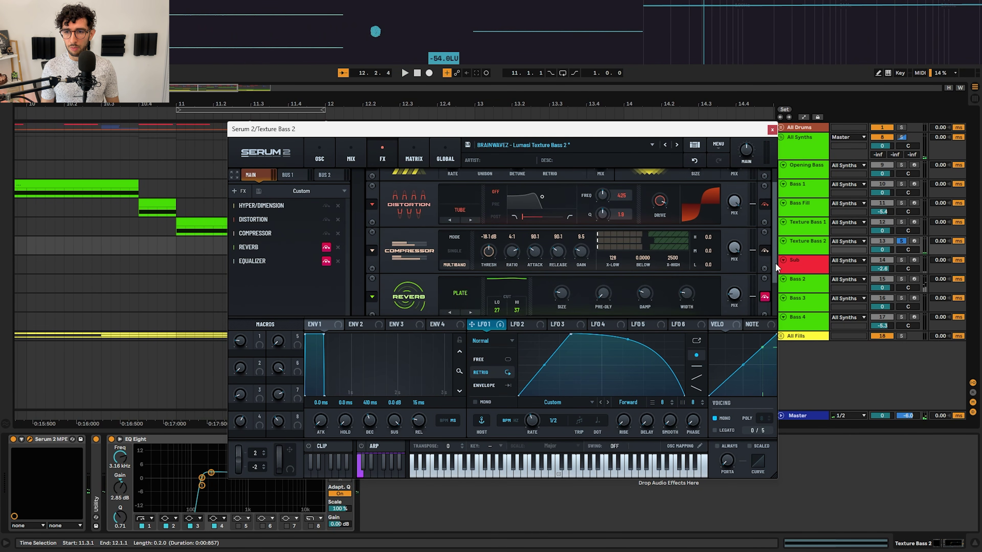
pyautogui.scroll(-1, 775, 268)
pyautogui.click(762, 246)
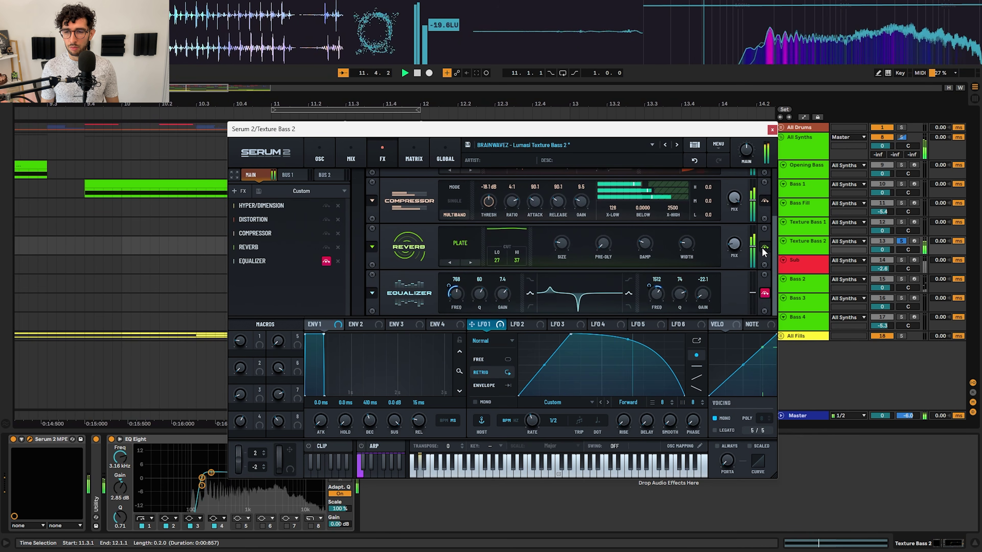
pyautogui.press('space')
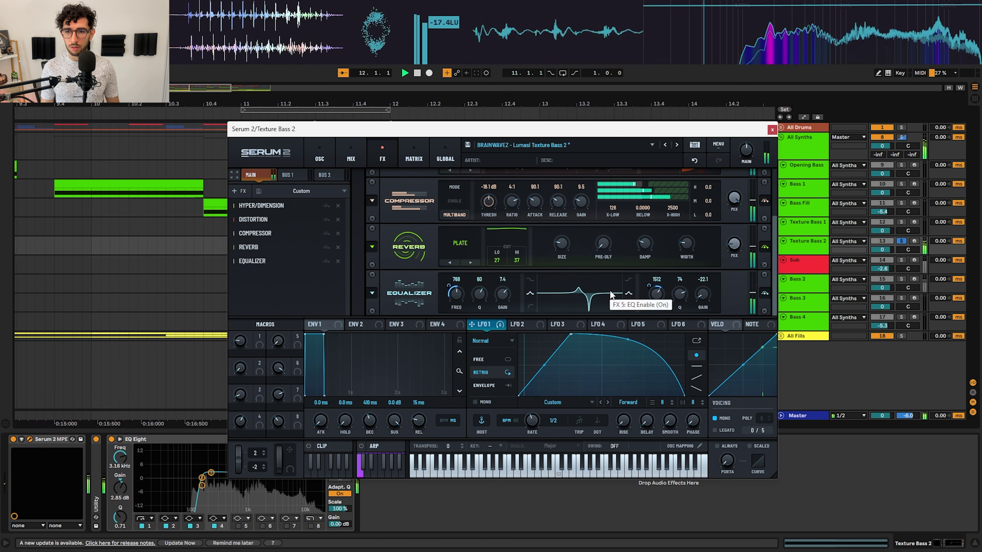
# - Close the Texture Bass 2 patch, unsolo its track, and open the Sub track's Serum 2 patch with that track soloed
pyautogui.hotkey('ctrl', 'alt', 'p')
pyautogui.click(336, 265)
pyautogui.press('s')
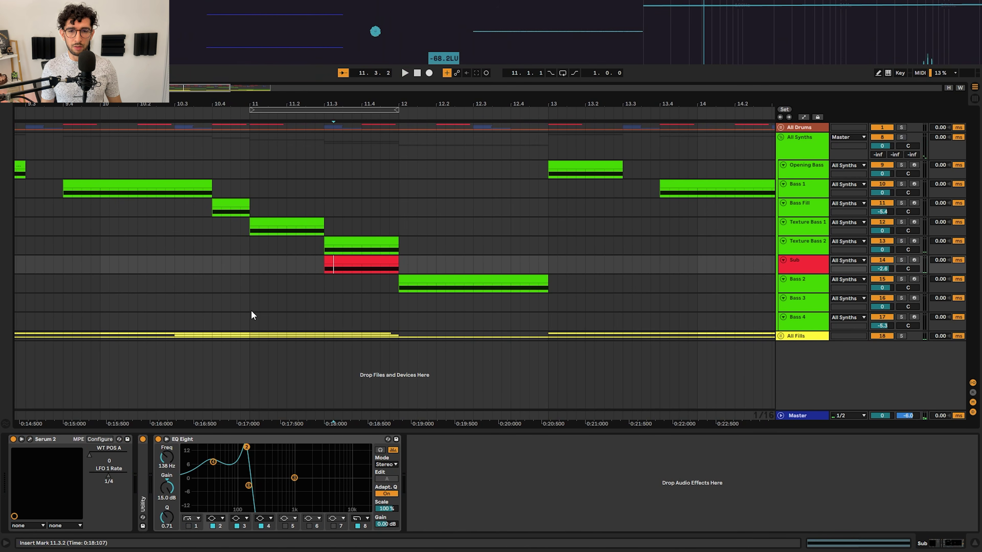
pyautogui.click(328, 259)
pyautogui.hotkey('ctrl', 'alt', 'p')
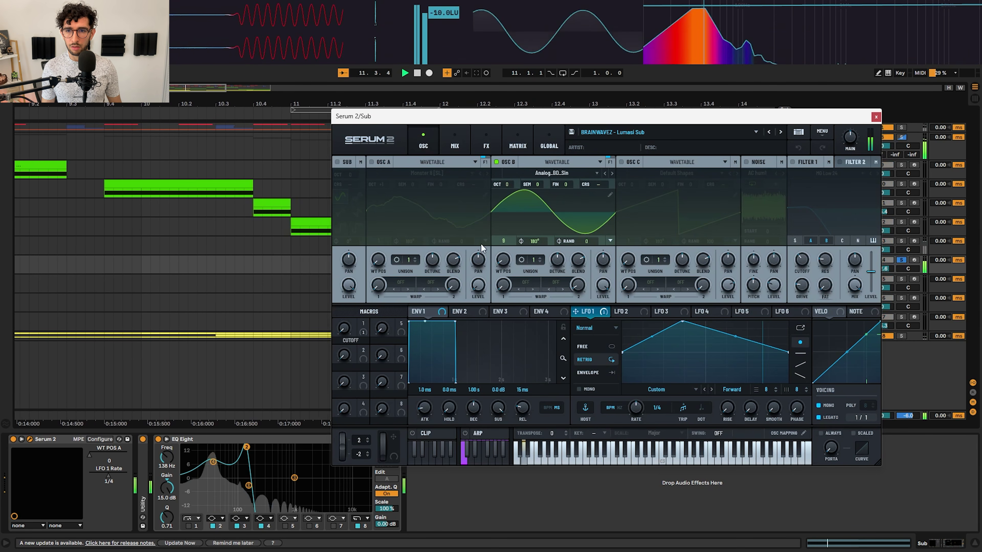
# - Inspect the Sub patch's distortion, LFO 1-modulated filter and equalizer effects, play it, and close the patch
pyautogui.click(486, 146)
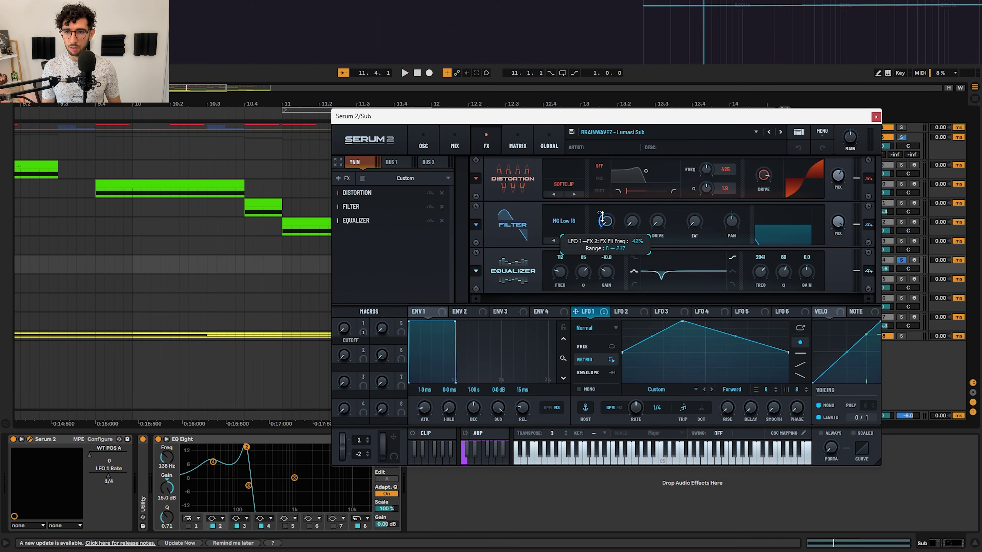
pyautogui.press('space')
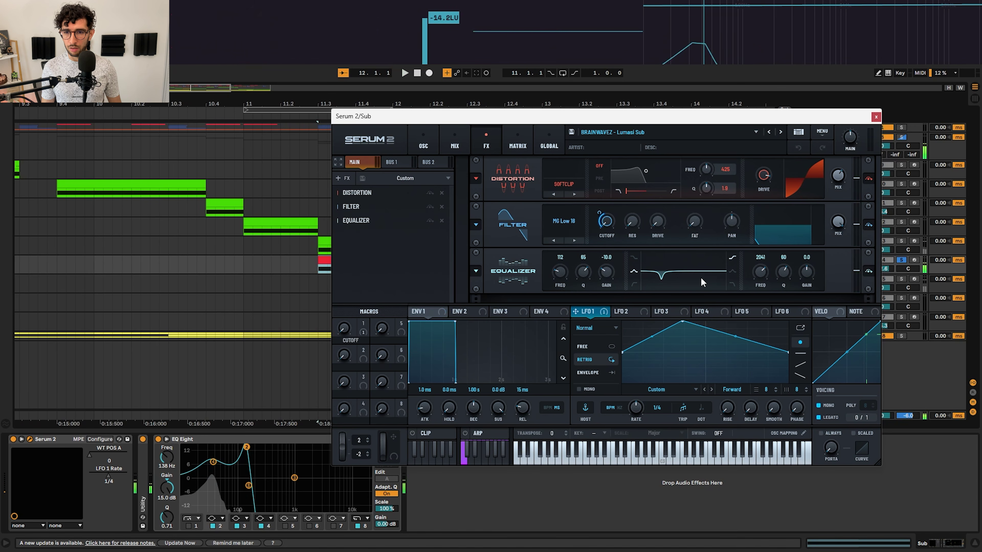
pyautogui.click(875, 117)
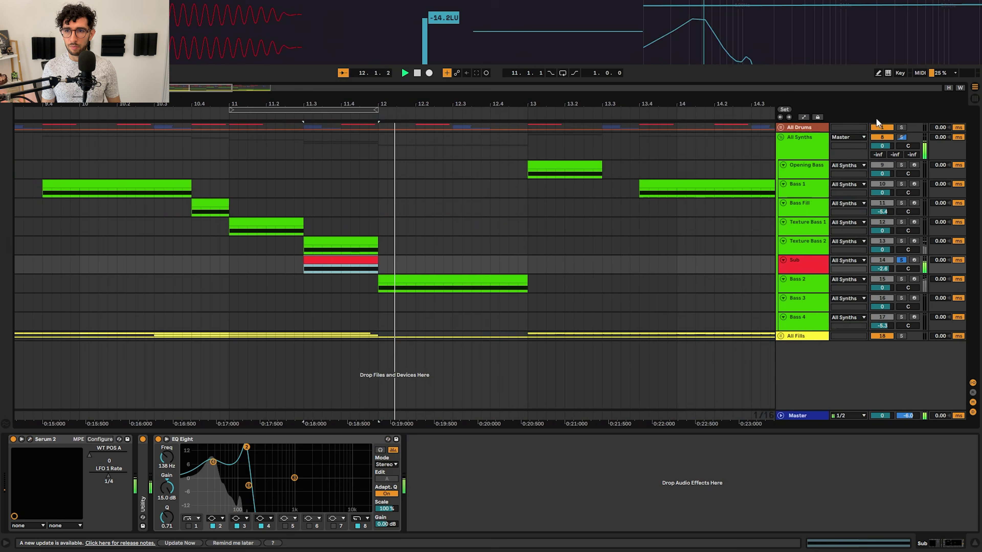
pyautogui.press('space')
# - Unsolo the Sub track, solo Bass 2 and play its clip in bar 12
pyautogui.press('-')
pyautogui.scroll(3, 430, 258)
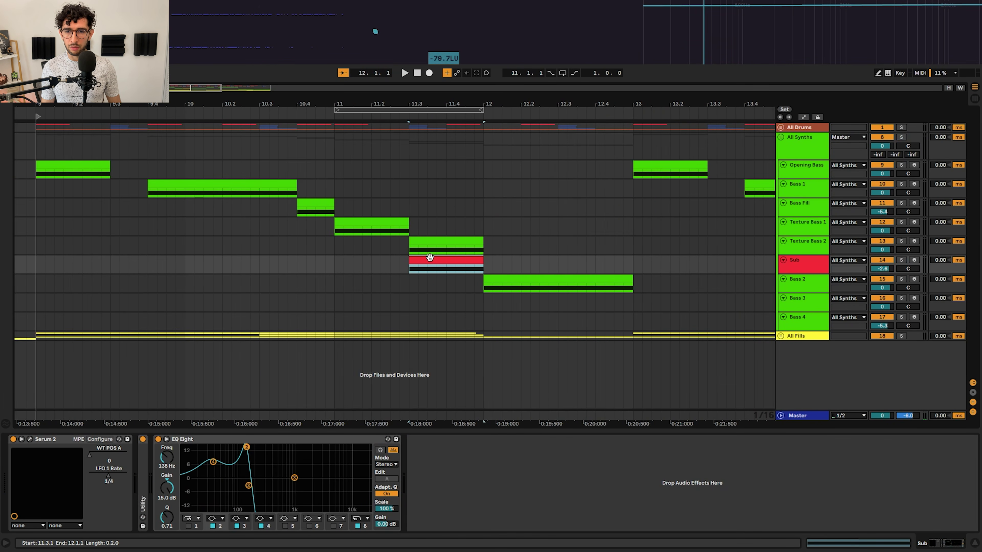
pyautogui.click(423, 252)
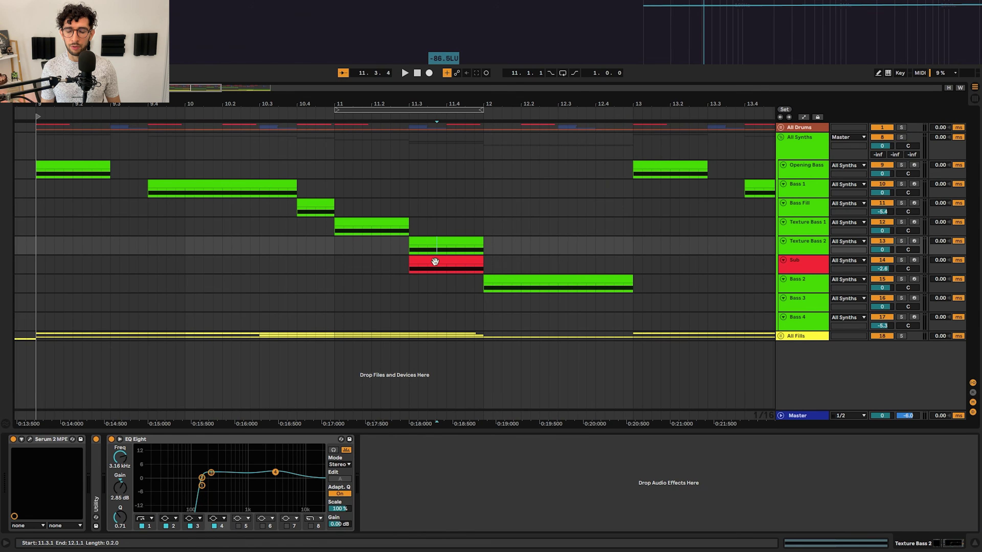
pyautogui.click(526, 276)
pyautogui.scroll(-3, 526, 276)
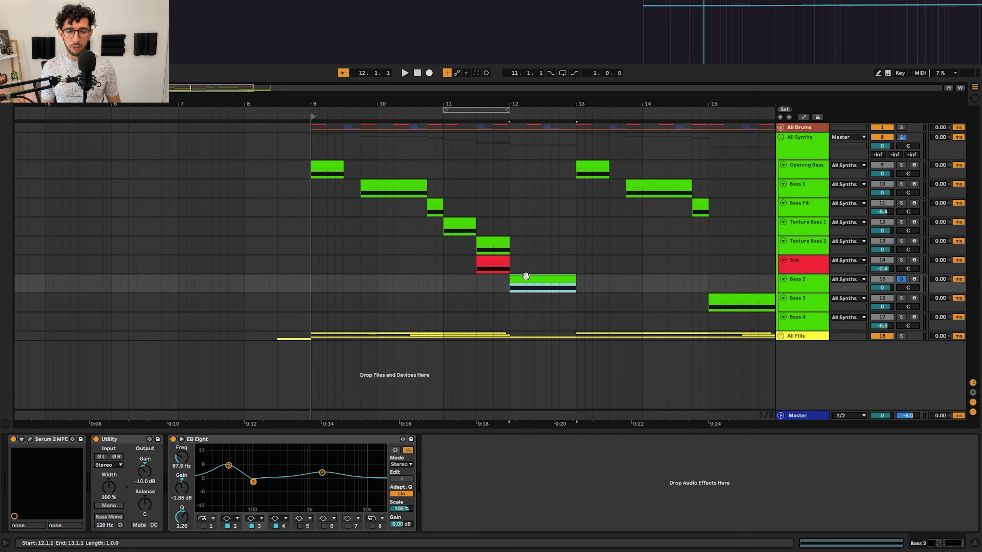
pyautogui.press('space')
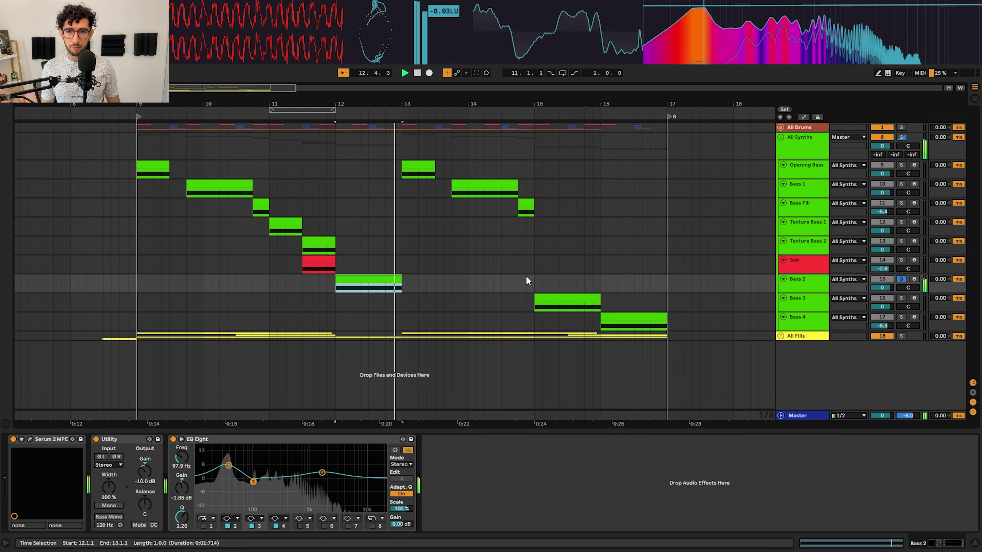
pyautogui.press('space')
# - Open Bass 2's Serum 2 patch, reduce it to oscillator A, and audition it with the LFO 2 level modulation shown
pyautogui.click(29, 439)
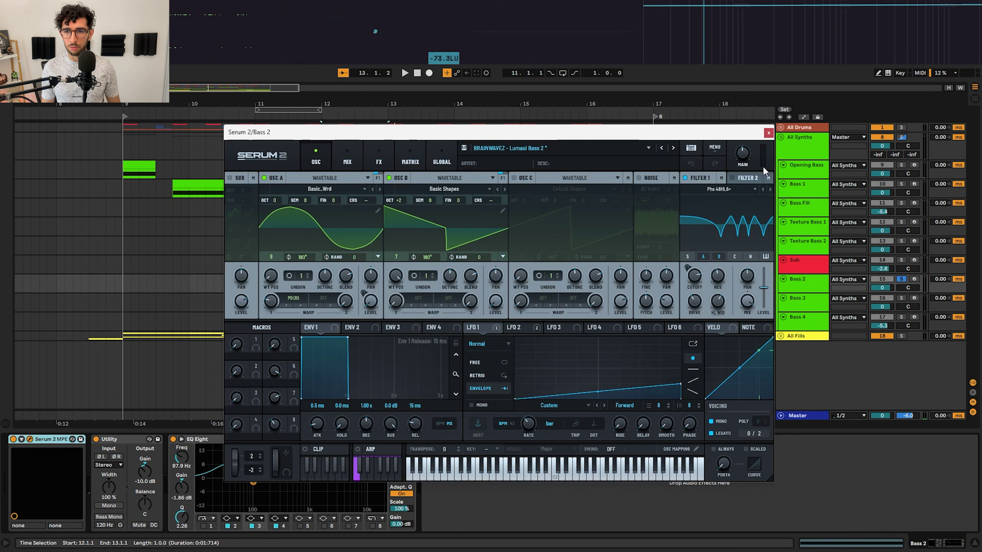
pyautogui.click(389, 178)
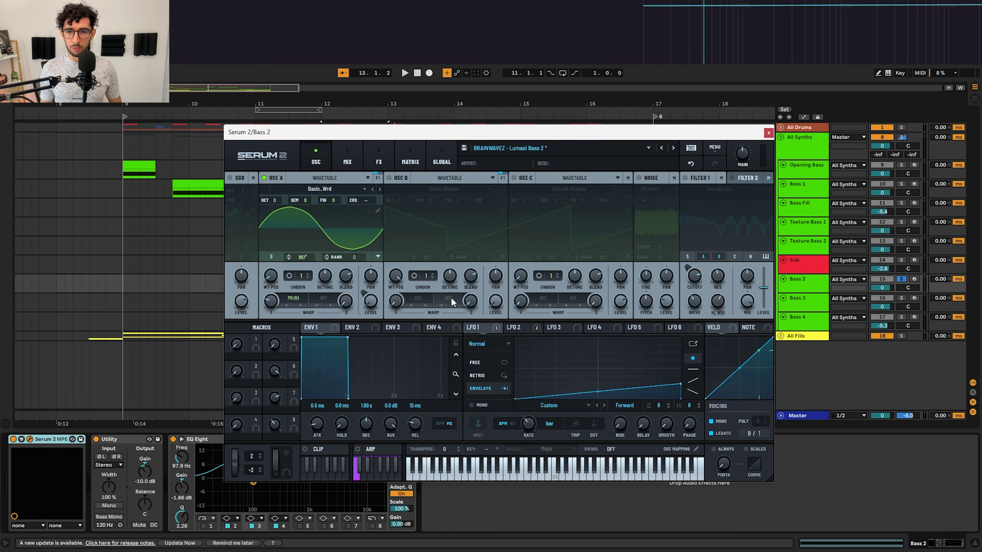
pyautogui.click(519, 327)
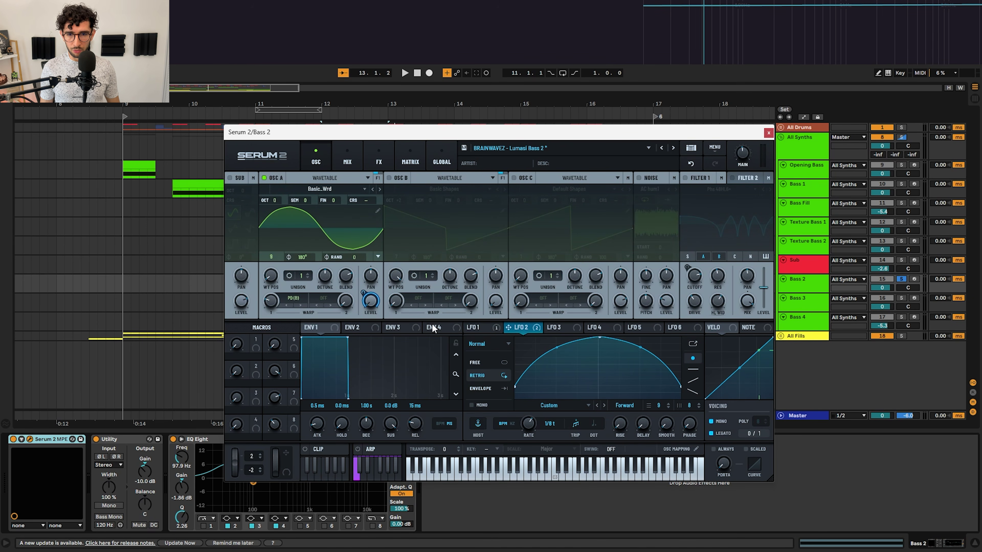
pyautogui.press('space')
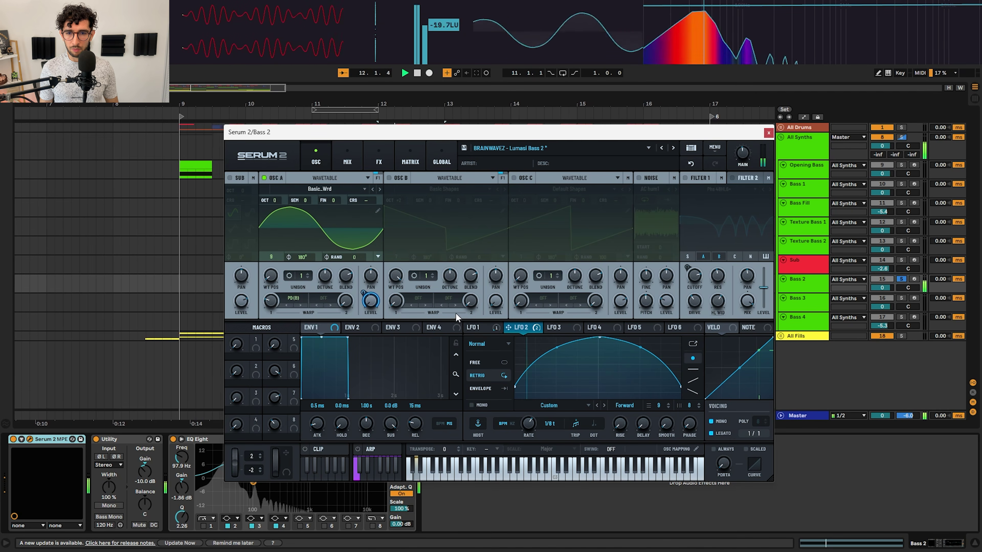
# - Turn on oscillator B with the Basic Shapes wavetable in Bass 2 and audition it with oscillator A
pyautogui.click(342, 154)
pyautogui.click(316, 156)
pyautogui.click(397, 175)
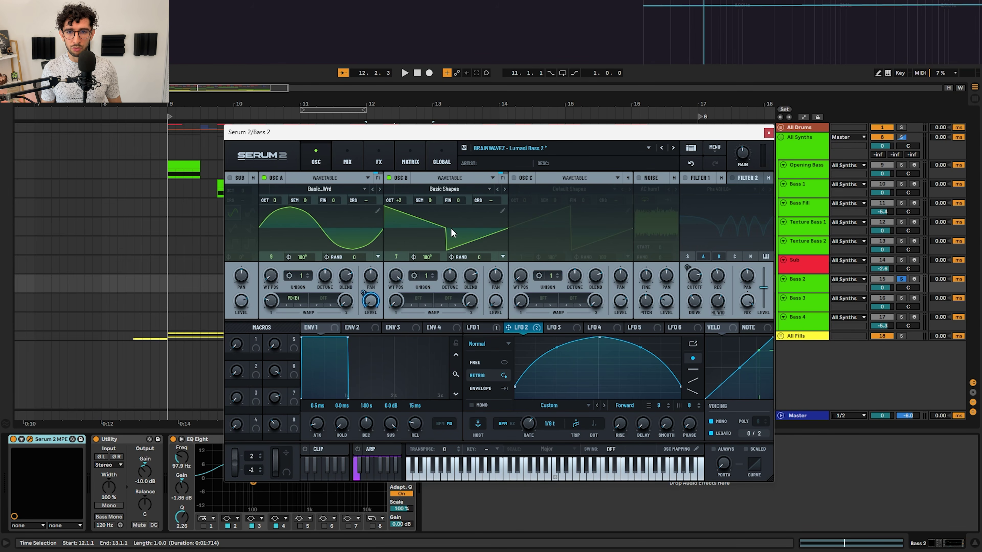
pyautogui.click(402, 70)
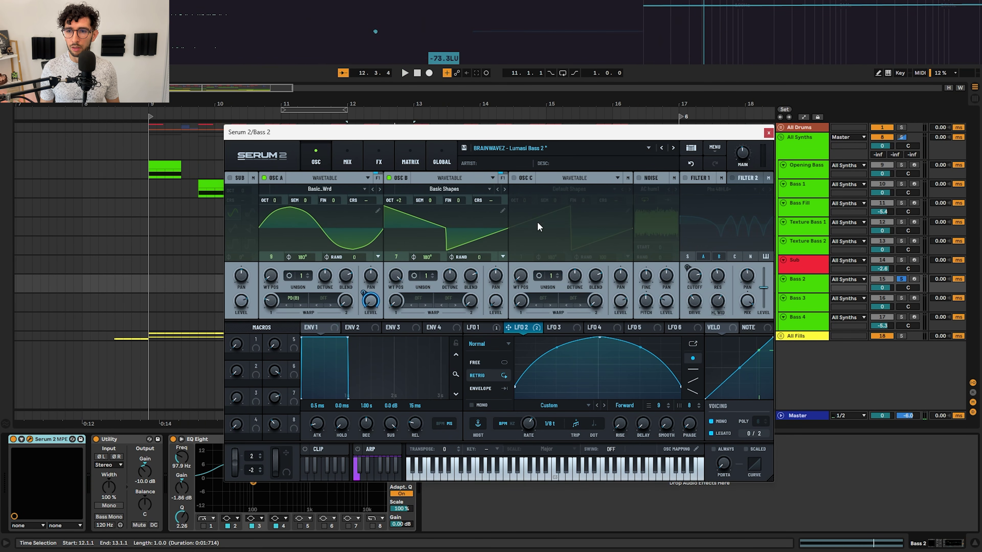
# - Turn on Bass 2's Phs 48HL6+ filter 1, inspect its type and LFO 1 cutoff modulation, and audition it
pyautogui.click(685, 178)
pyautogui.click(704, 189)
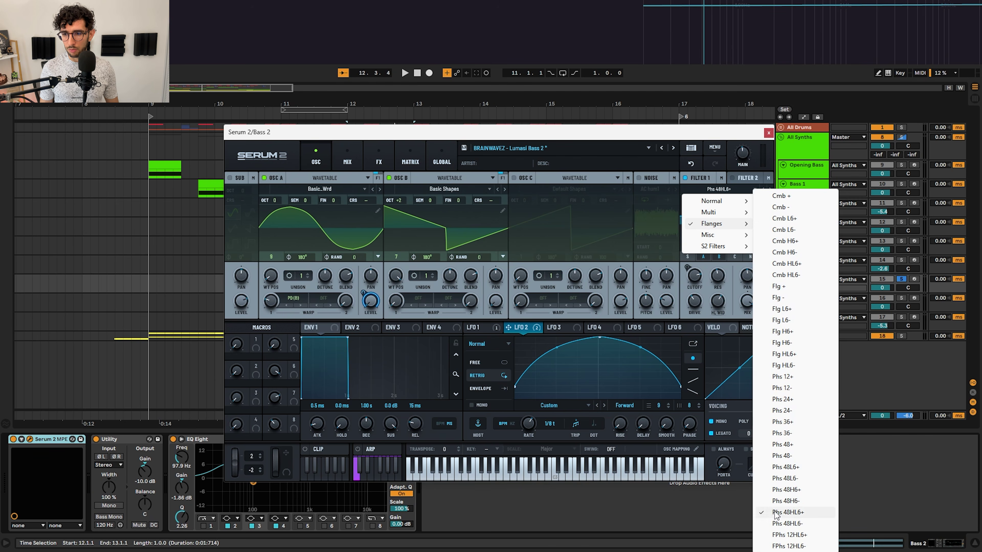
pyautogui.click(500, 330)
pyautogui.click(492, 332)
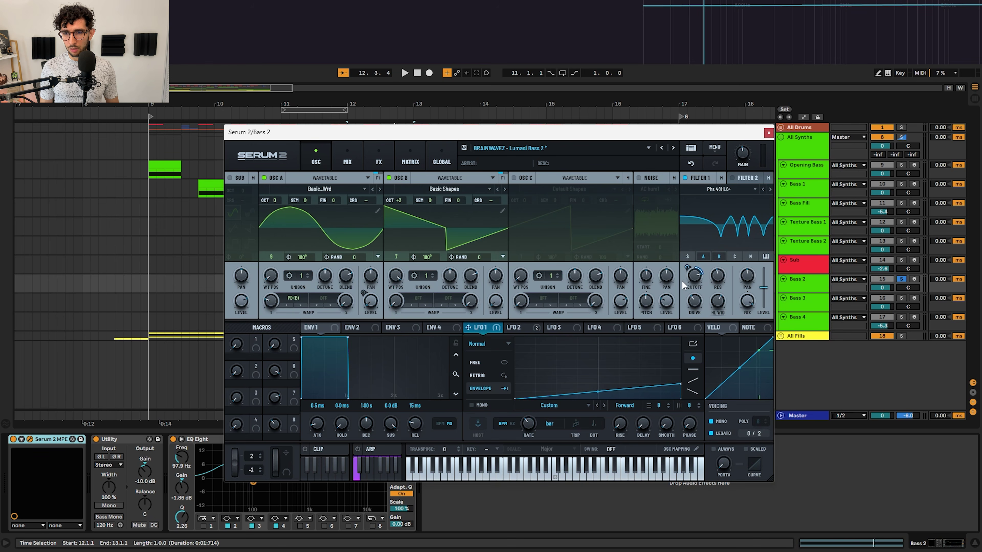
pyautogui.moveTo(688, 271)
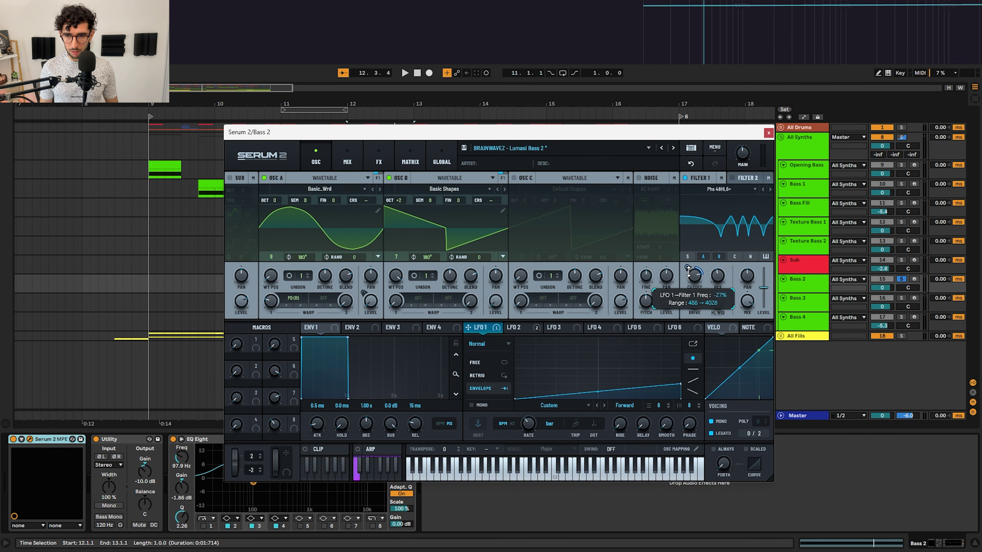
pyautogui.press('space')
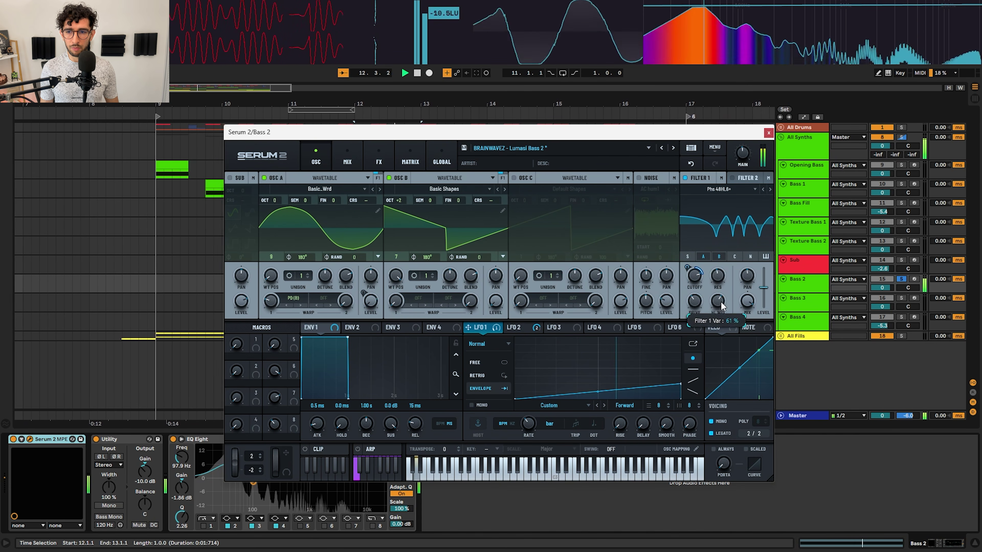
pyautogui.press('space')
# - Turn on Bass 2's Tube distortion and multiband compressor effects and audition each
pyautogui.click(378, 162)
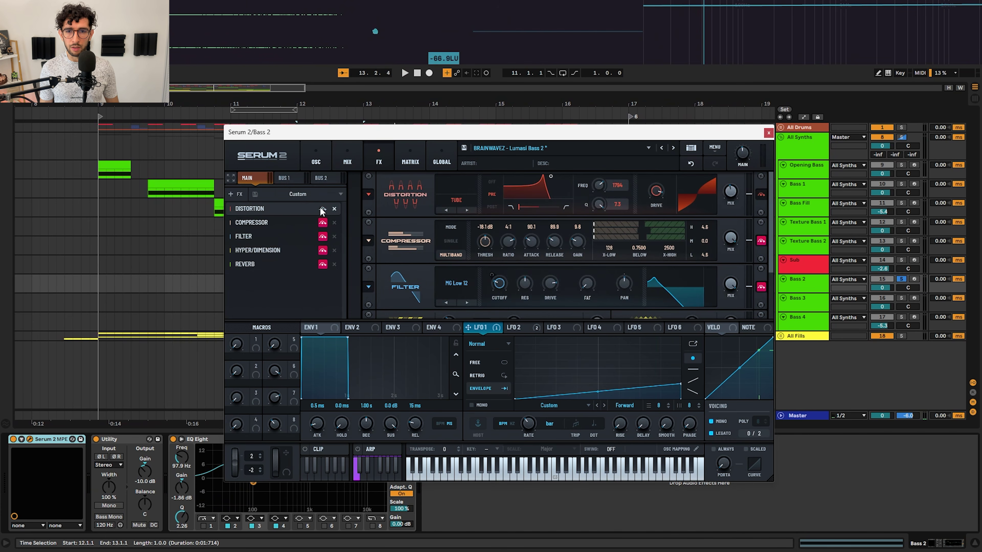
pyautogui.press('space')
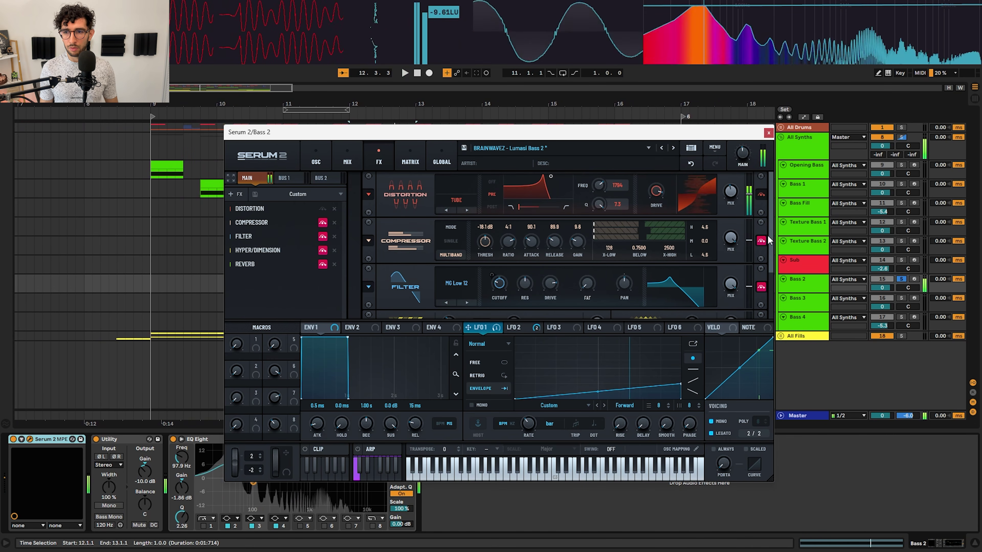
pyautogui.scroll(-1, 760, 232)
pyautogui.click(760, 233)
pyautogui.press('space')
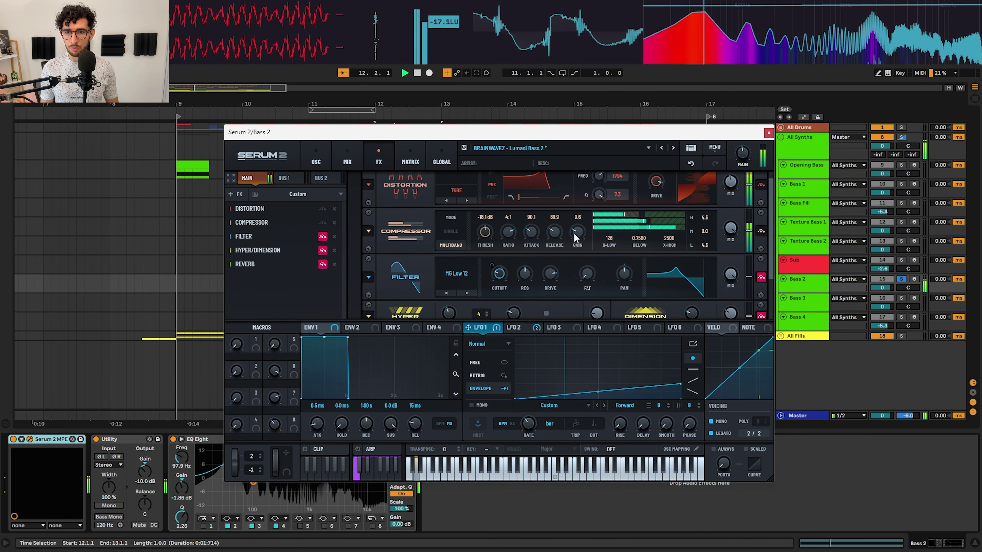
# - Turn on Bass 2's MG Low 12 filter effect and audition its LFO 2 cutoff modulation and drive
pyautogui.click(761, 277)
pyautogui.scroll(-3, 762, 278)
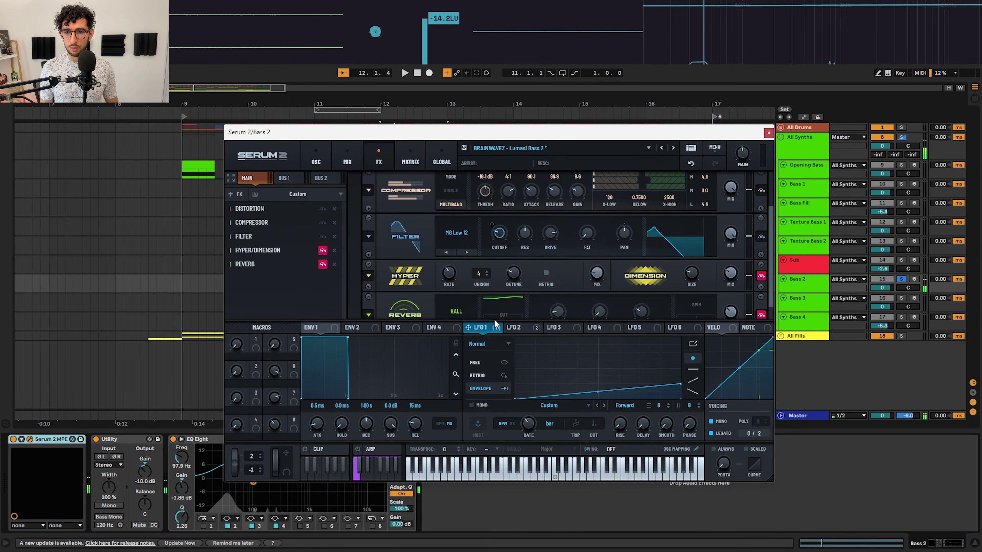
pyautogui.click(517, 327)
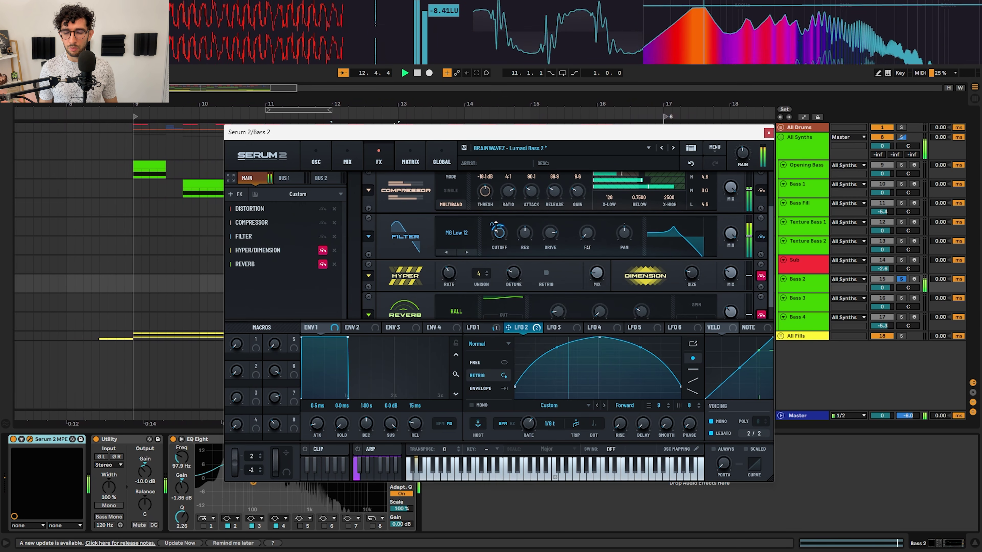
pyautogui.press('space')
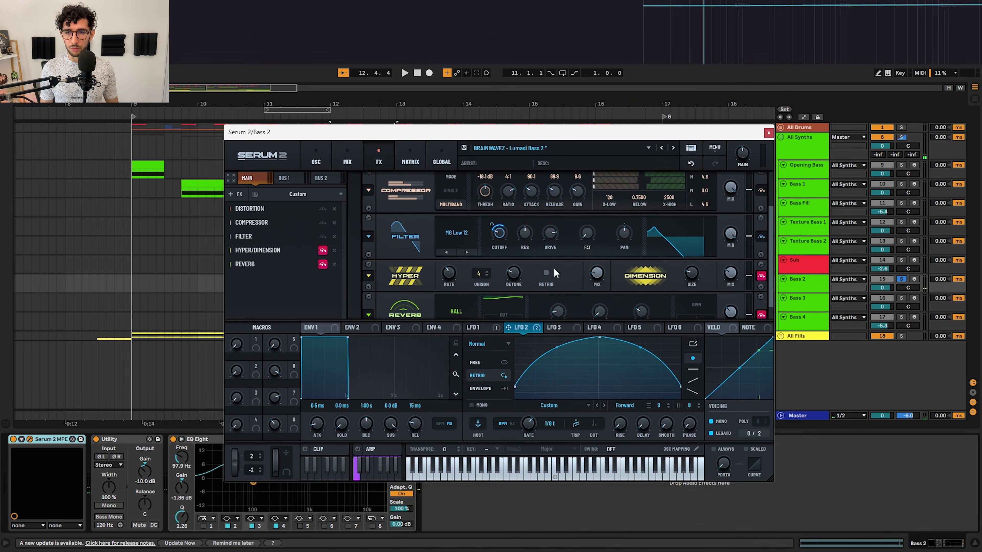
pyautogui.press('space')
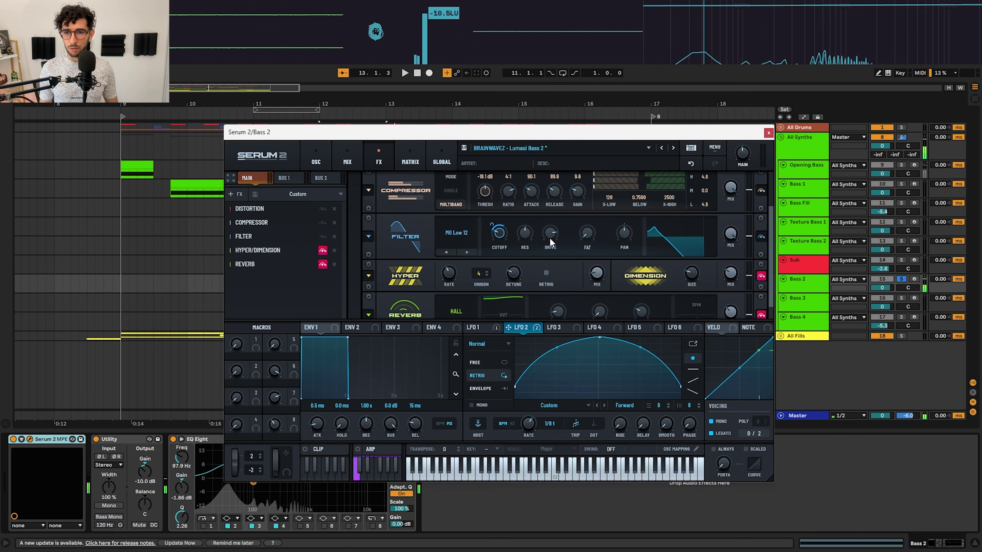
pyautogui.press('space')
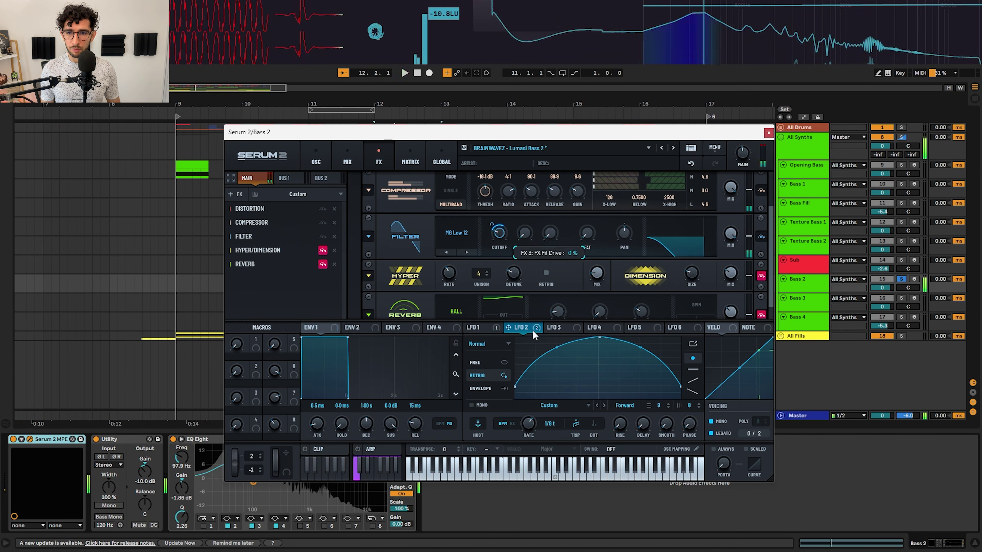
# - Turn on Bass 2's hyper/dimension and Hall reverb effects, audition the full patch, and close it
pyautogui.scroll(-1, 651, 235)
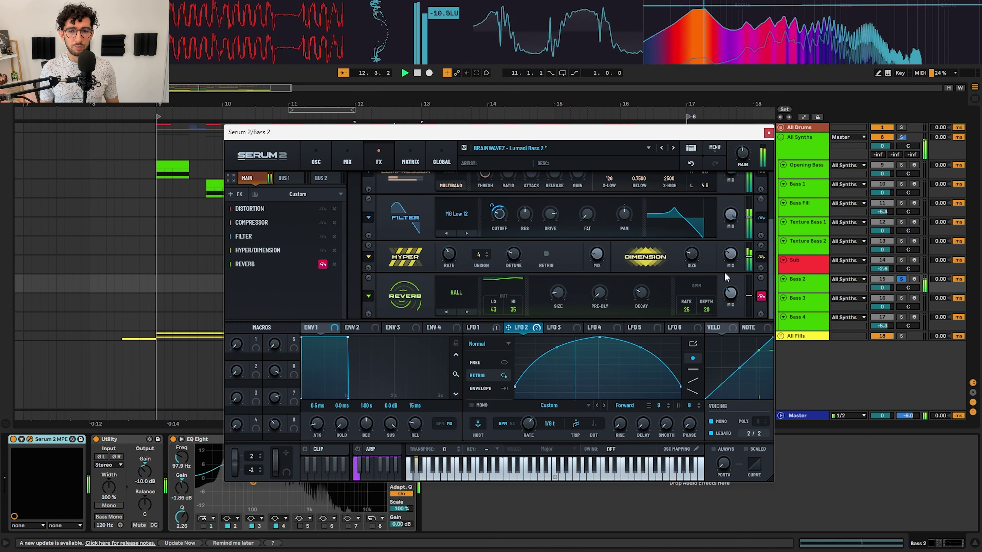
pyautogui.click(761, 298)
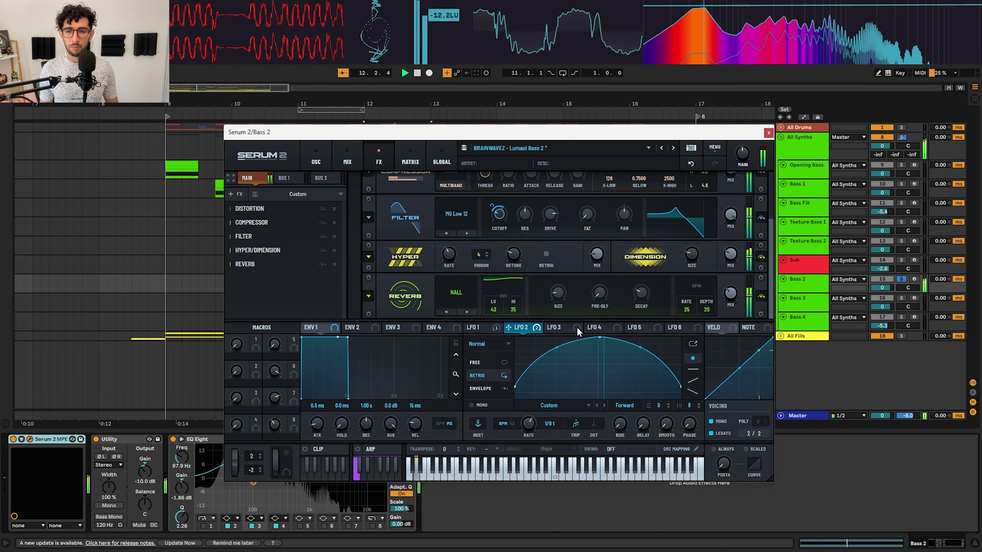
pyautogui.press('space')
pyautogui.hotkey('ctrl', 'alt', 'p')
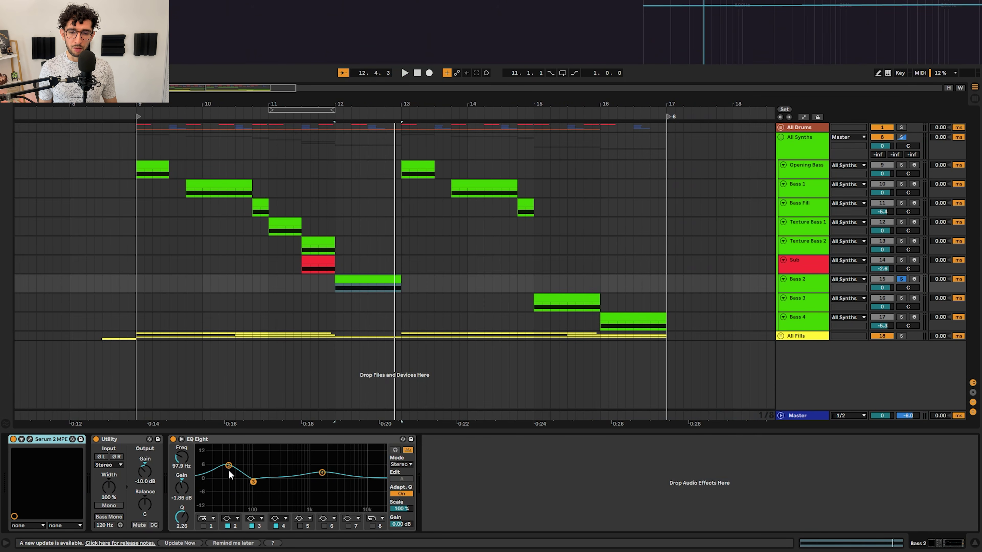
# - Select the Bass 3 clip in bar 15, audition it in the mix and solo the Bass 3 track
pyautogui.press('space')
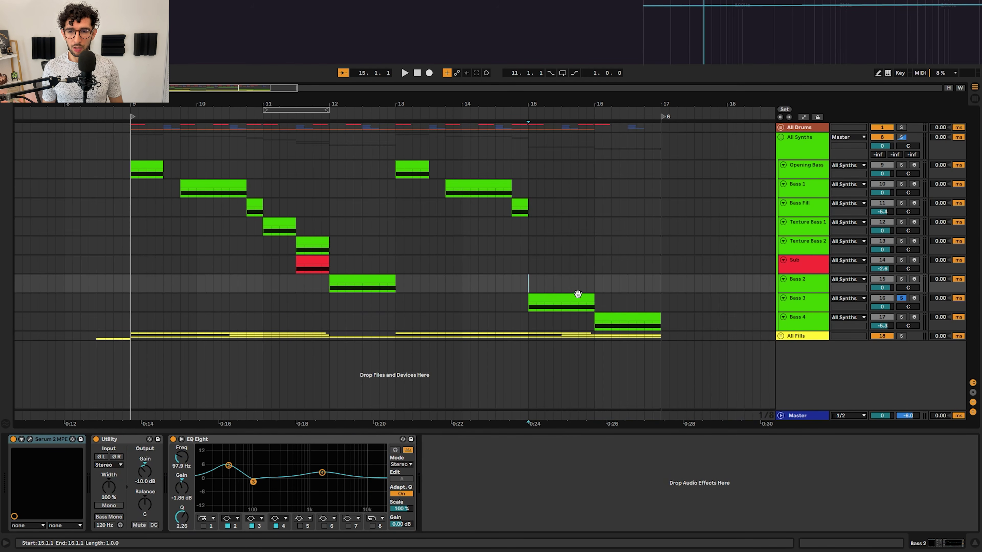
pyautogui.click(563, 306)
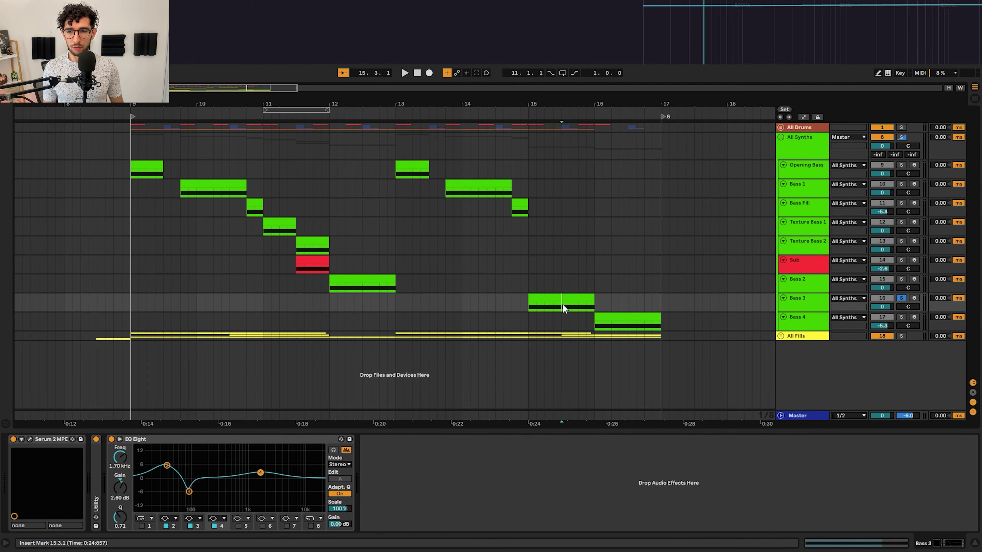
pyautogui.click(565, 302)
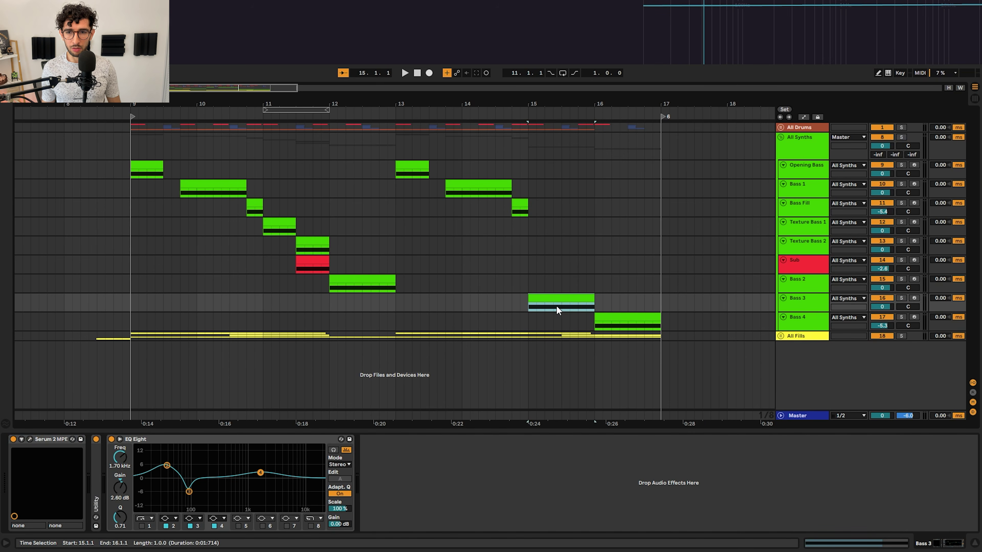
pyautogui.press('space')
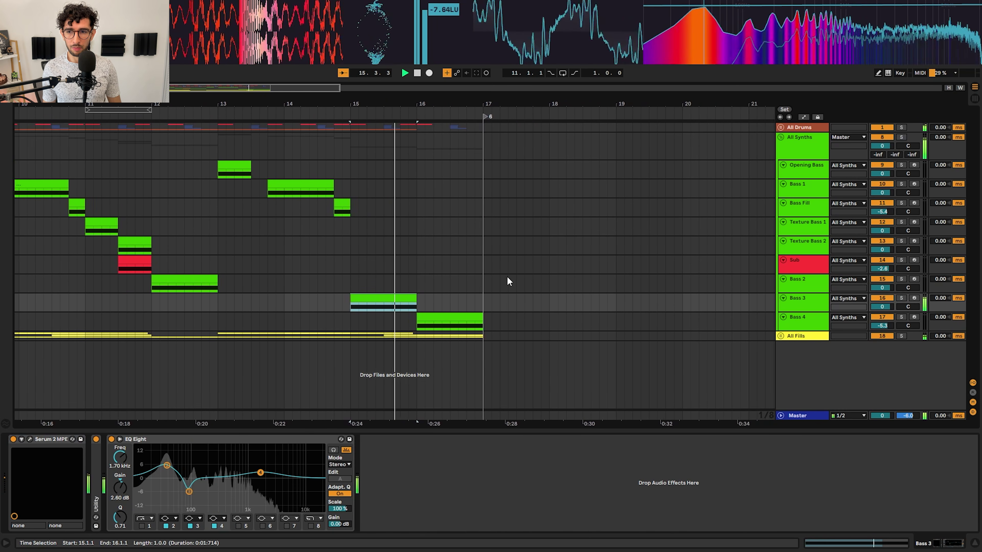
pyautogui.press('s')
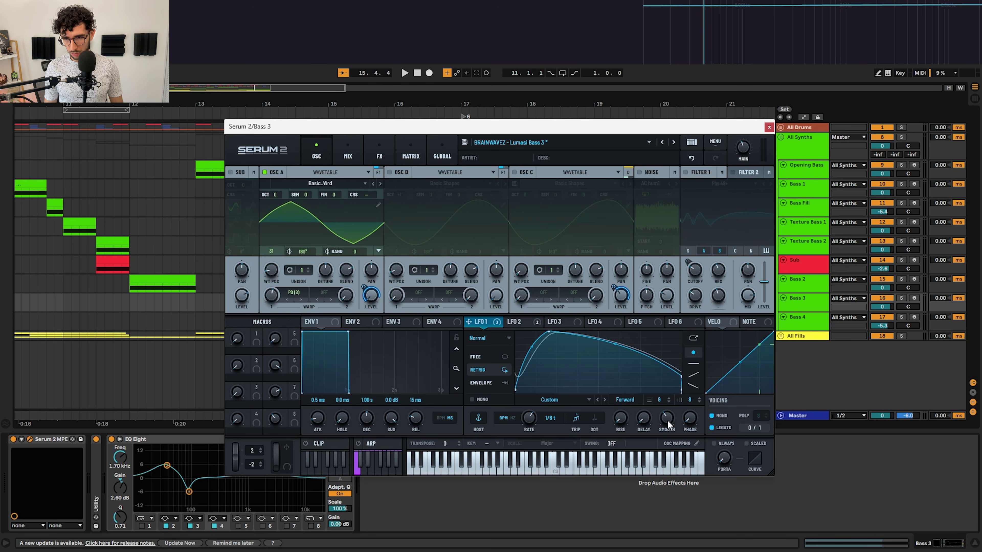
# - Inspect LFO 1 in Bass 3's Serum 2 patch, audition oscillator A, and turn on and audition oscillator B at octave +1
pyautogui.moveTo(668, 424)
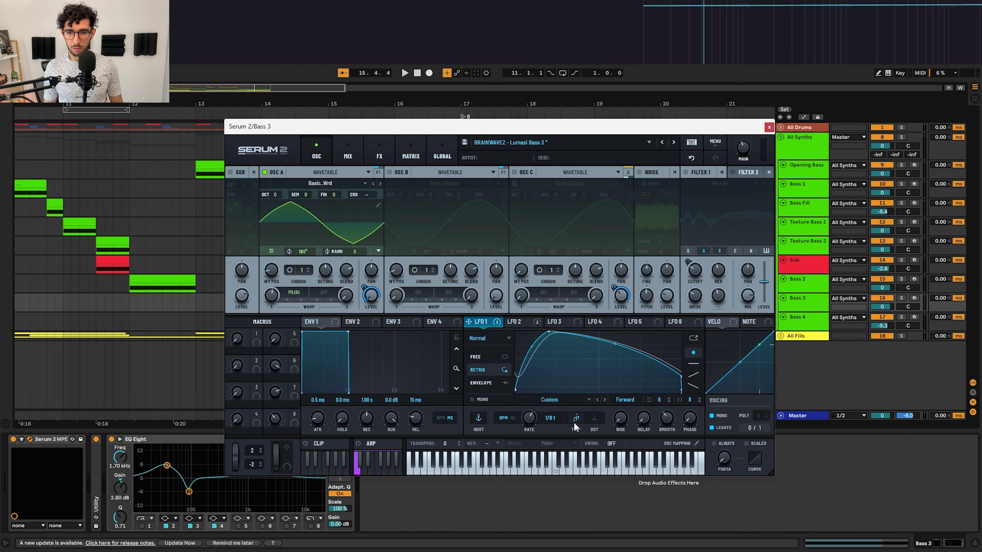
pyautogui.press('space')
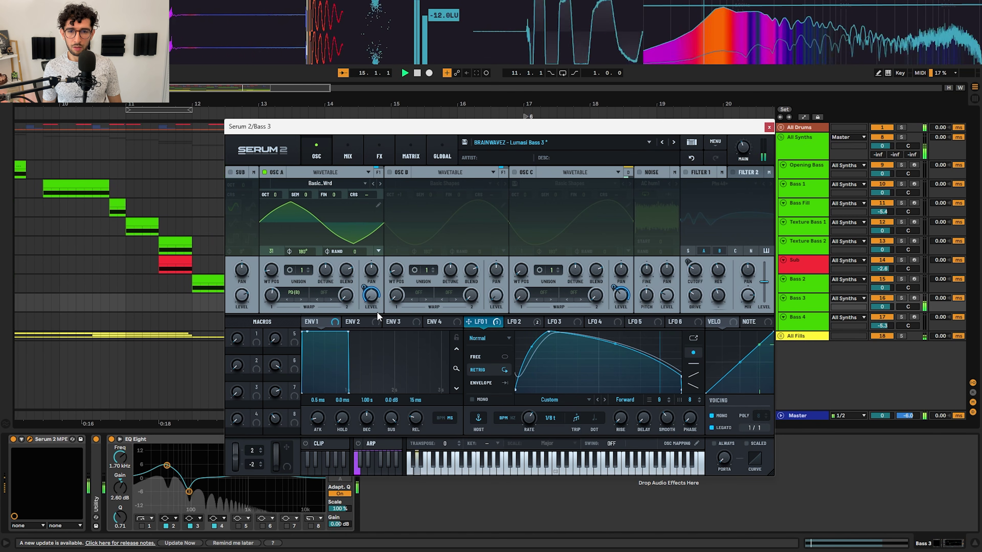
pyautogui.click(390, 172)
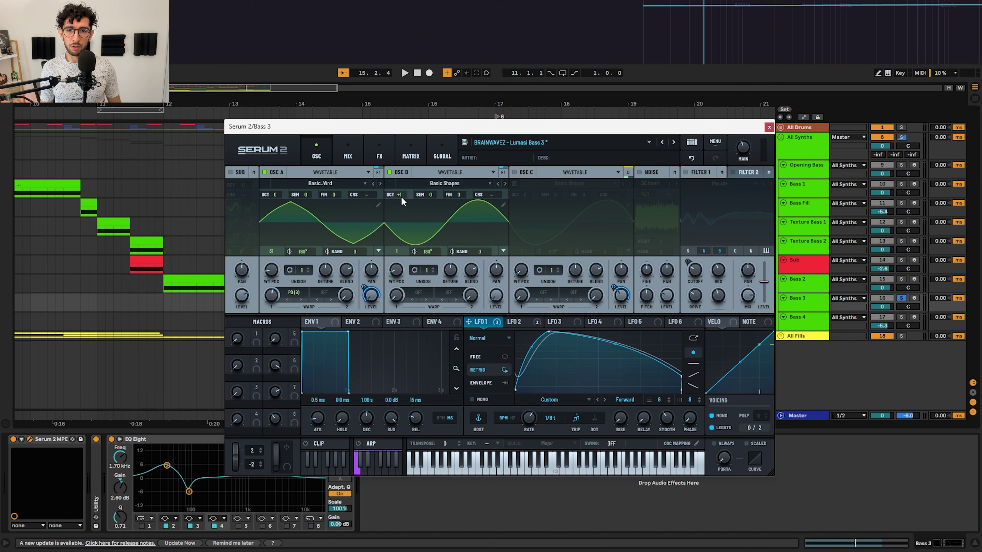
pyautogui.press('space')
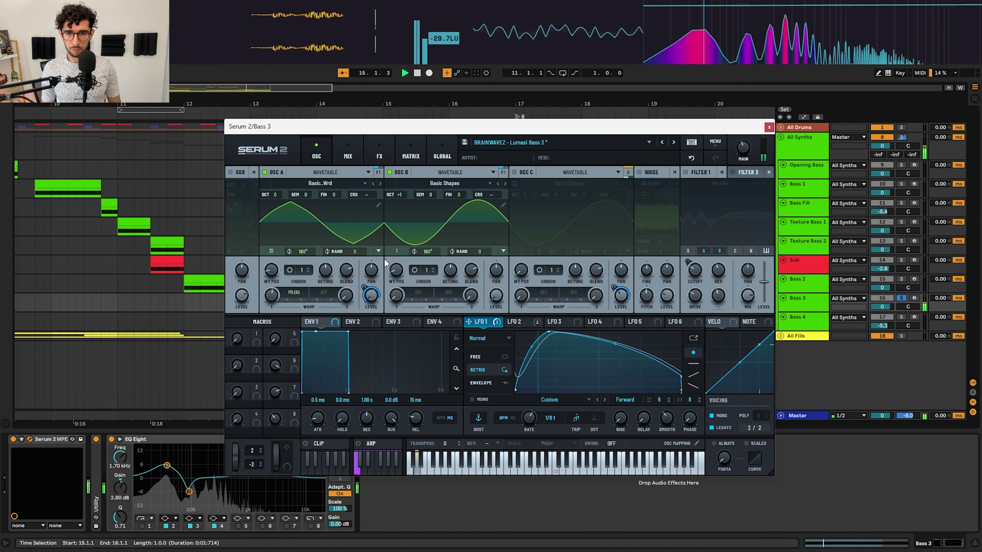
# - Turn on Bass 3's oscillator C, check its Direct routing and level, and audition the three oscillators together
pyautogui.click(514, 171)
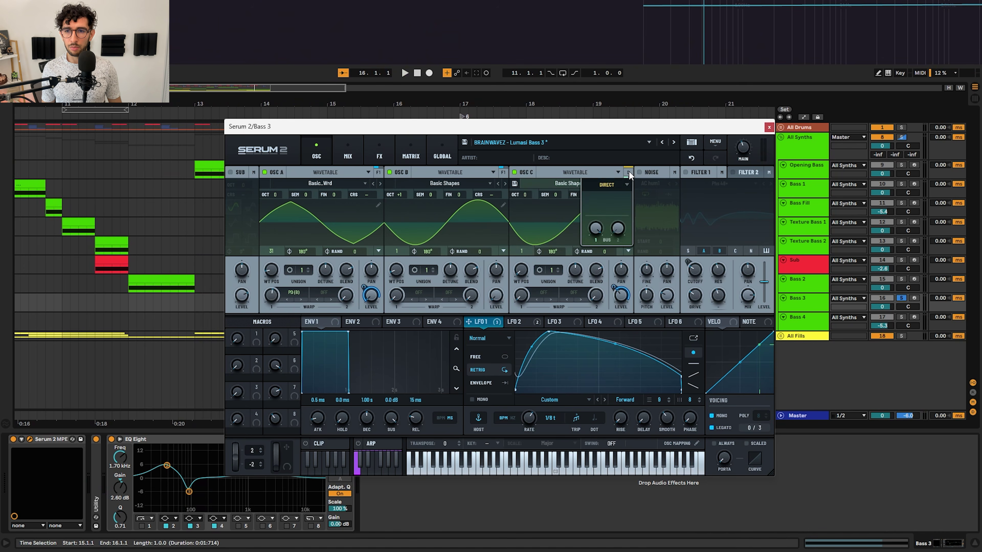
pyautogui.click(609, 177)
pyautogui.press('space')
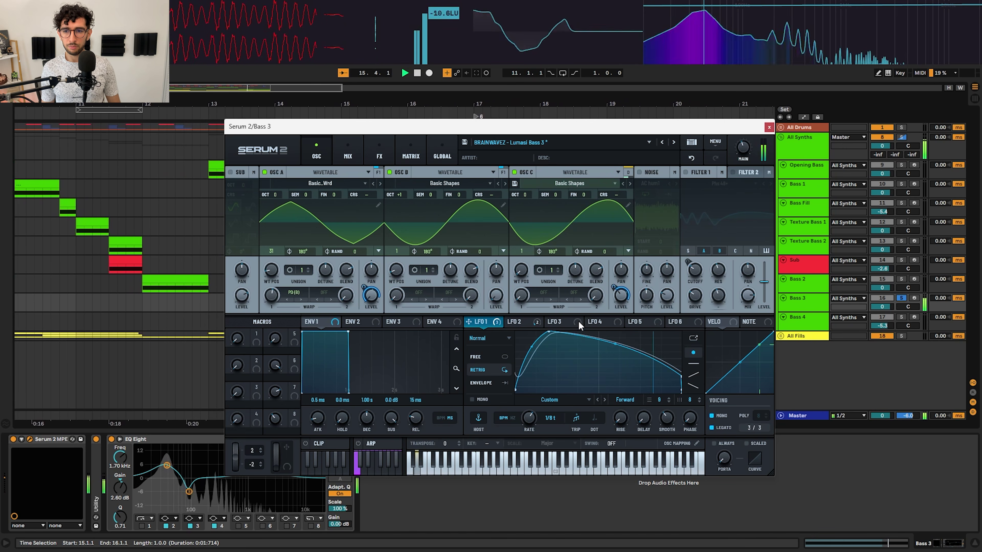
pyautogui.press('space')
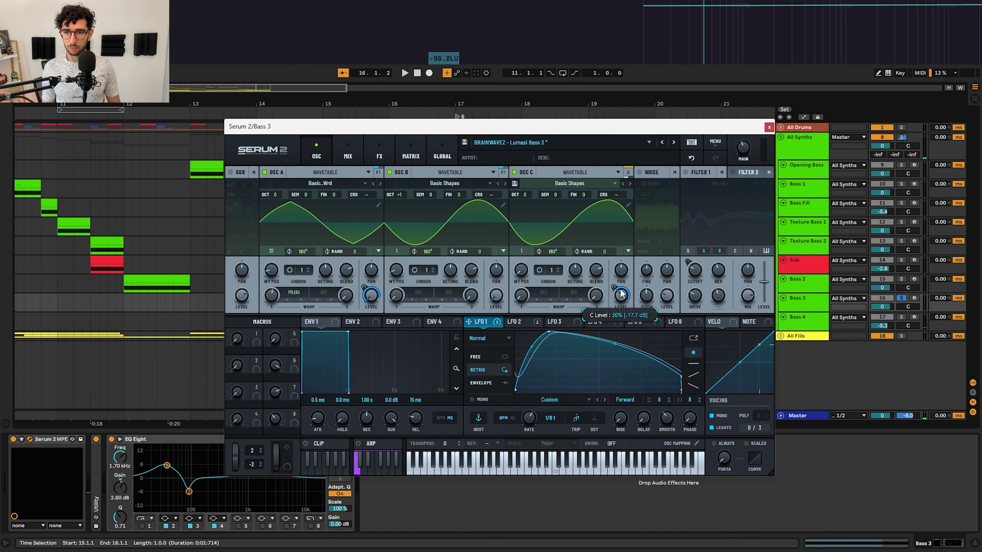
# - Turn on Bass 3's Phs 48+ filter 1 with LFO 2, plus the Tube distortion and MG Low 12 filter effects, auditioning each
pyautogui.click(518, 322)
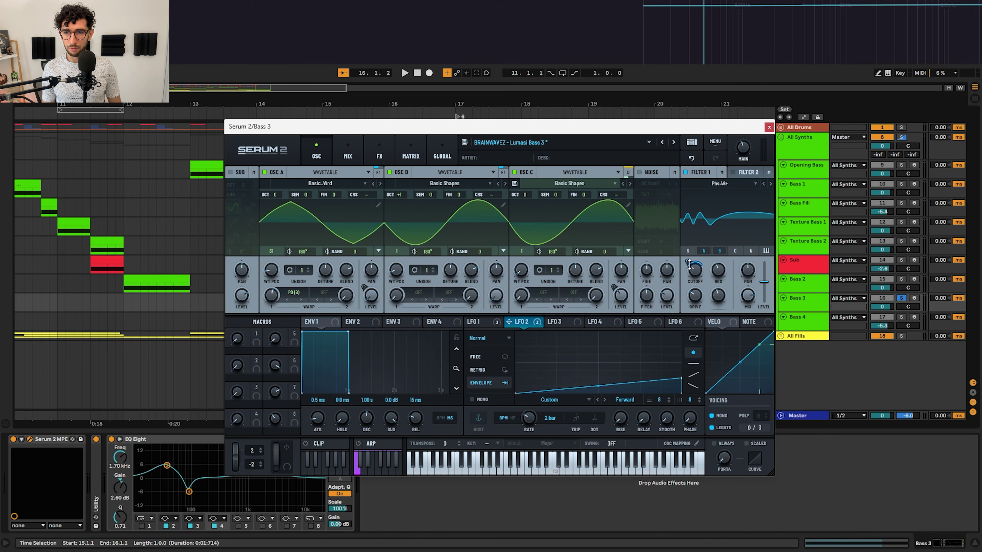
pyautogui.press('space')
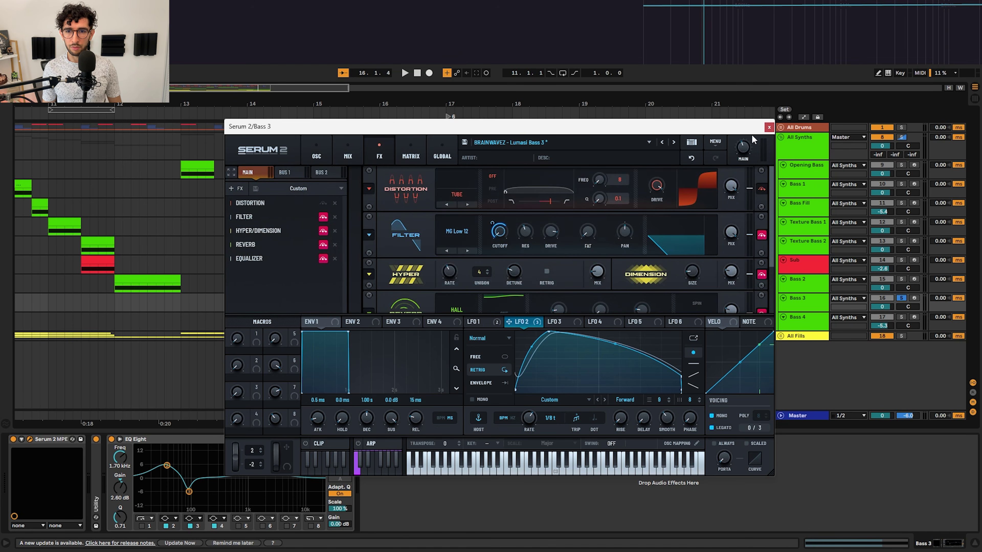
pyautogui.press('space')
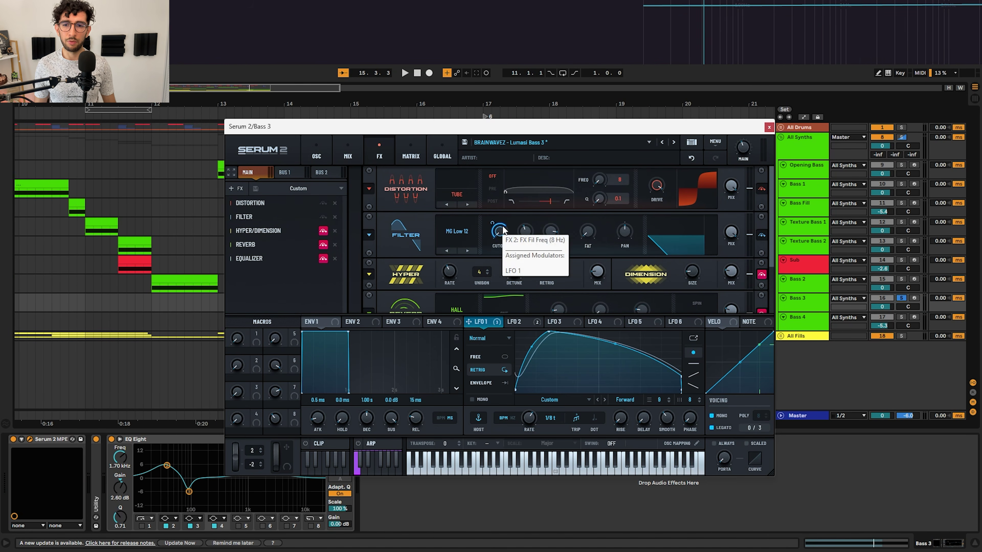
pyautogui.press('space')
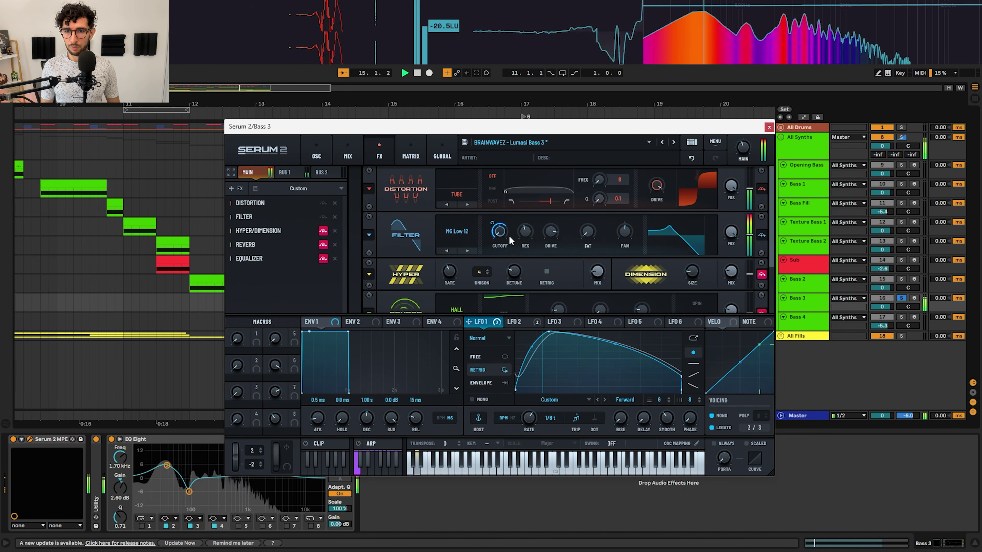
# - Turn on Bass 3's hyper/dimension, Hall reverb and equalizer effects and audition them
pyautogui.scroll(-2, 744, 244)
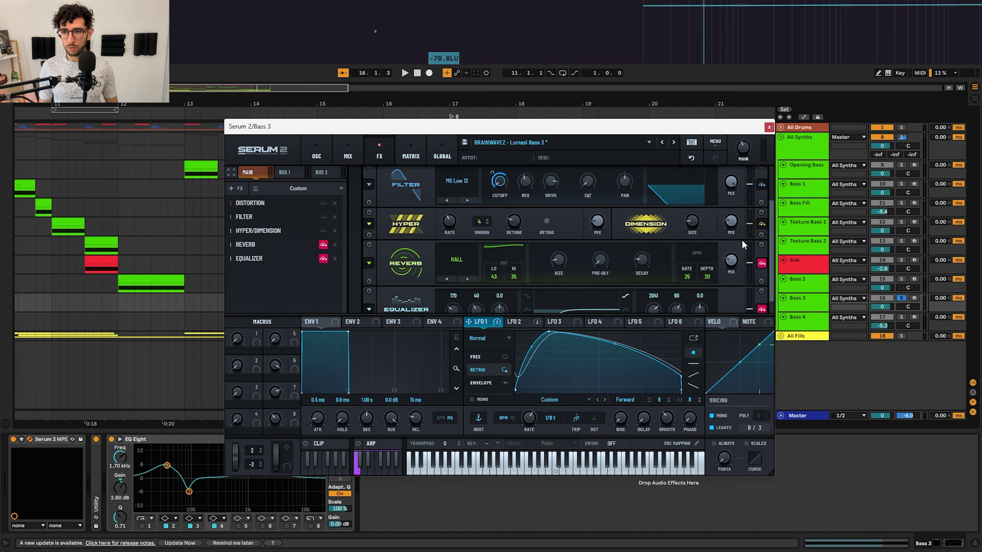
pyautogui.press('space')
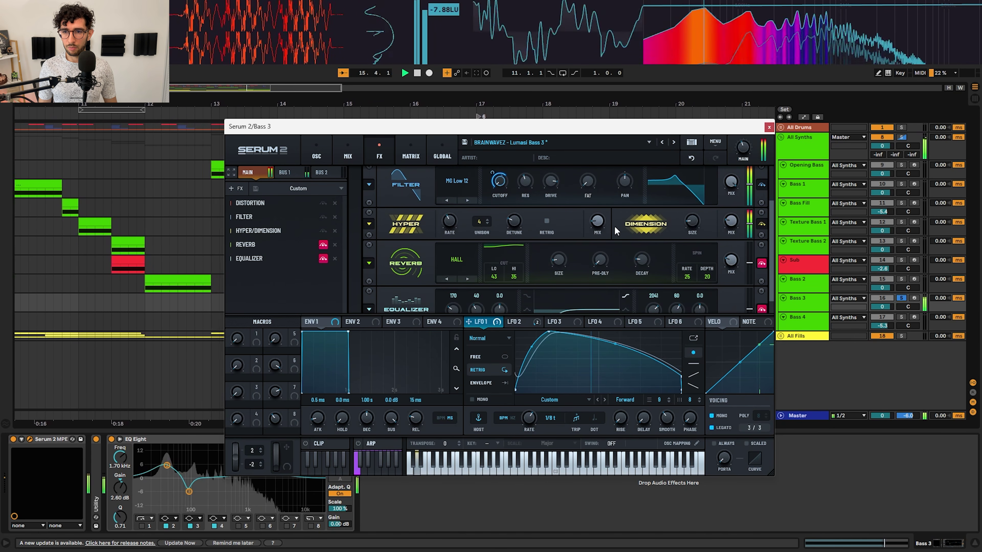
pyautogui.scroll(-1, 586, 227)
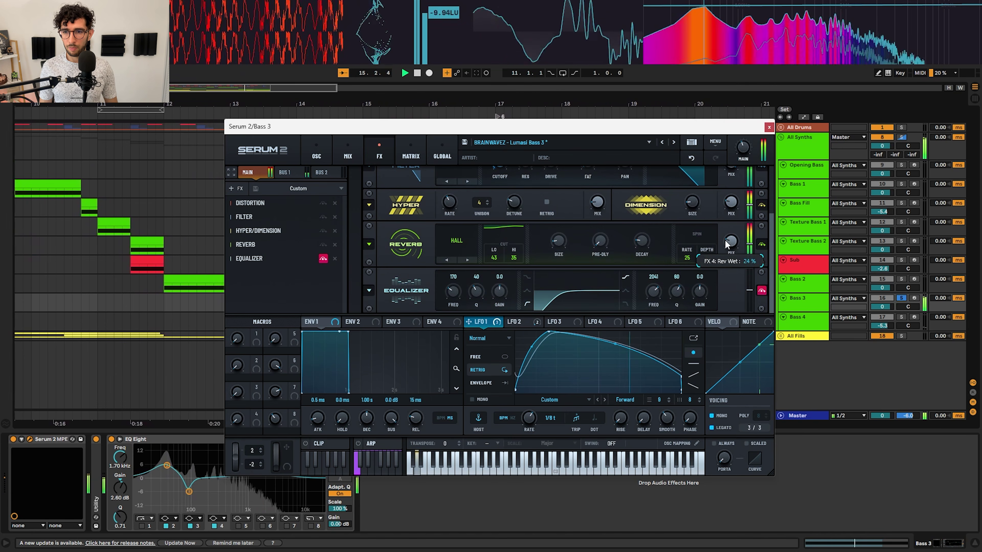
pyautogui.click(761, 291)
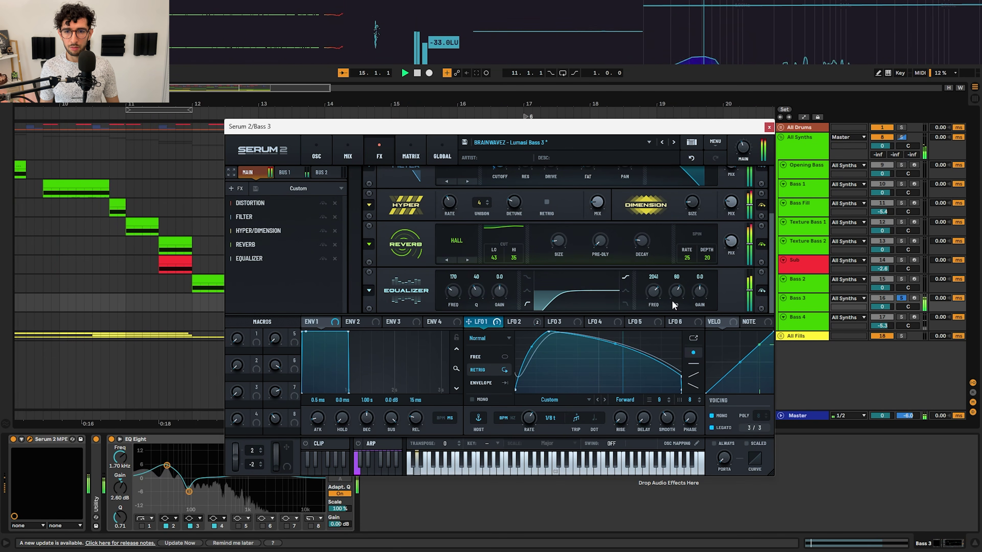
pyautogui.press('space')
# - Inspect the Softclip distortion and equalizer on Bass 3's Bus 1, close the patch and audition the full sound
pyautogui.click(284, 172)
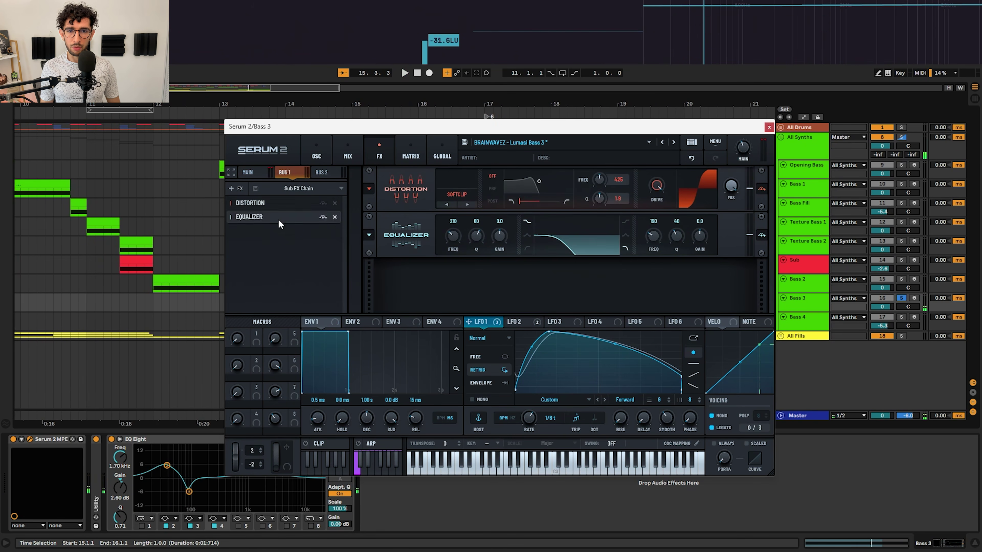
pyautogui.click(317, 155)
pyautogui.press('space')
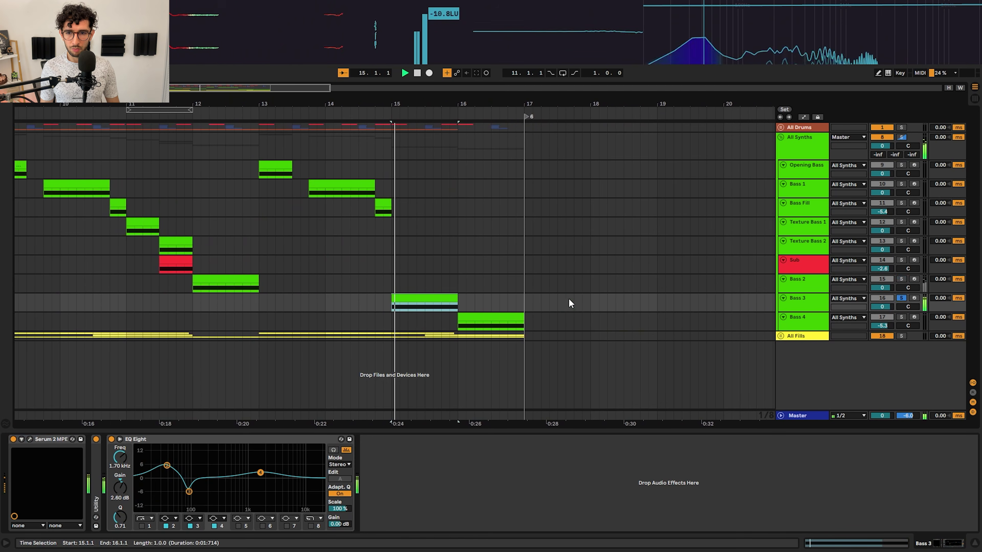
# - Play the soloed Bass 2 clip and the soloed Bass 3 clip to compare the two sounds
pyautogui.click(186, 281)
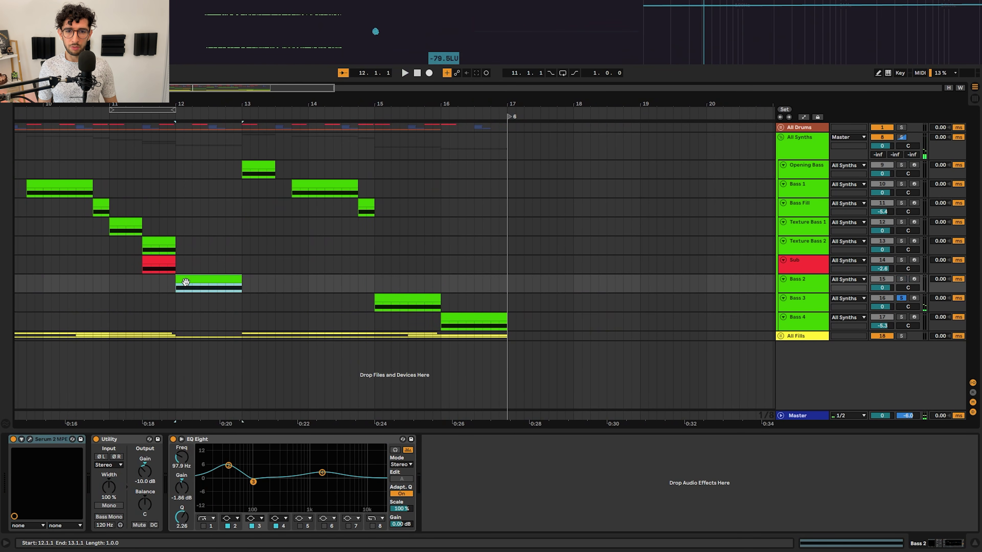
pyautogui.press('space')
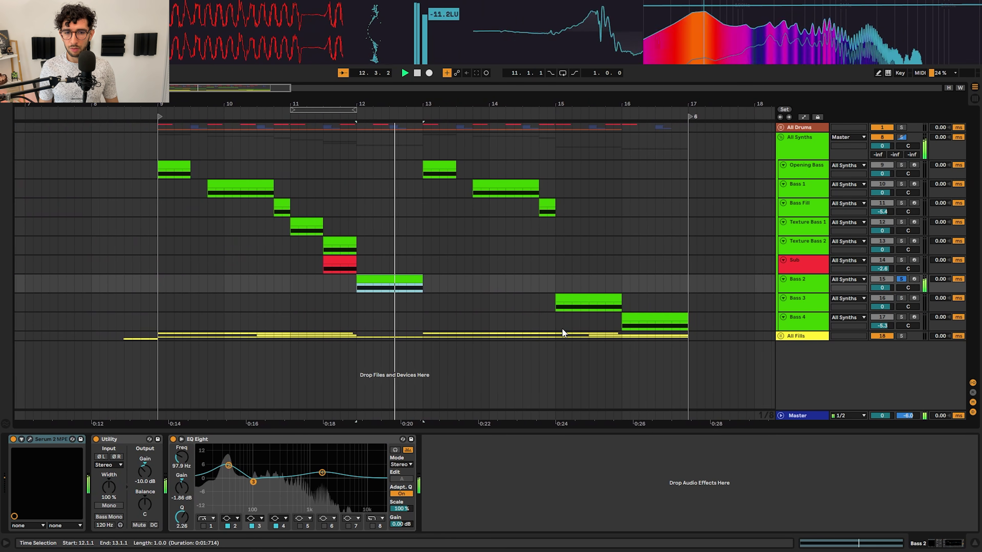
pyautogui.click(561, 302)
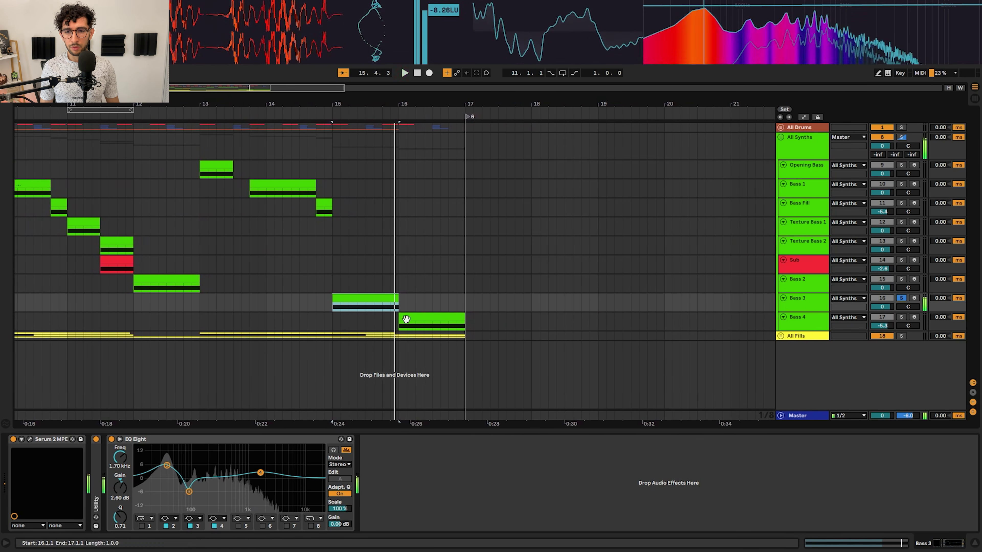
# - Select the Bass 4 clip, audition it soloed with its Auto Pan rack off, and turn the rack back on
pyautogui.click(405, 320)
pyautogui.press('space')
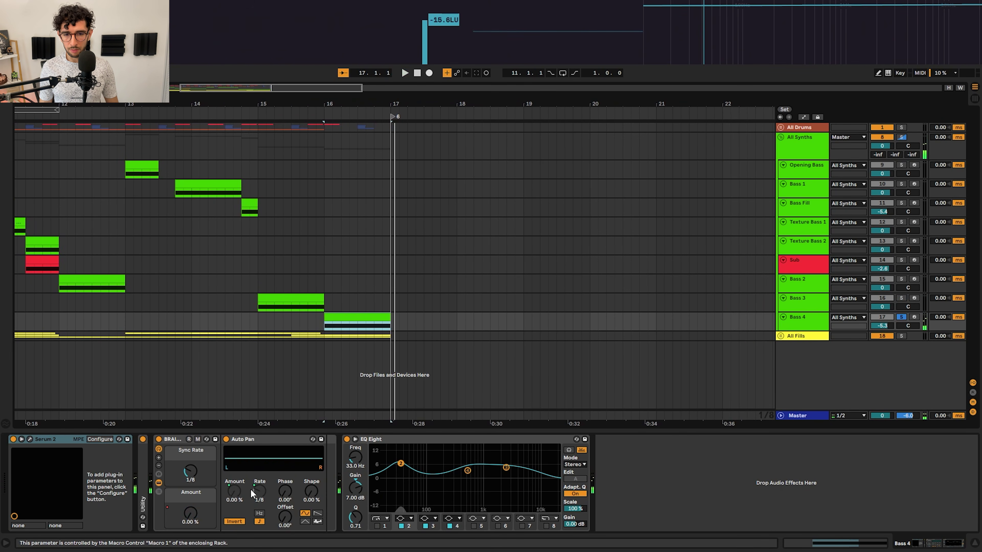
pyautogui.click(159, 439)
pyautogui.press('space')
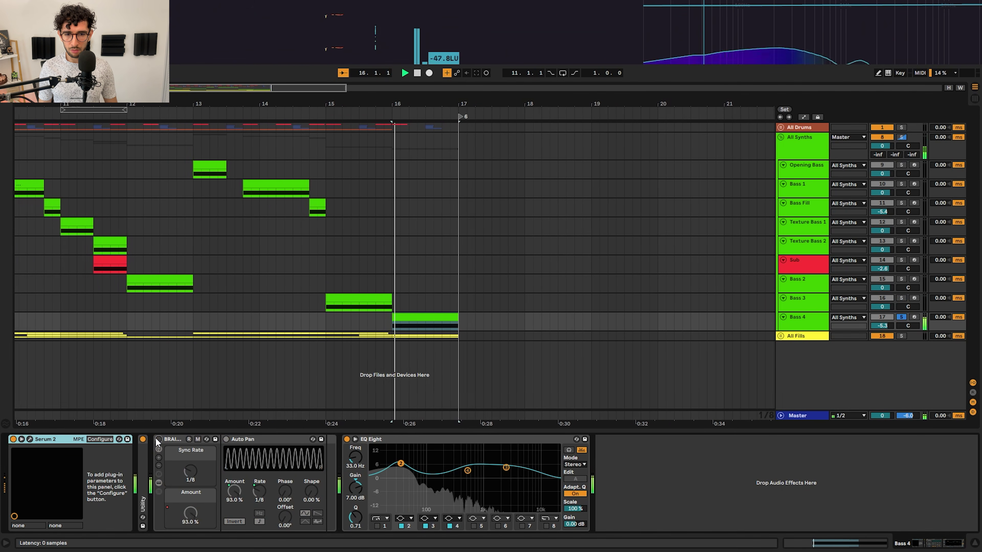
pyautogui.click(158, 440)
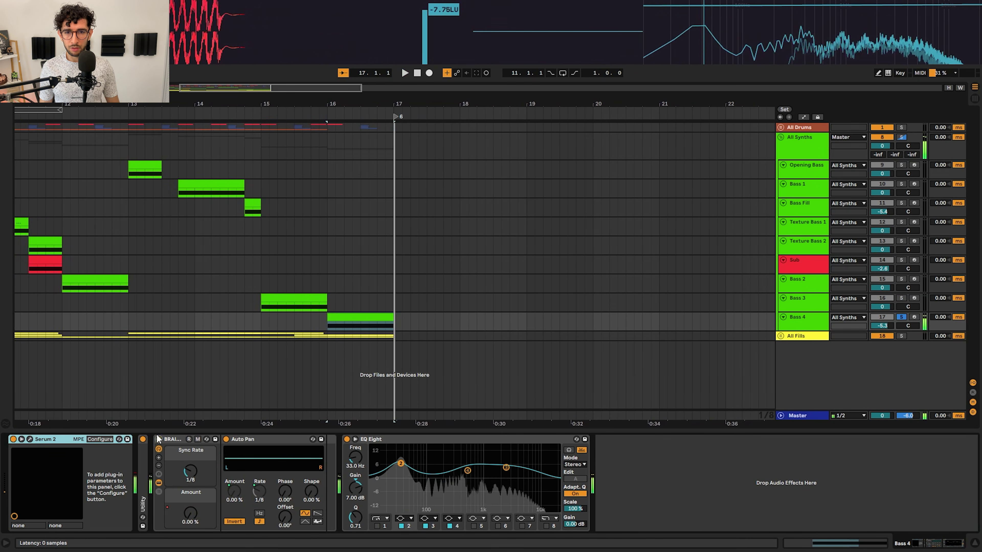
# - Try the Auto Pan rack's Amount macro at 100% and 53.5% during playback, re-enable its automation and replay the clip
pyautogui.moveTo(192, 518); pyautogui.dragTo(192, 484)
pyautogui.press('space')
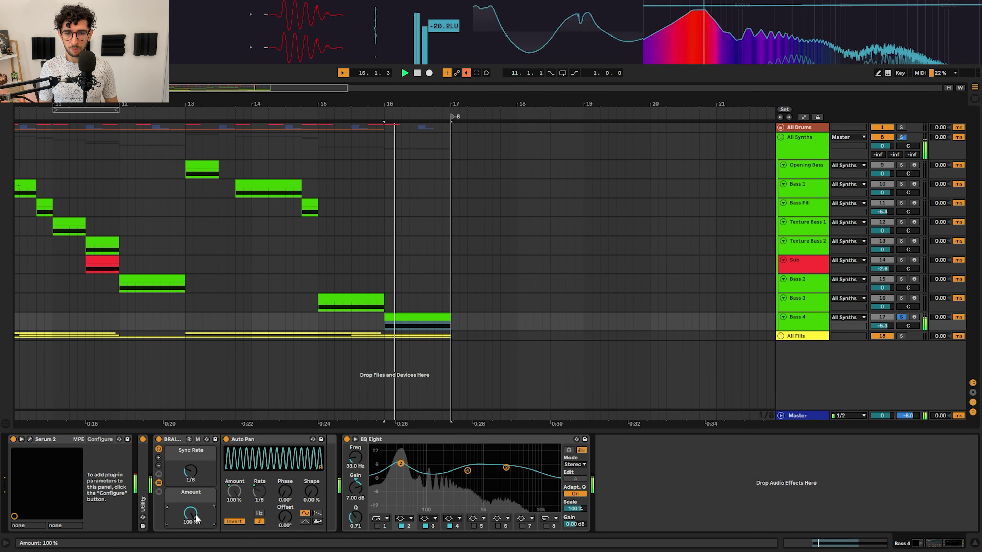
pyautogui.moveTo(192, 520); pyautogui.dragTo(192, 551)
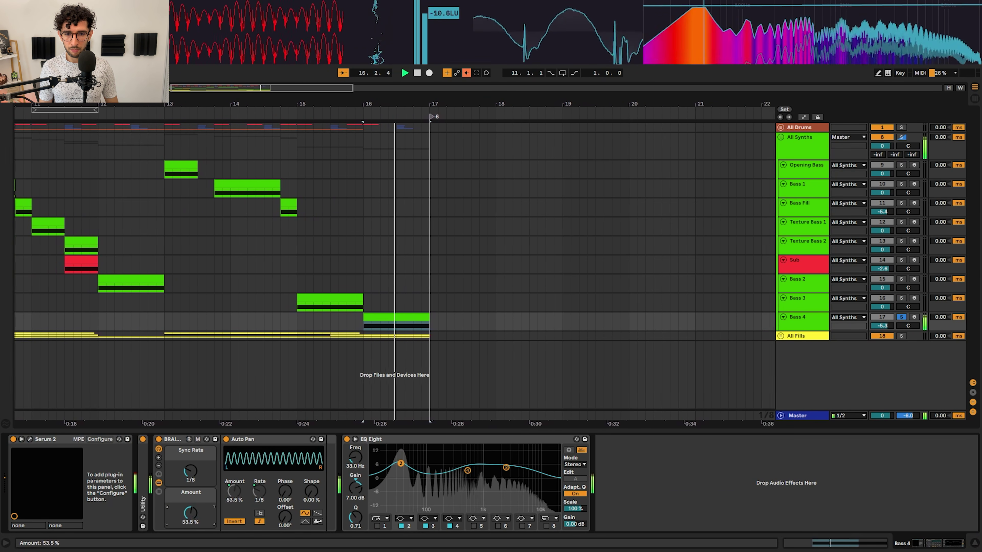
pyautogui.click(467, 72)
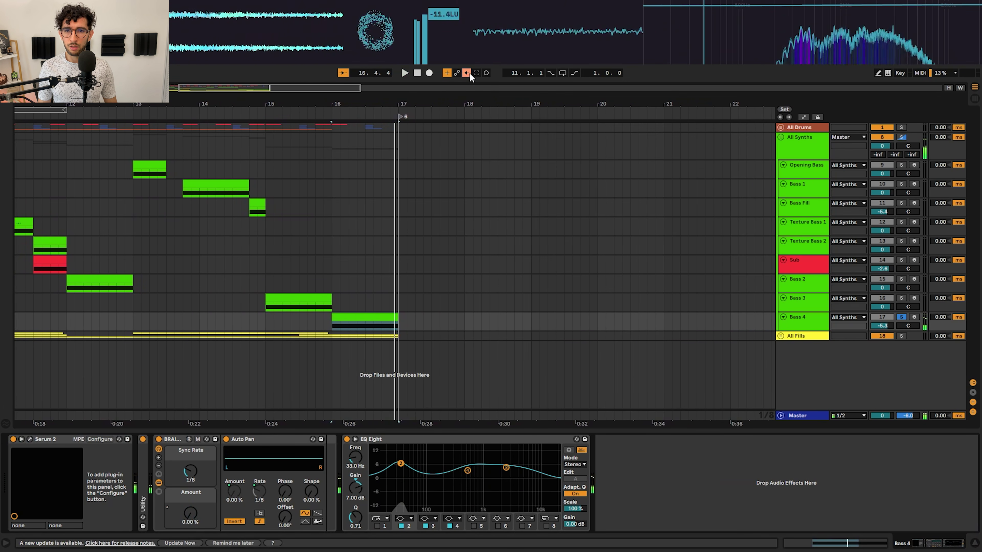
pyautogui.press('space')
pyautogui.press('space')
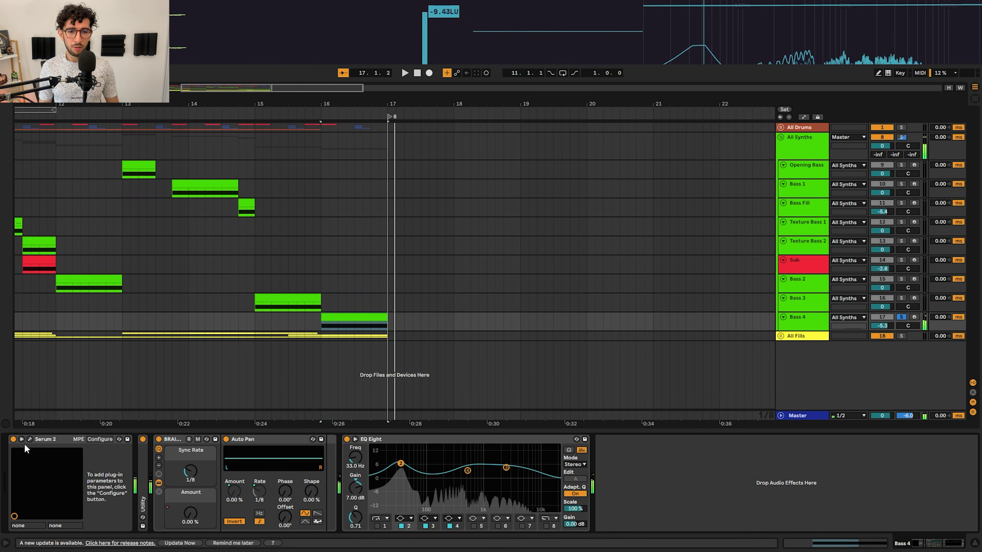
# - Open Bass 4's Serum 2 patch, audition oscillator A, and turn on the MG Low 18 filter 1 with LFO 1 on its cutoff
pyautogui.click(29, 440)
pyautogui.click(359, 149)
pyautogui.click(317, 157)
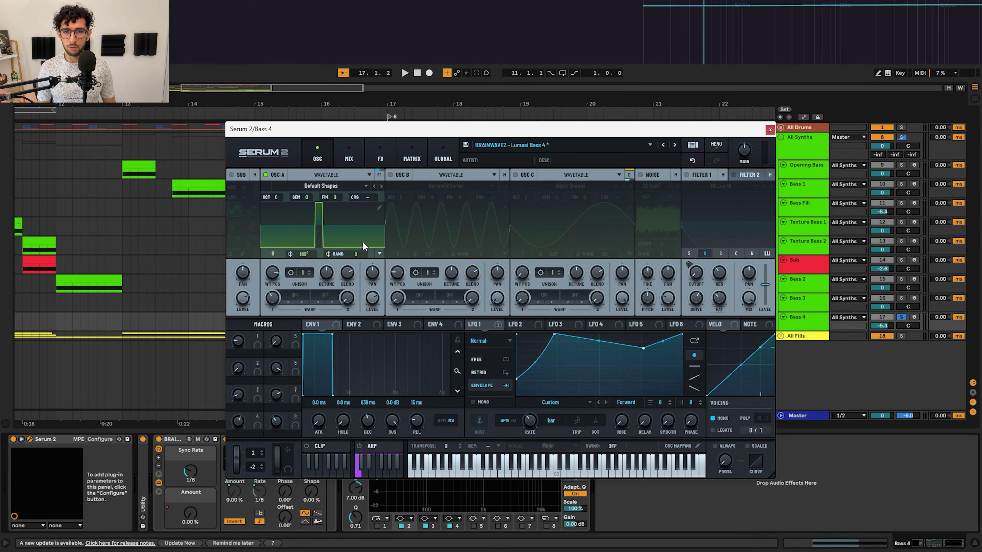
pyautogui.press('space')
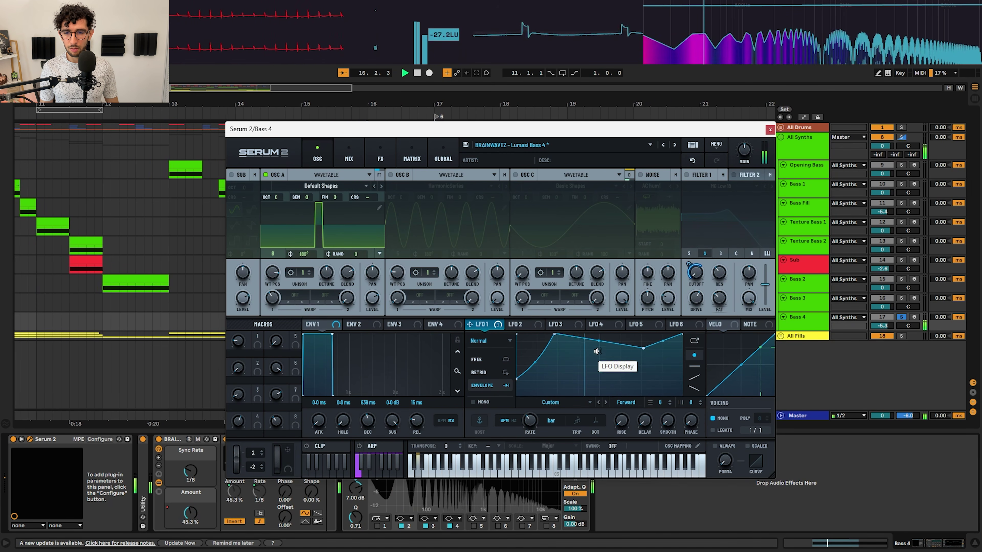
pyautogui.click(688, 175)
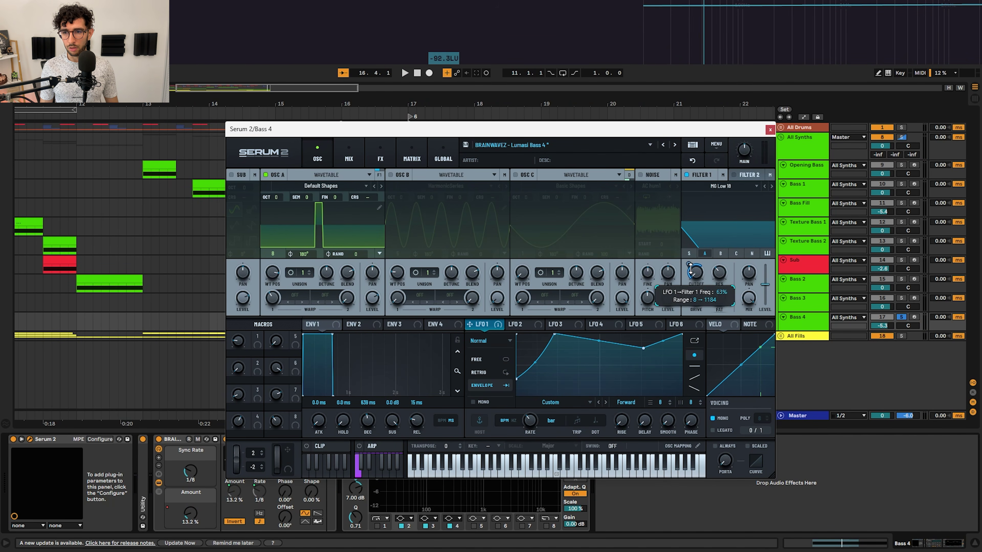
# - Audition Bass 4's filtered sound and enable the Tube distortion in its main effects chain during playback
pyautogui.press('space')
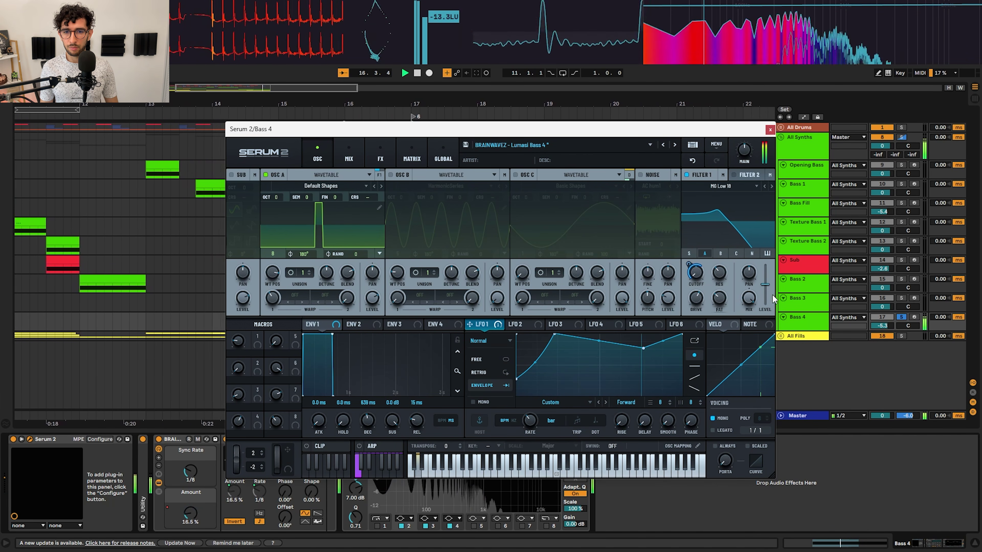
pyautogui.press('space')
pyautogui.click(380, 159)
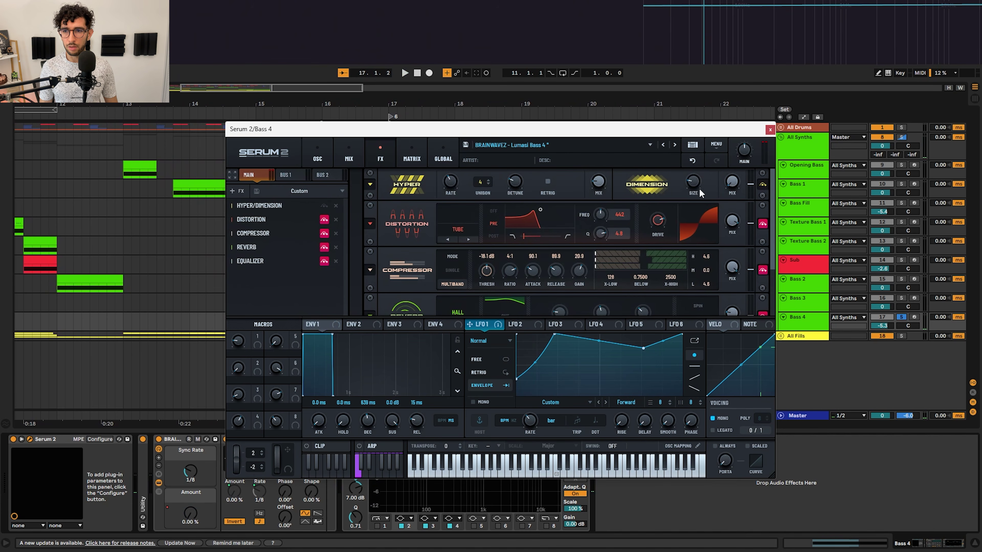
pyautogui.press('space')
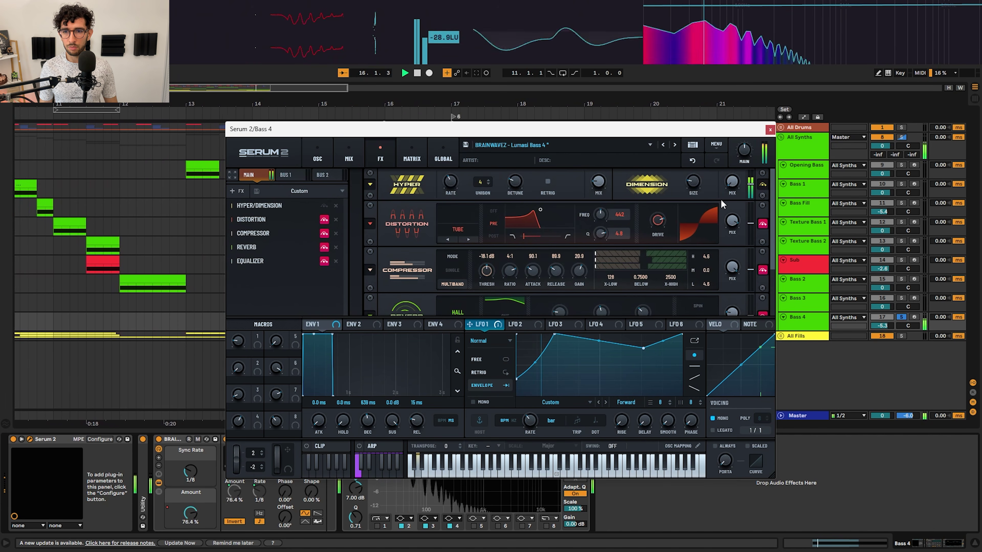
pyautogui.click(763, 225)
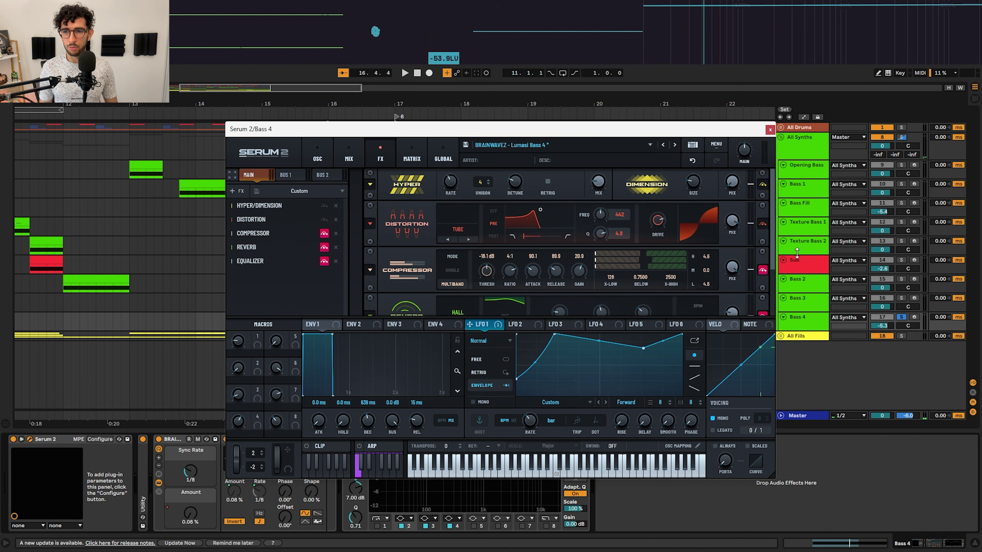
# - Enable the multiband compressor in the main effects chain and replay the Bass 4 clip
pyautogui.scroll(-1, 765, 246)
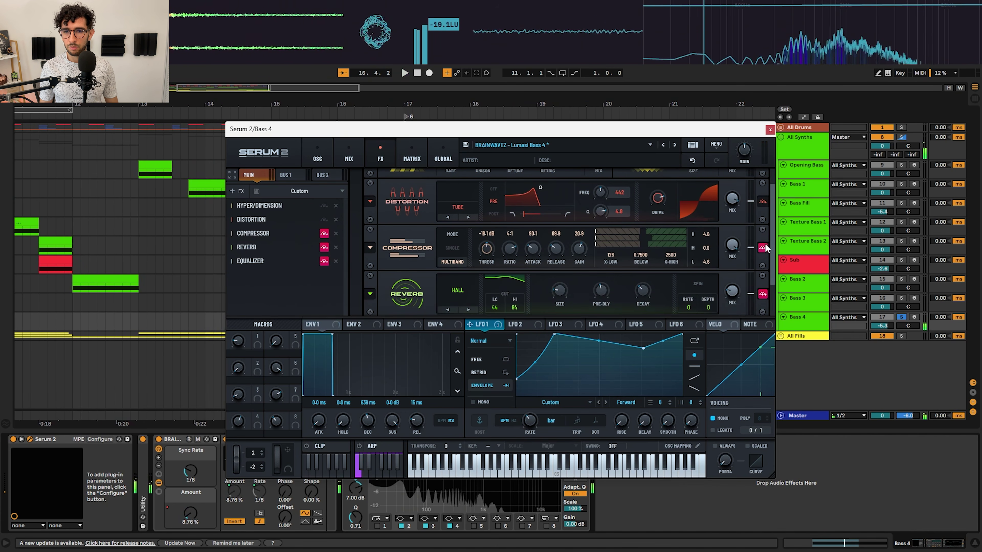
pyautogui.click(763, 248)
pyautogui.press('space')
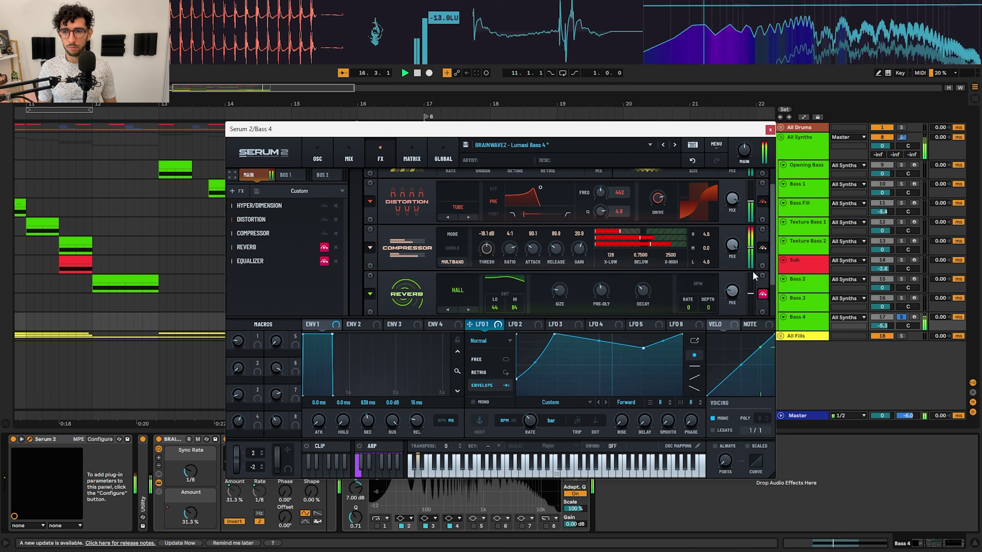
# - Enable the Hall reverb and the equalizer in the main effects chain and audition the complete chain
pyautogui.scroll(-2, 752, 273)
pyautogui.click(763, 247)
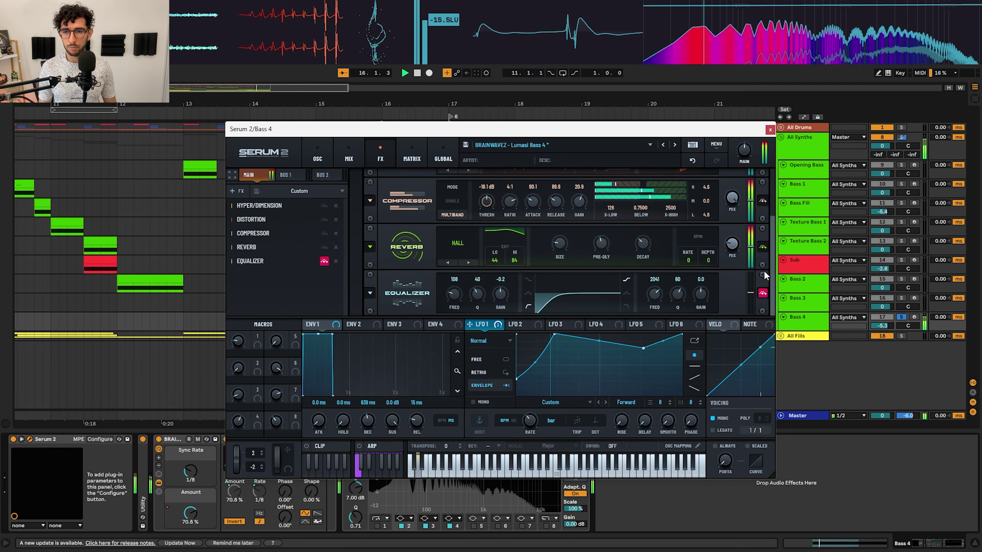
pyautogui.click(763, 294)
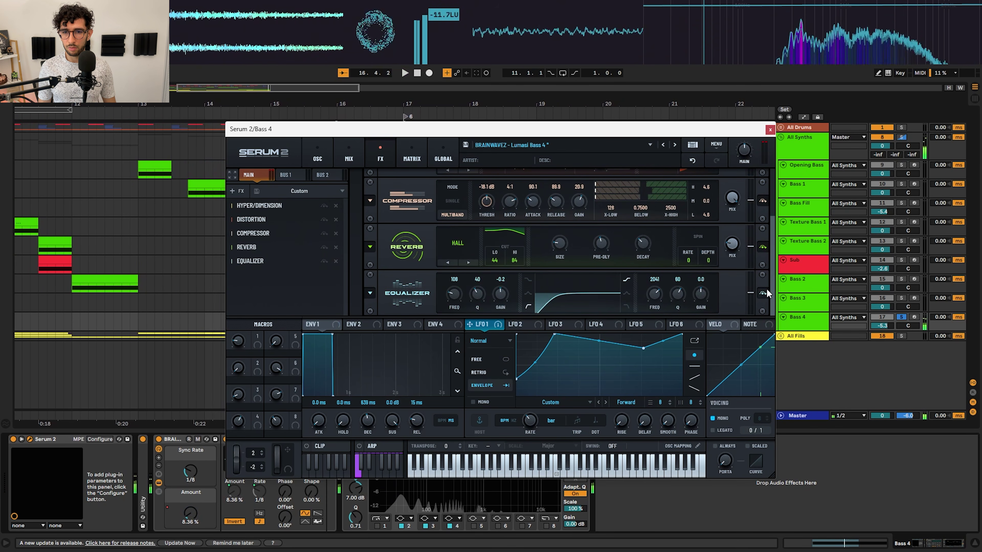
pyautogui.press('space')
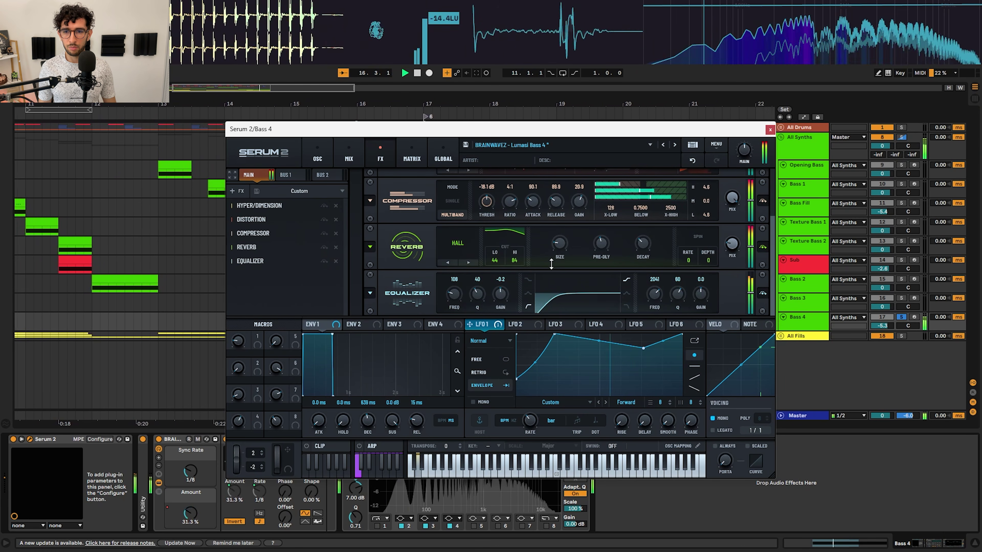
pyautogui.press('space')
# - Turn on oscillator C with the Basic Shapes wavetable and inspect its Direct output routing
pyautogui.hotkey('ctrl', '1')
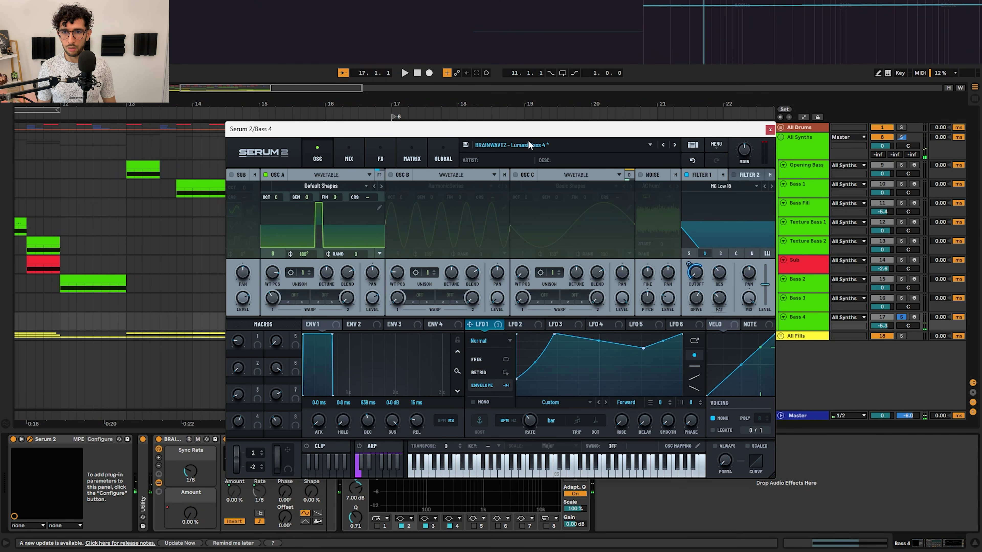
pyautogui.click(515, 175)
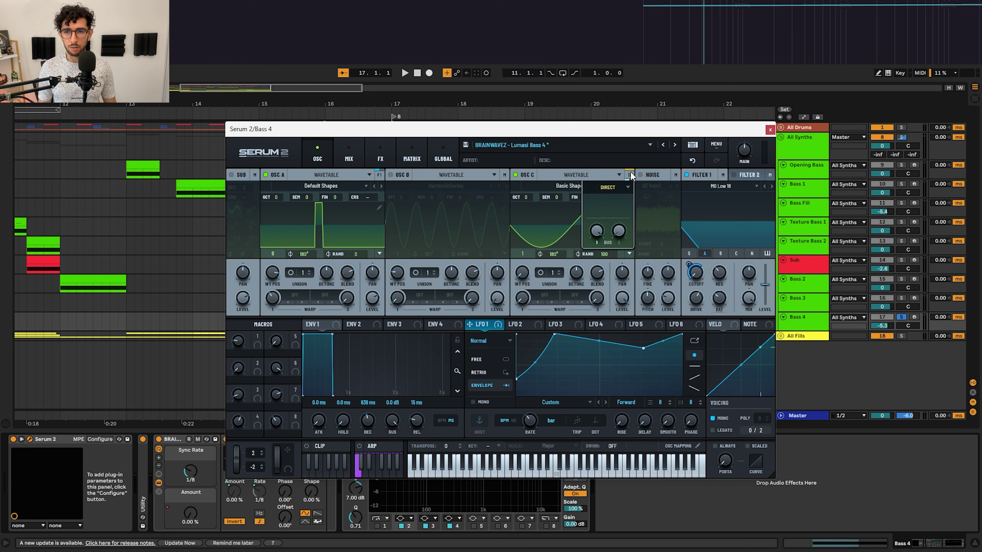
pyautogui.click(600, 187)
pyautogui.click(357, 151)
# - Review bus 1's Sub FX Chain and the mixer routing, and play the full Bass 4 patch
pyautogui.hotkey('ctrl', '3')
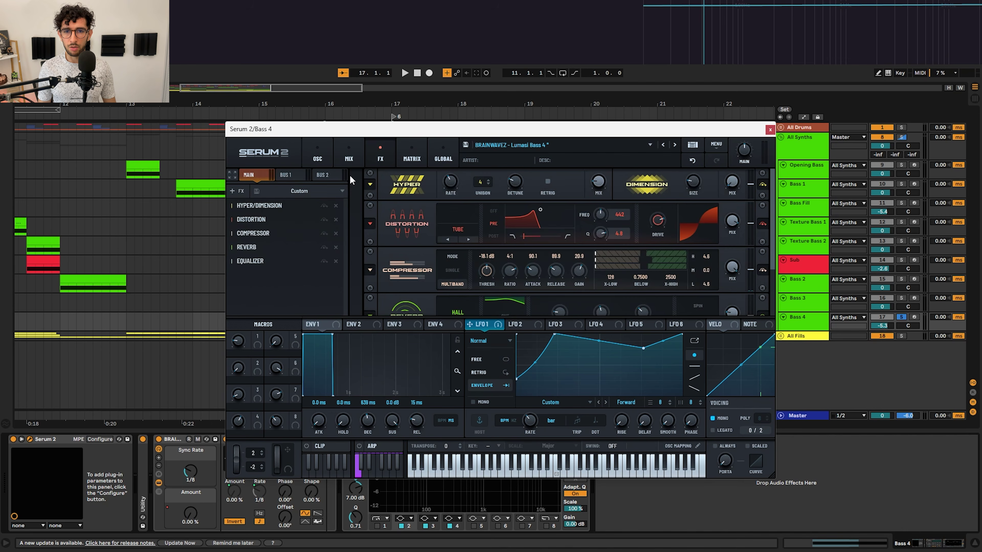
pyautogui.click(290, 175)
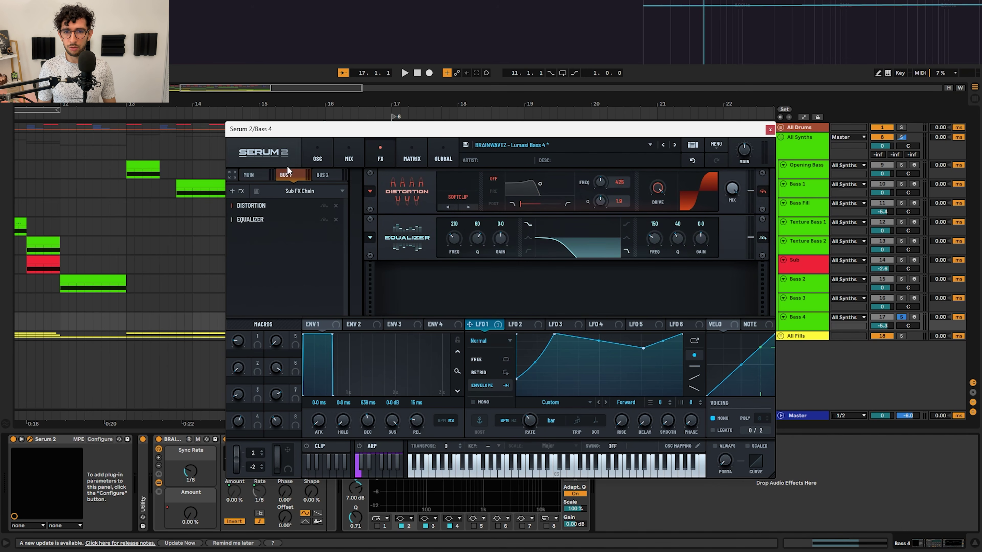
pyautogui.hotkey('ctrl', '2')
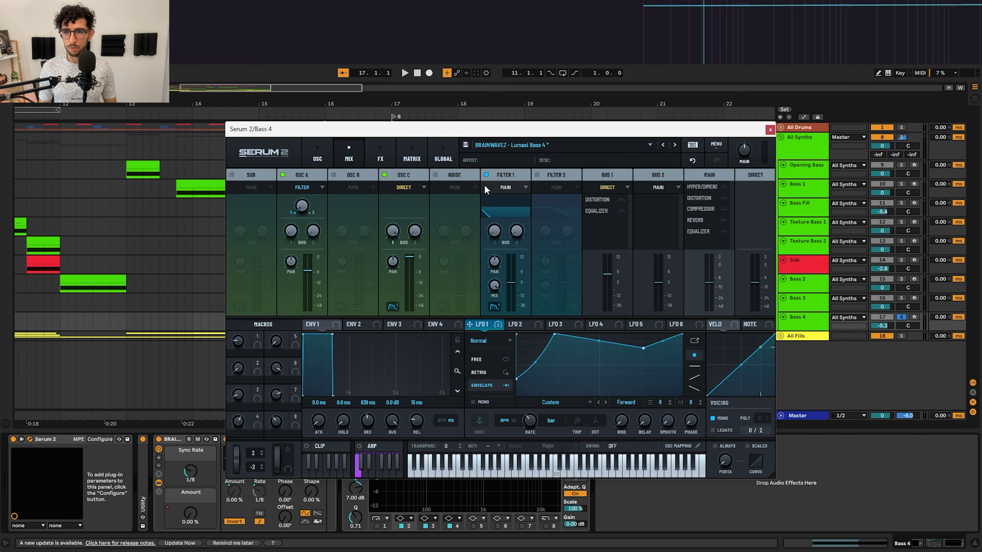
pyautogui.click(314, 141)
pyautogui.press('space')
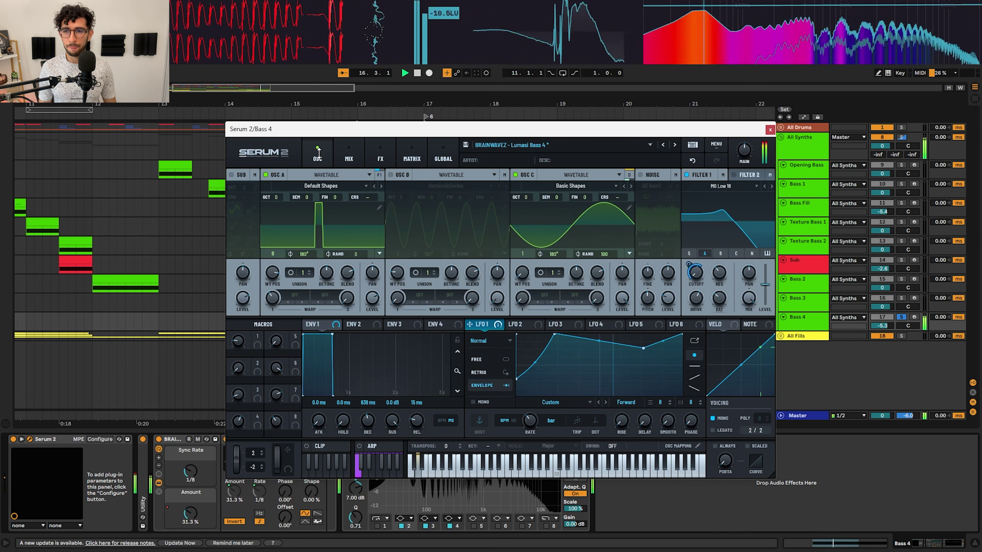
pyautogui.press('space')
# - Close the Bass 4 patch and unfold the All Fills group to show its tracks
pyautogui.click(115, 190)
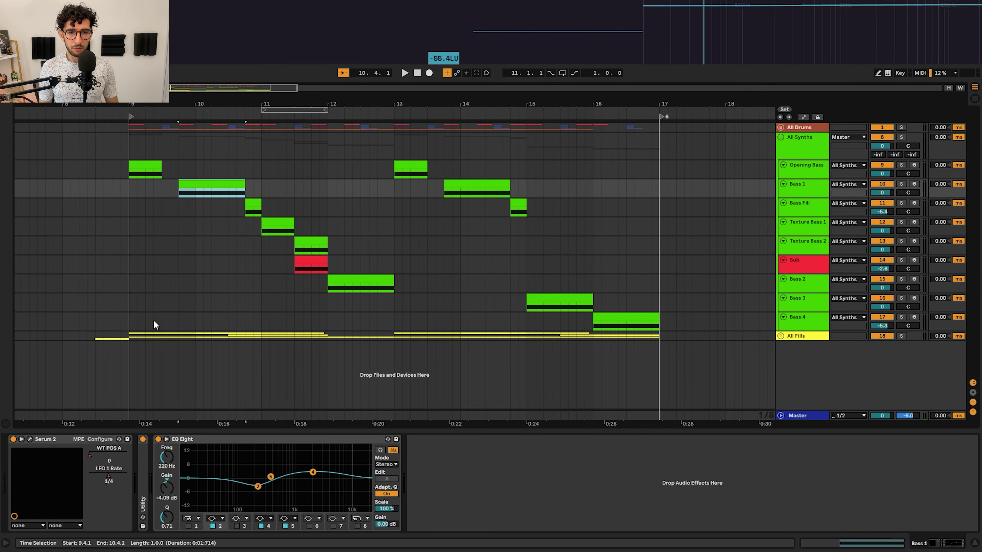
pyautogui.click(191, 332)
pyautogui.press('Right')
pyautogui.scroll(-1, 305, 326)
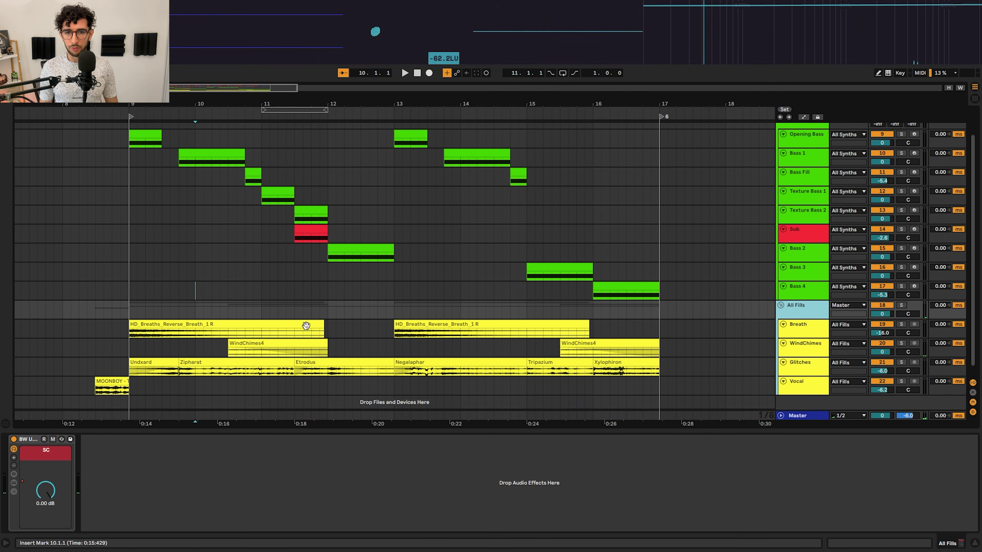
pyautogui.scroll(-1, 185, 313)
# - Solo the Breath track and play its first reverse breath clip
pyautogui.click(185, 315)
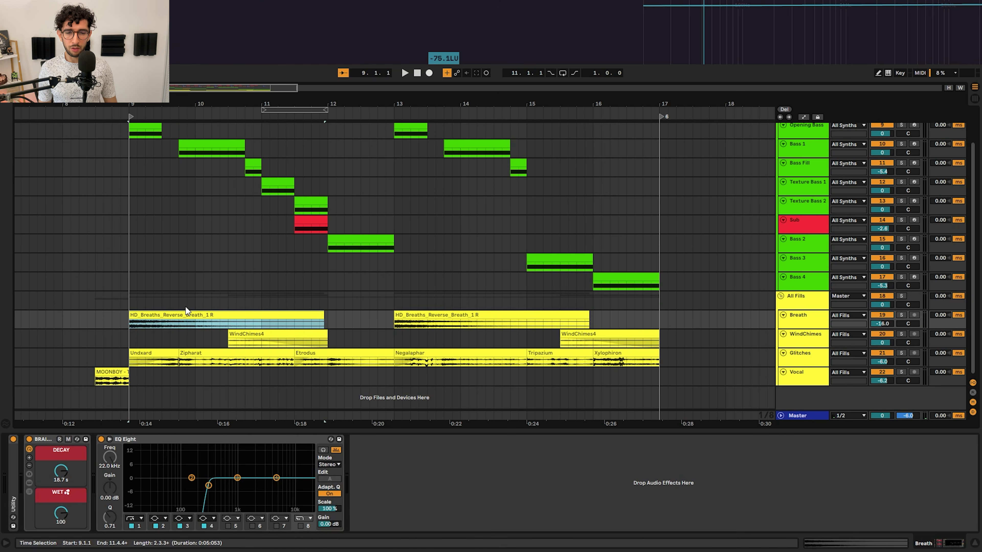
pyautogui.press('s')
pyautogui.press('space')
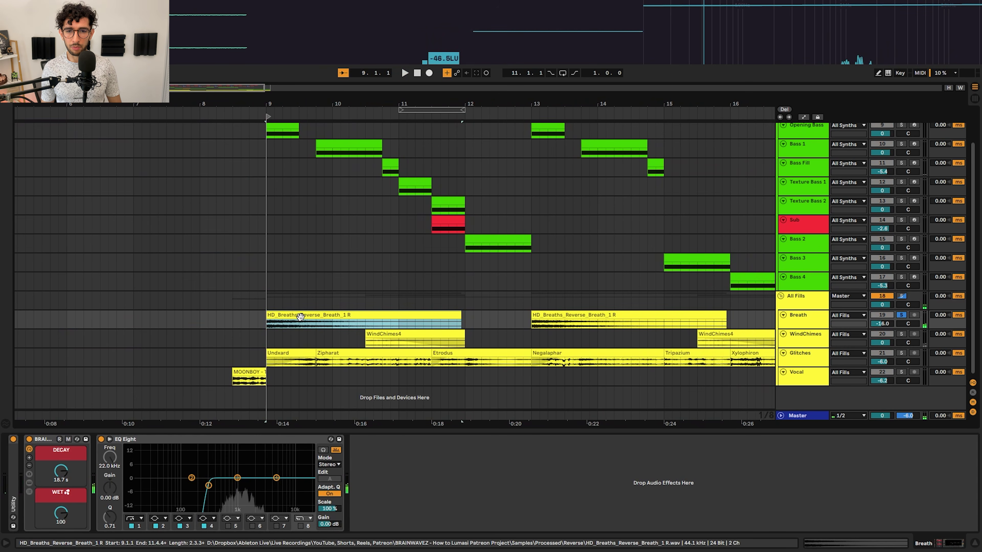
pyautogui.press('space')
# - Solo the WindChimes track and play its first WindChimes4 clip with the whole drop in view
pyautogui.click(466, 336)
pyautogui.press('s')
pyautogui.press('space')
pyautogui.press('-')
pyautogui.press('-')
pyautogui.press('-')
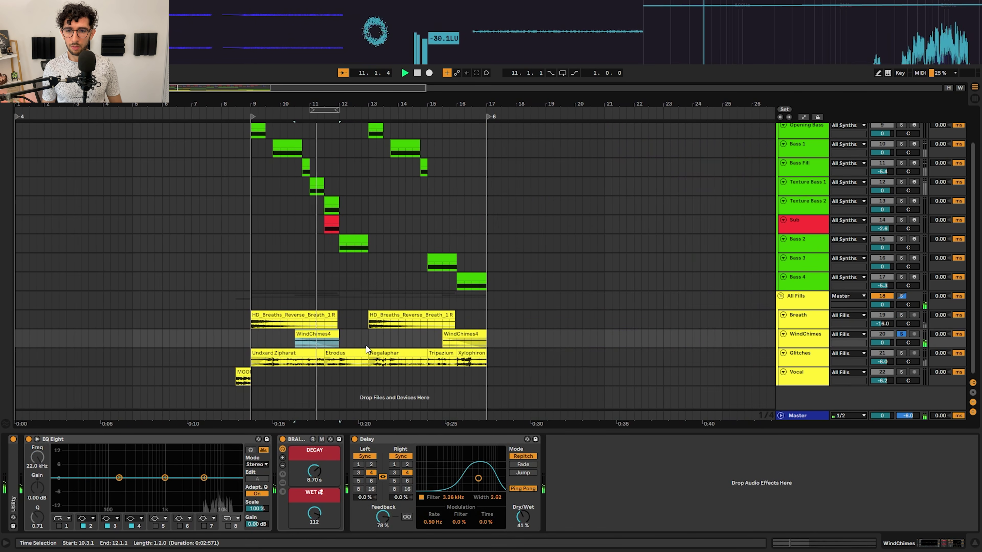
# - Solo the Glitches track and play its clips starting from Undxard
pyautogui.click(269, 350)
pyautogui.press('s')
pyautogui.press('space')
pyautogui.press('space')
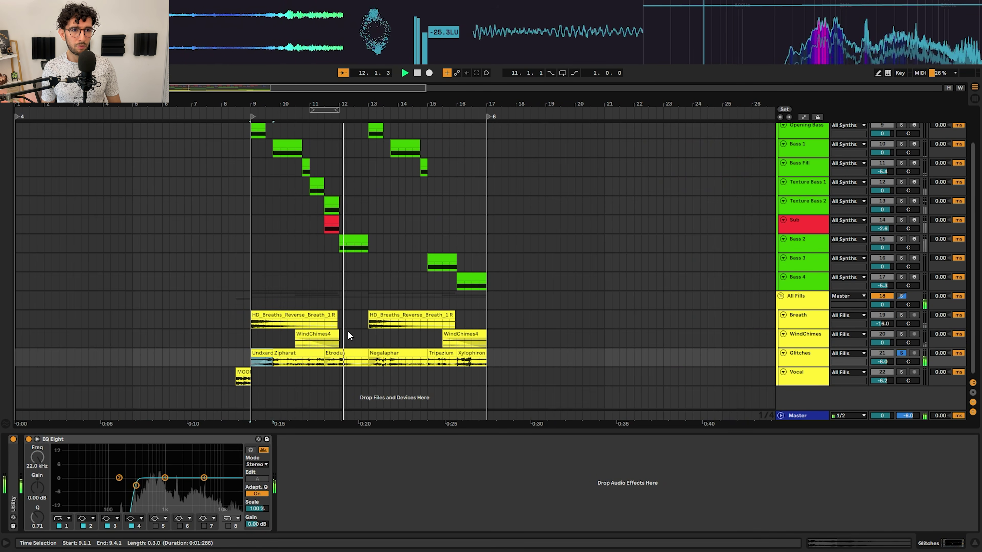
pyautogui.press('space')
# - Solo the Vocal track at its clip, unsolo it and play the arrangement from there with all tracks
pyautogui.click(237, 376)
pyautogui.press('s')
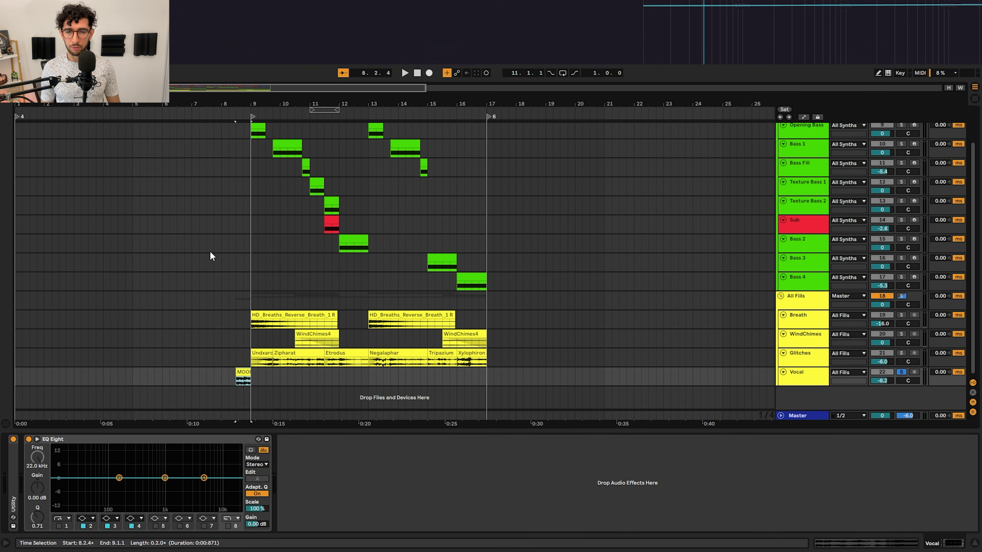
pyautogui.press('s')
pyautogui.press('space')
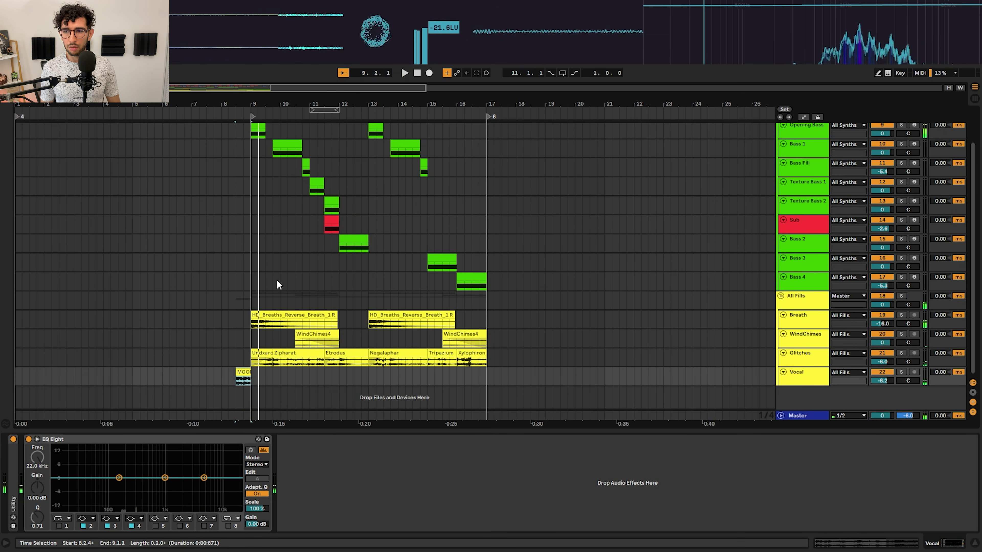